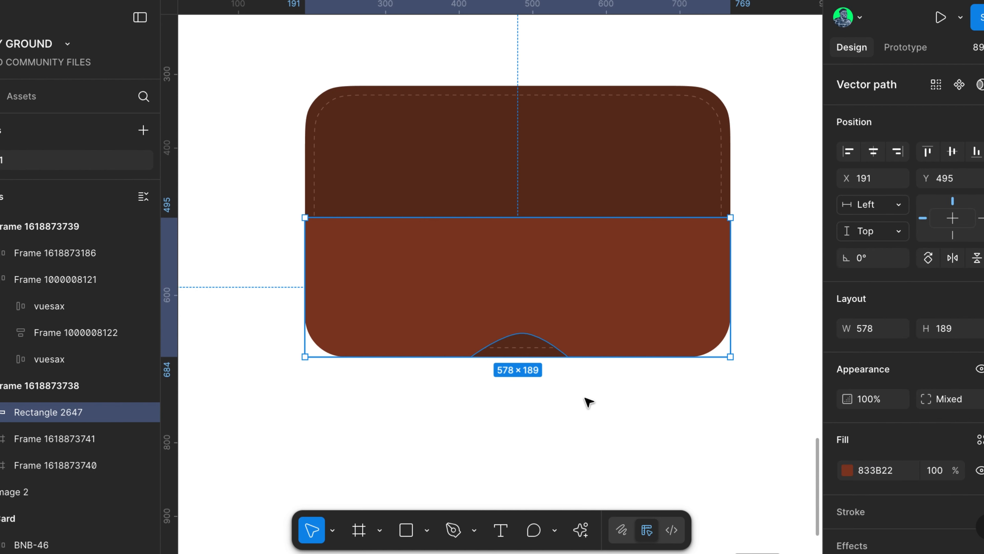
# Extend the wallet's front pocket shape upward from its upper edge to a height of 250, keeping its lower edge in place
pyautogui.press('Escape')
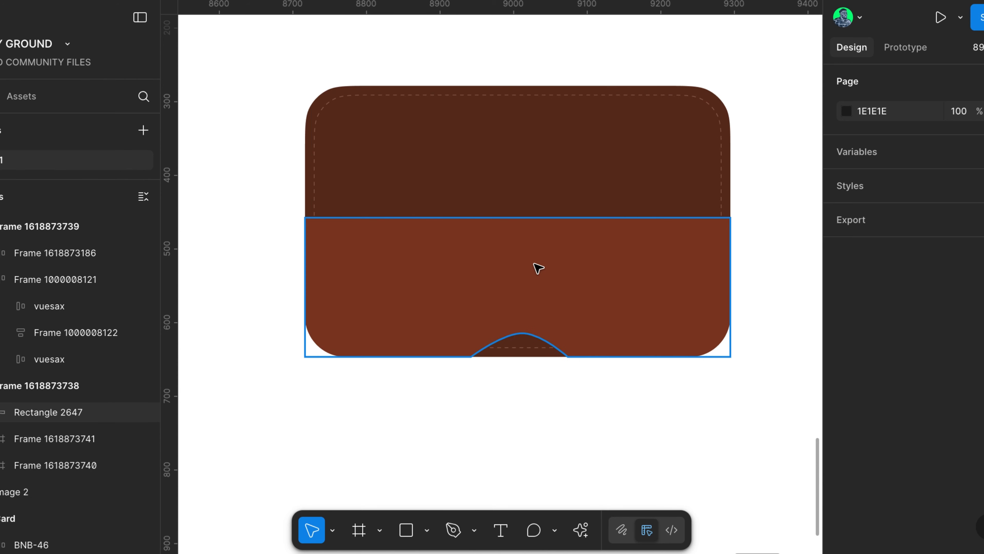
pyautogui.click(540, 256)
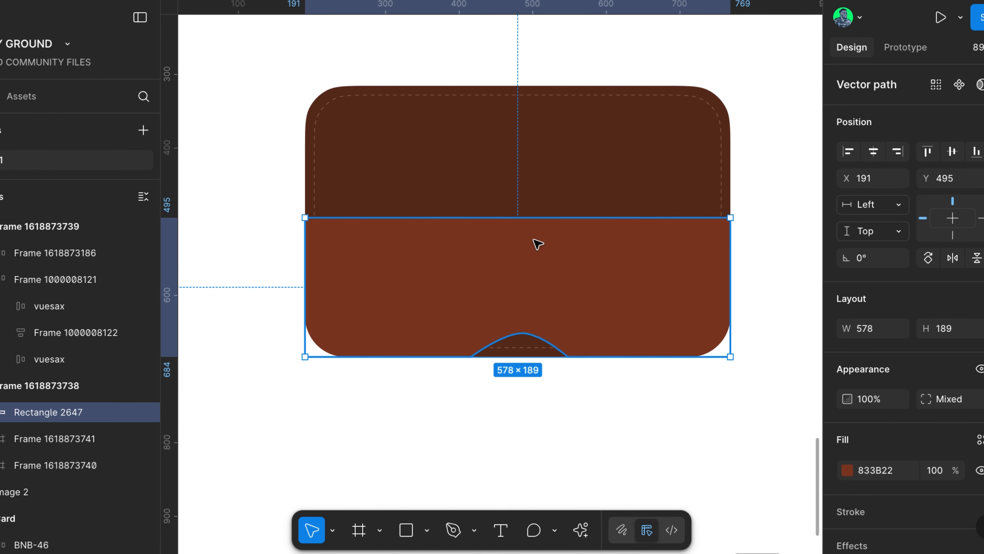
pyautogui.click(534, 240)
pyautogui.moveTo(533, 218); pyautogui.dragTo(532, 170)
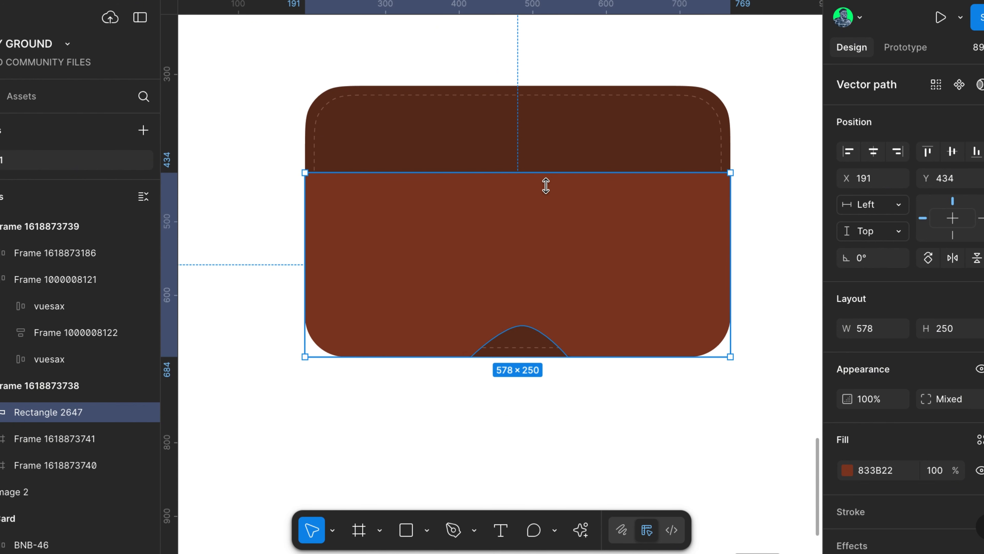
# Curve the front pocket's upper edge gently downward by lowering its middle point to Y 440.5 and giving it mirrored handles
pyautogui.doubleClick(554, 199)
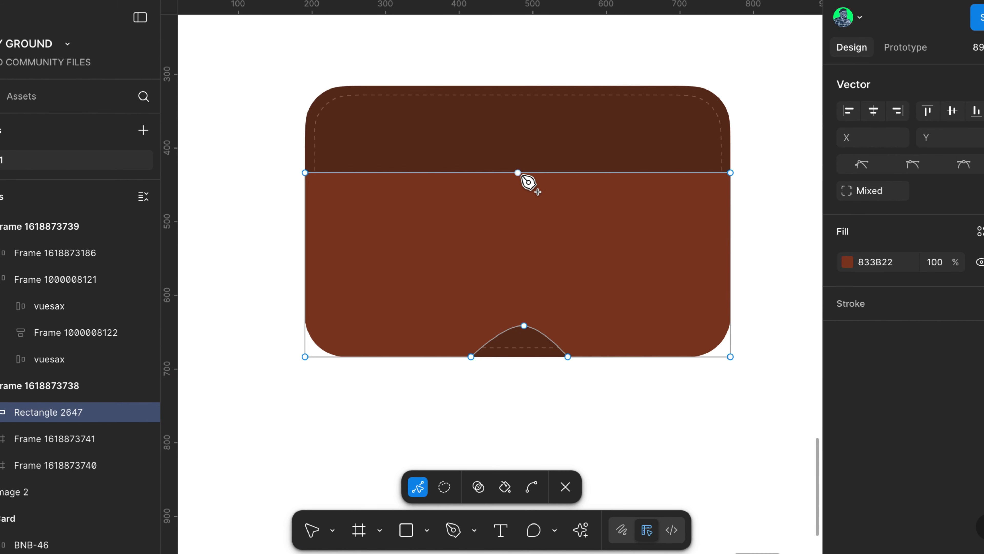
pyautogui.moveTo(518, 173); pyautogui.dragTo(520, 177)
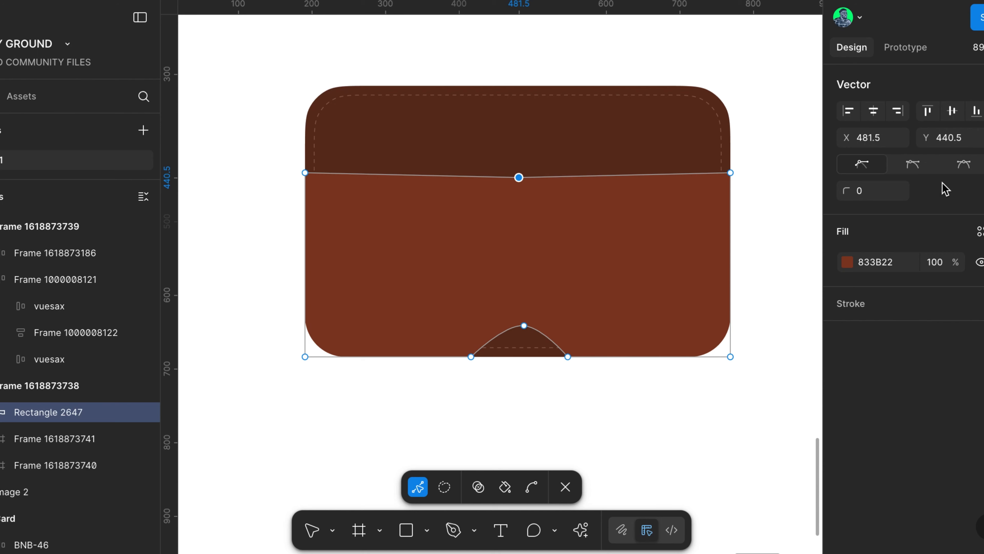
pyautogui.click(964, 165)
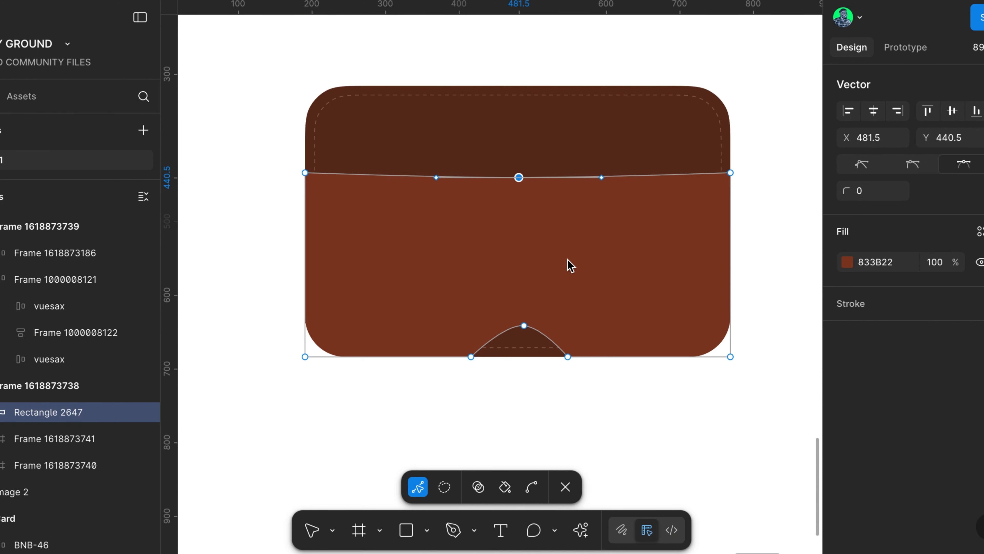
pyautogui.click(760, 236)
pyautogui.press('Escape')
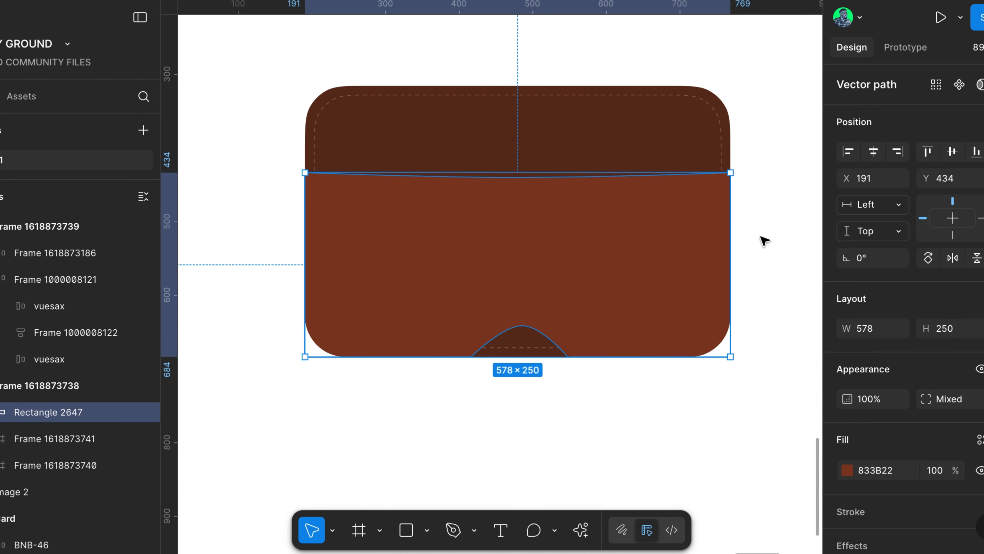
# Duplicate the front pocket shape and place the copy below the wallet at X 179, Y 791
pyautogui.click(763, 240)
pyautogui.click(652, 260)
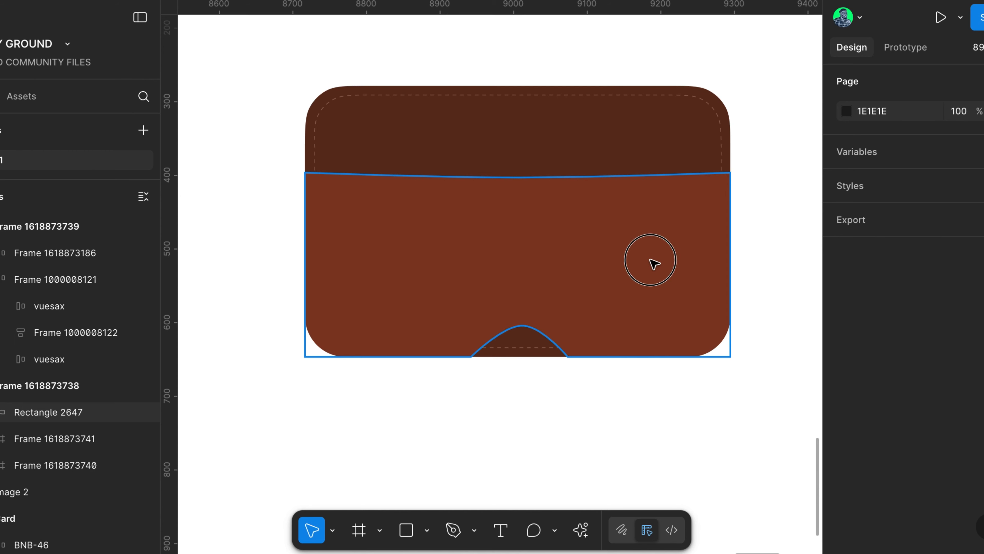
pyautogui.scroll(-2, 974, 348)
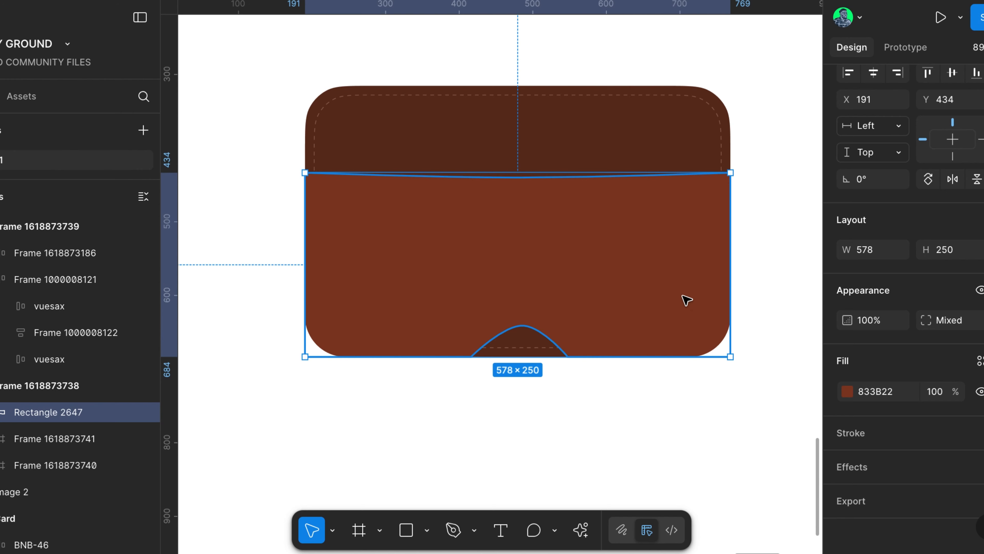
pyautogui.moveTo(667, 280); pyautogui.dragTo(670, 521)
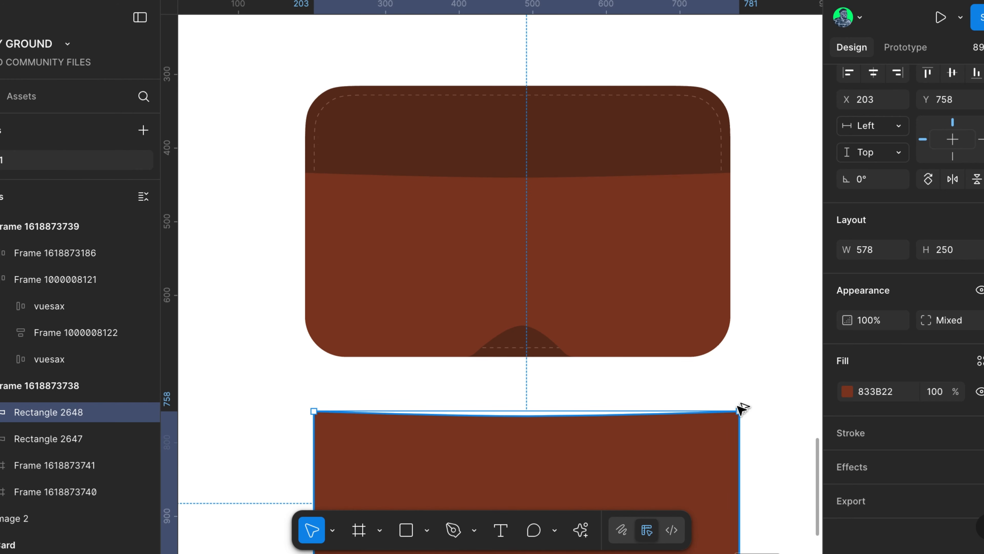
pyautogui.click(776, 391)
pyautogui.moveTo(662, 477); pyautogui.dragTo(645, 501)
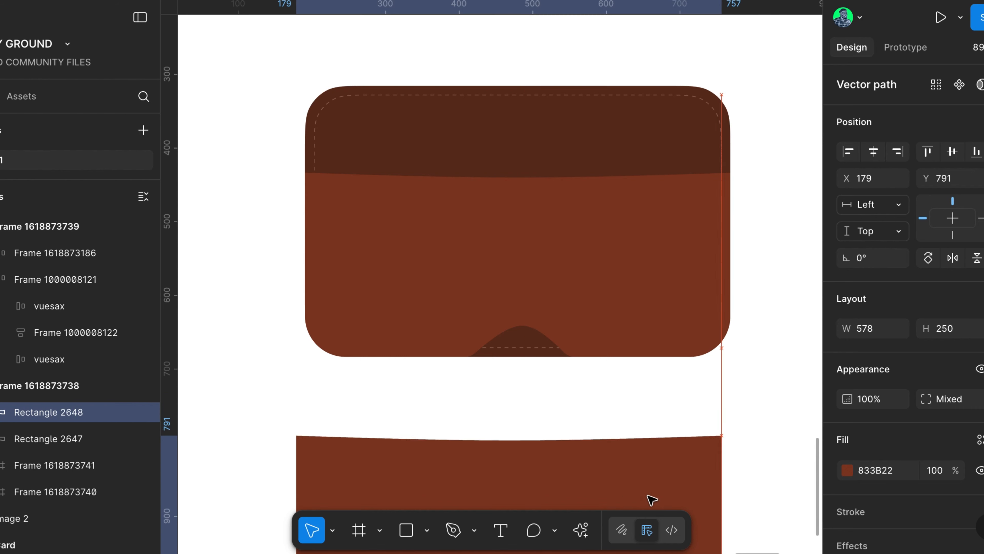
# Move the leather texture image closer to the wallet and paste a copy of it into the back panel frame
pyautogui.click(672, 262)
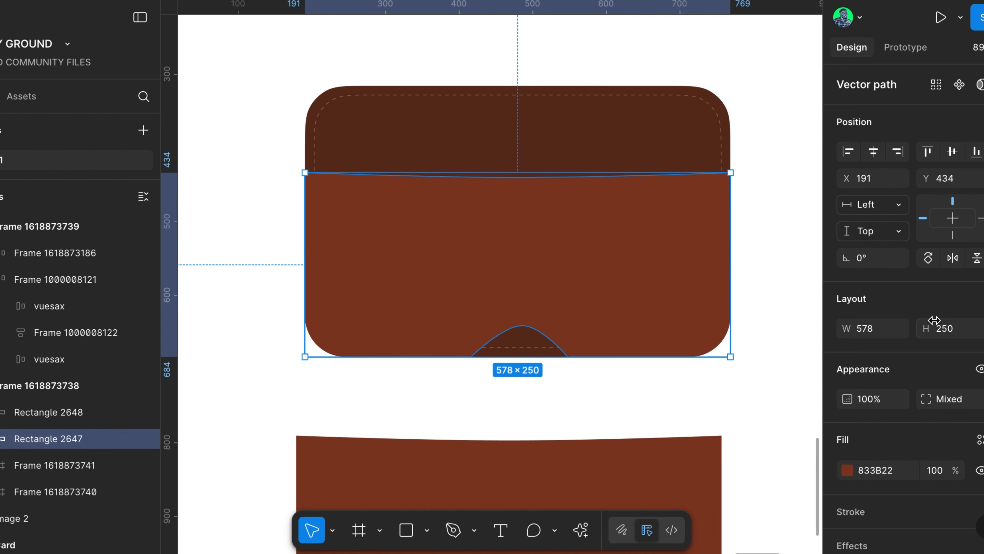
pyautogui.scroll(-2, 934, 319)
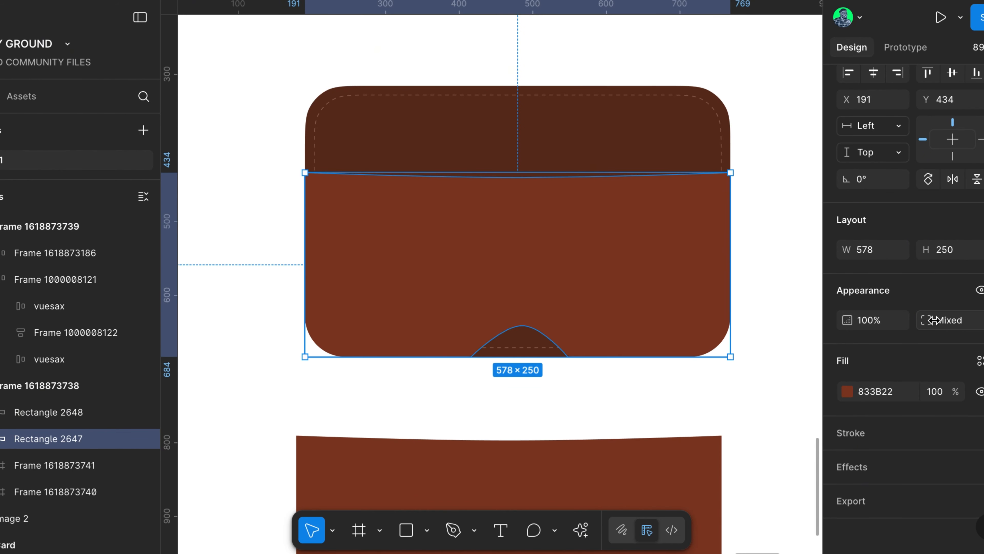
pyautogui.hscroll(3, 799, 260)
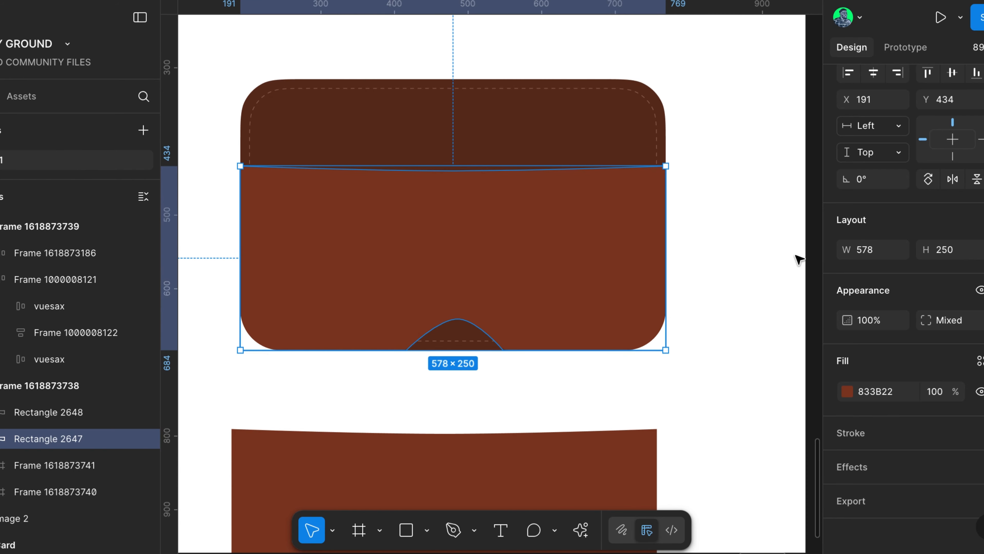
pyautogui.scroll(-5, 799, 260)
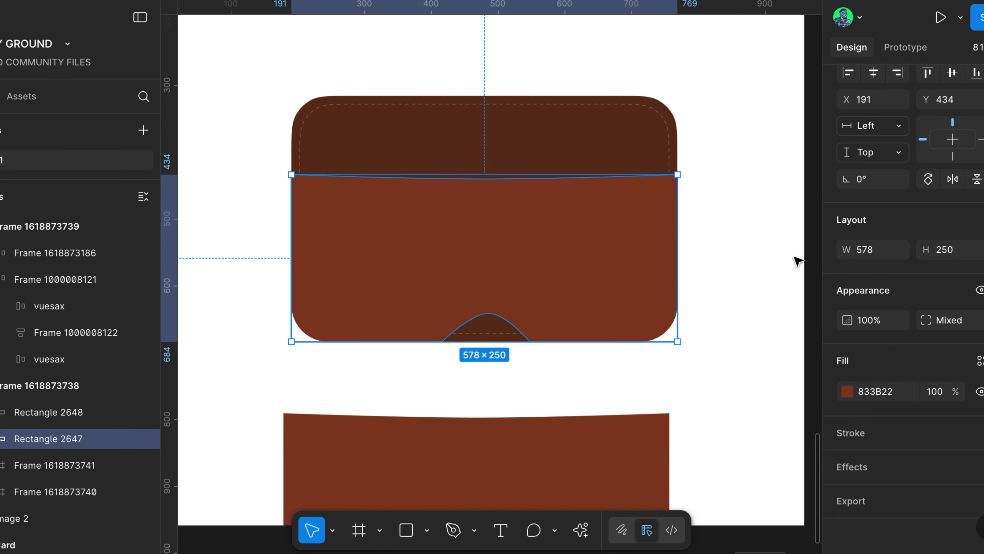
pyautogui.hscroll(5, 798, 261)
pyautogui.scroll(1, 798, 261)
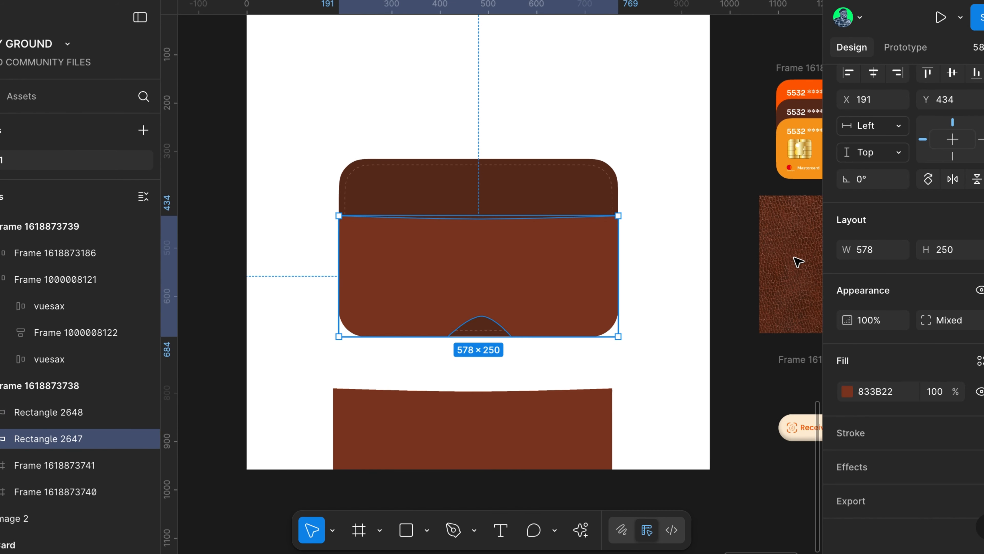
pyautogui.hscroll(1, 798, 261)
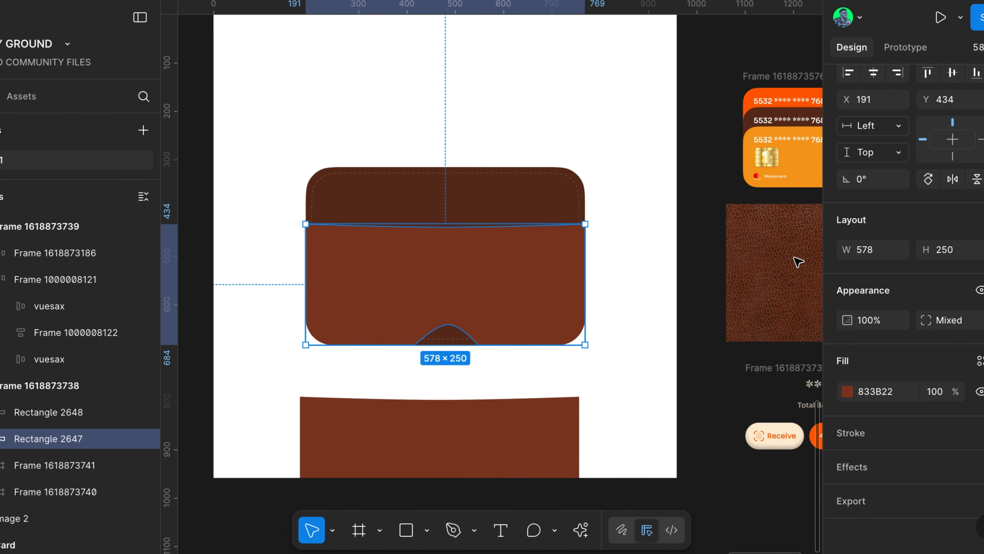
pyautogui.click(770, 282)
pyautogui.moveTo(775, 261); pyautogui.dragTo(718, 271)
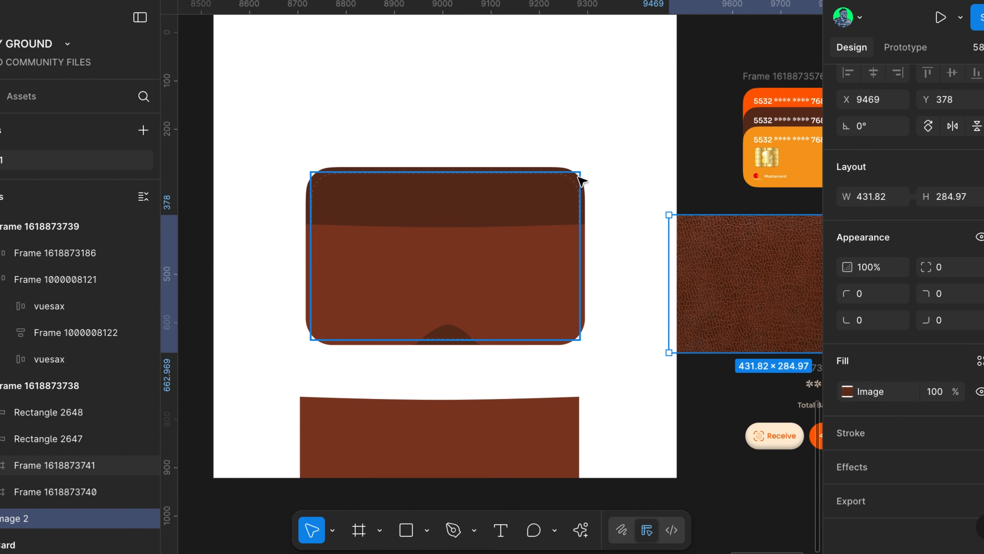
pyautogui.scroll(3, 580, 178)
pyautogui.click(558, 165)
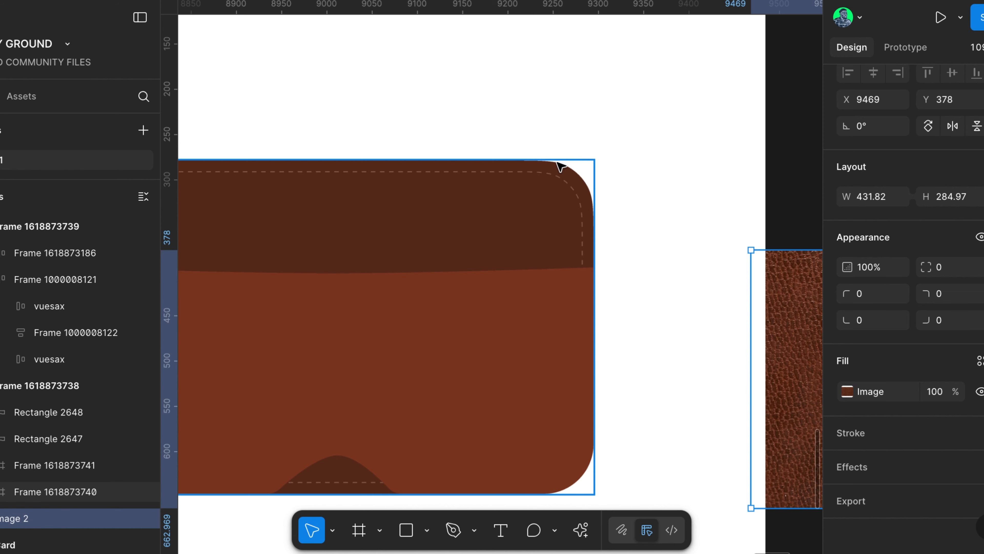
pyautogui.hotkey('ctrl', 'v')
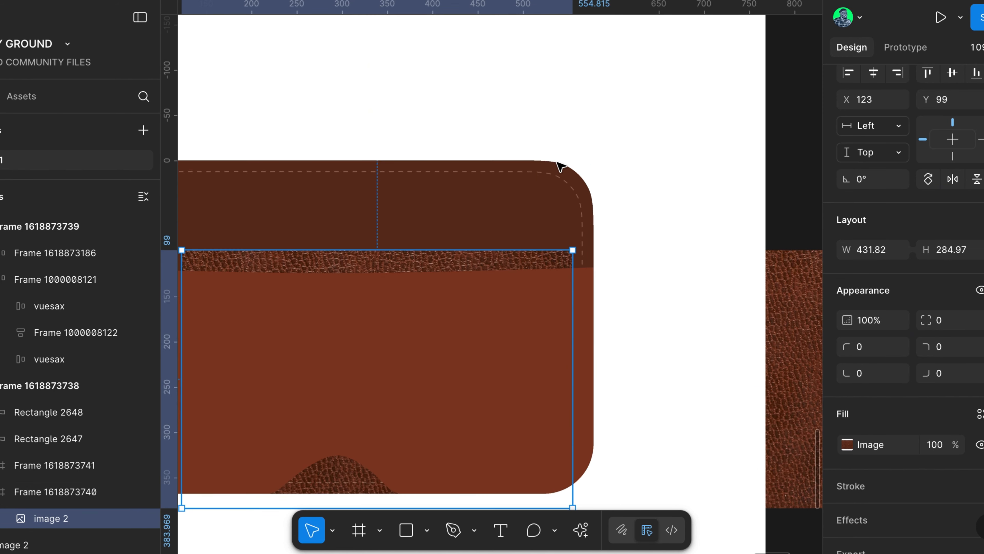
# Scale the pasted leather image proportionally to 578.31 × 381.65 so it covers the whole back panel of the wallet
pyautogui.scroll(2, 553, 262)
pyautogui.hscroll(3, 555, 265)
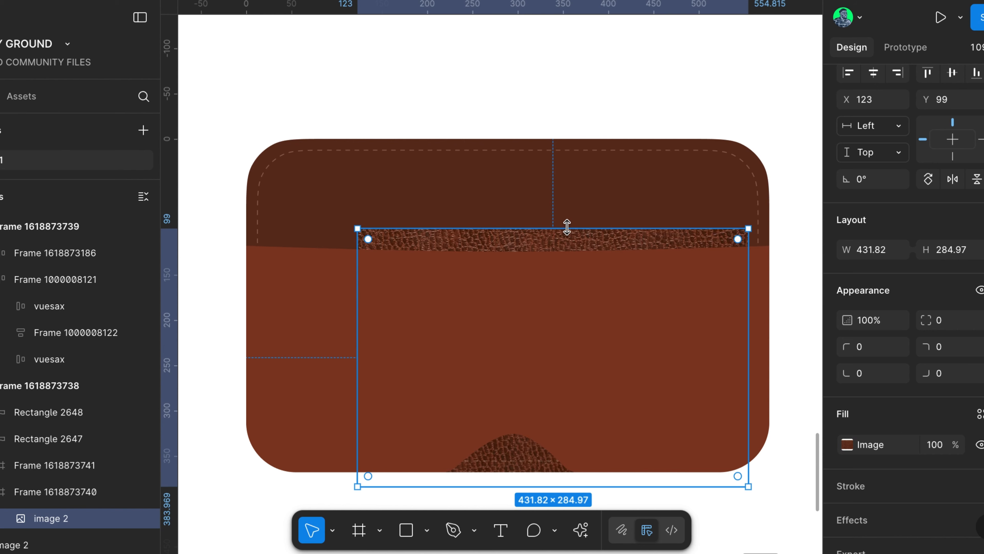
pyautogui.press('k')
pyautogui.moveTo(566, 227); pyautogui.dragTo(560, 170)
pyautogui.moveTo(588, 201); pyautogui.dragTo(567, 191)
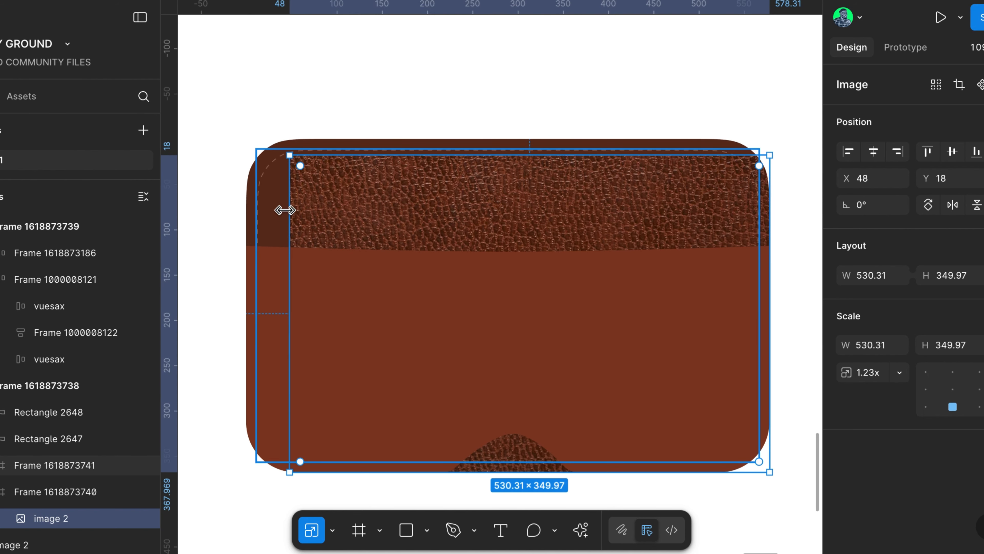
pyautogui.moveTo(285, 210); pyautogui.dragTo(246, 205)
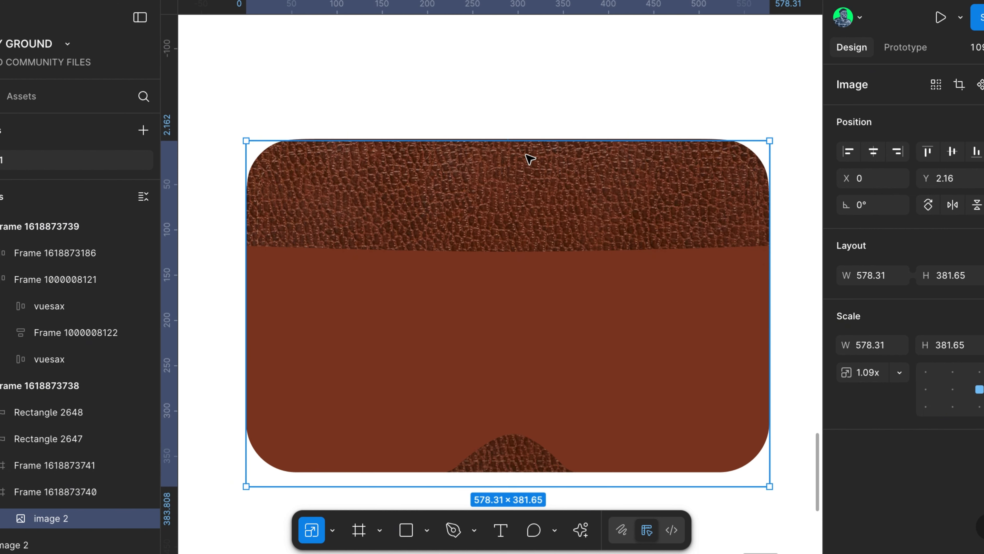
pyautogui.click(777, 67)
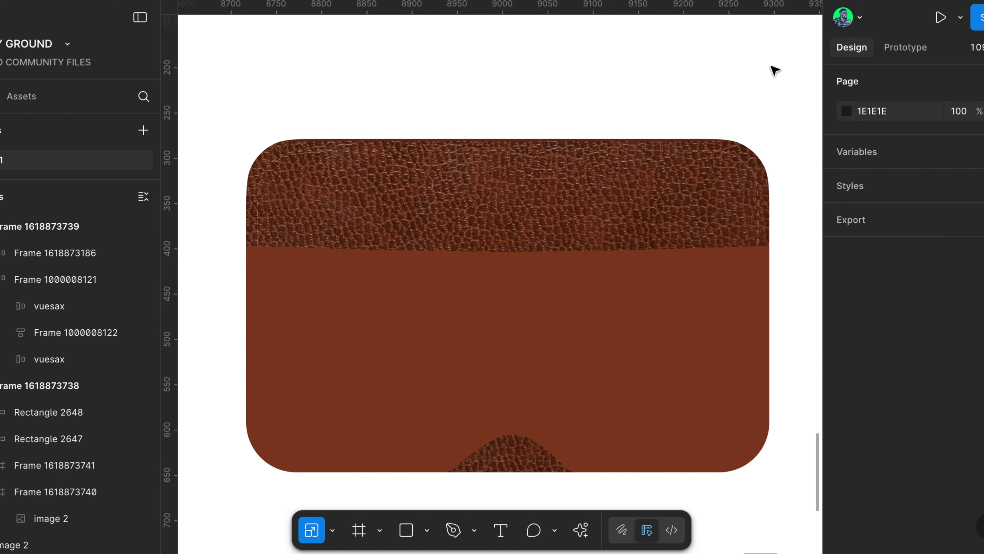
# Set the stroke opacity of the wallet's dashed stitching frame to 80%
pyautogui.click(759, 195)
pyautogui.press('v')
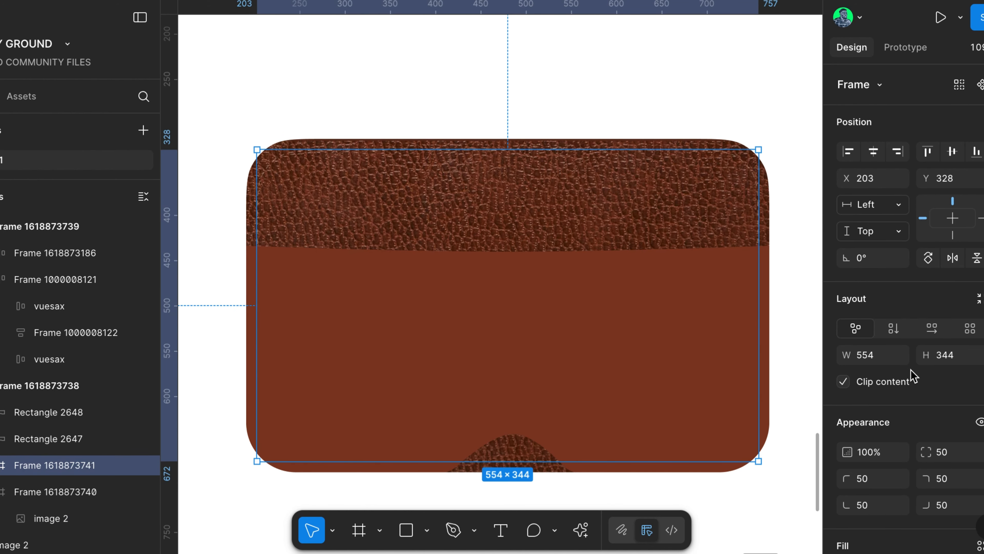
pyautogui.scroll(-3, 910, 370)
pyautogui.scroll(-3, 964, 378)
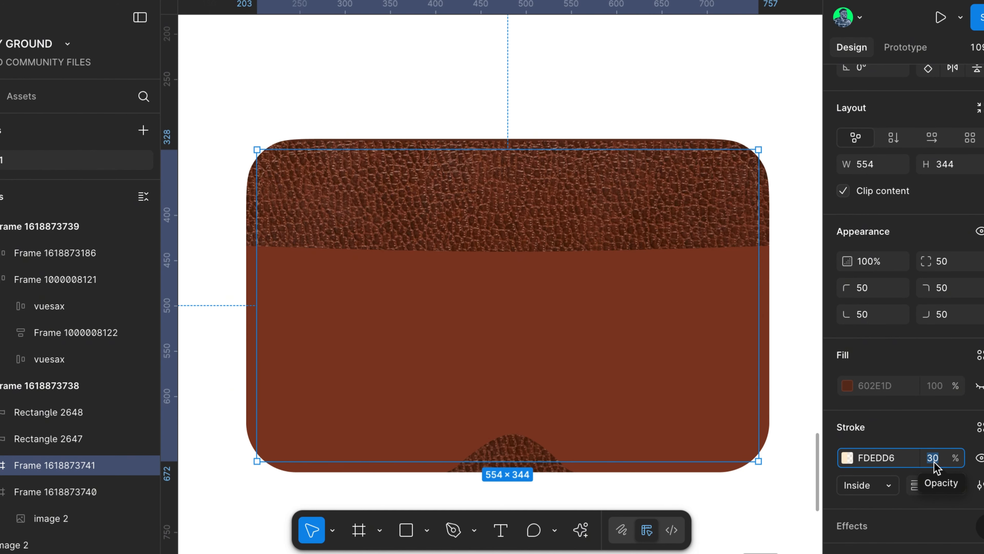
pyautogui.write('80')
pyautogui.press('Return')
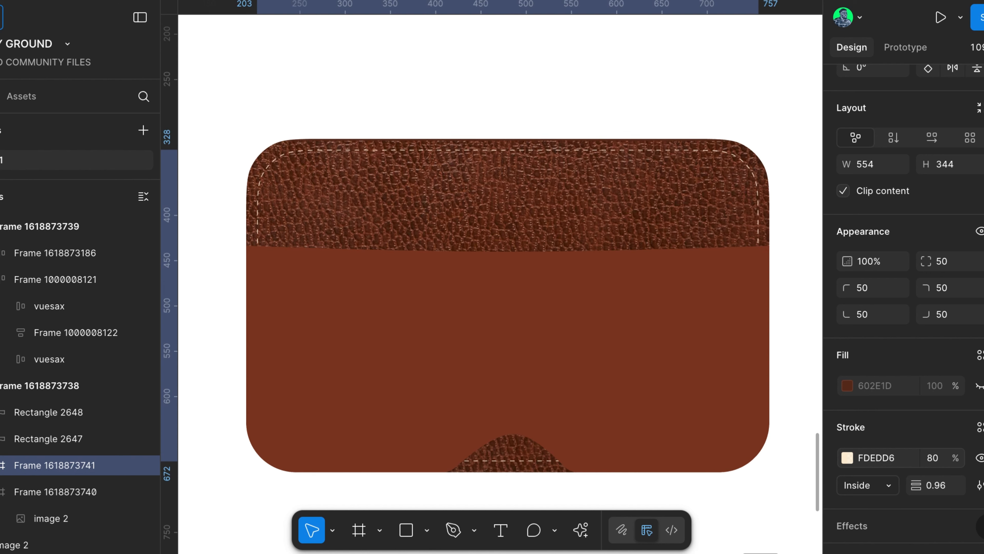
# Add an inner shadow to the leather image in the back panel and adjust its vertical offset and blur
pyautogui.click(771, 196)
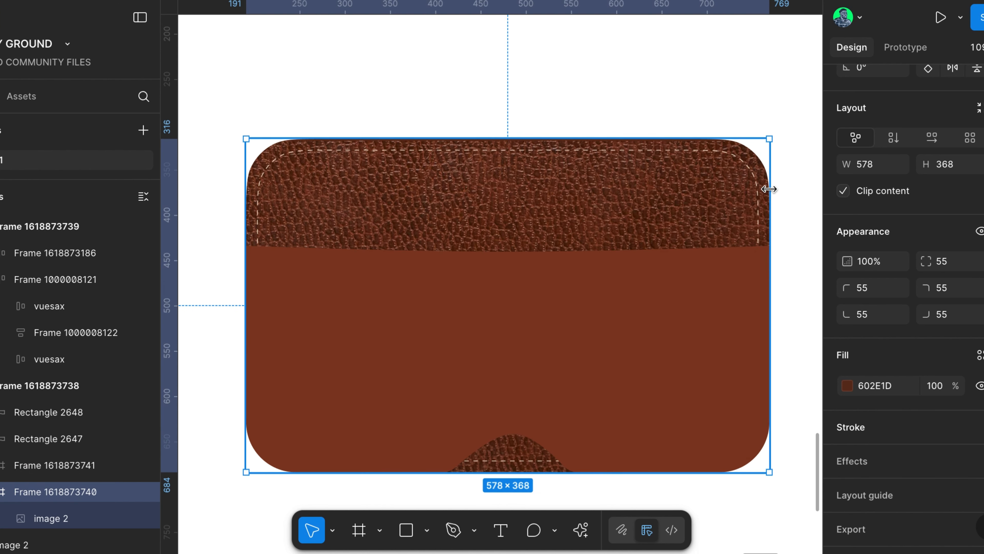
pyautogui.click(40, 528)
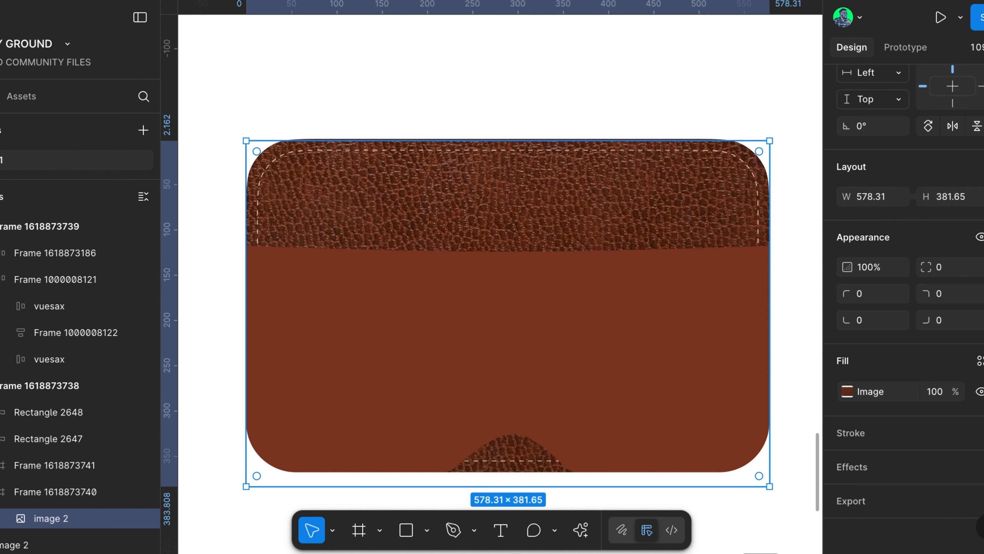
pyautogui.click(932, 461)
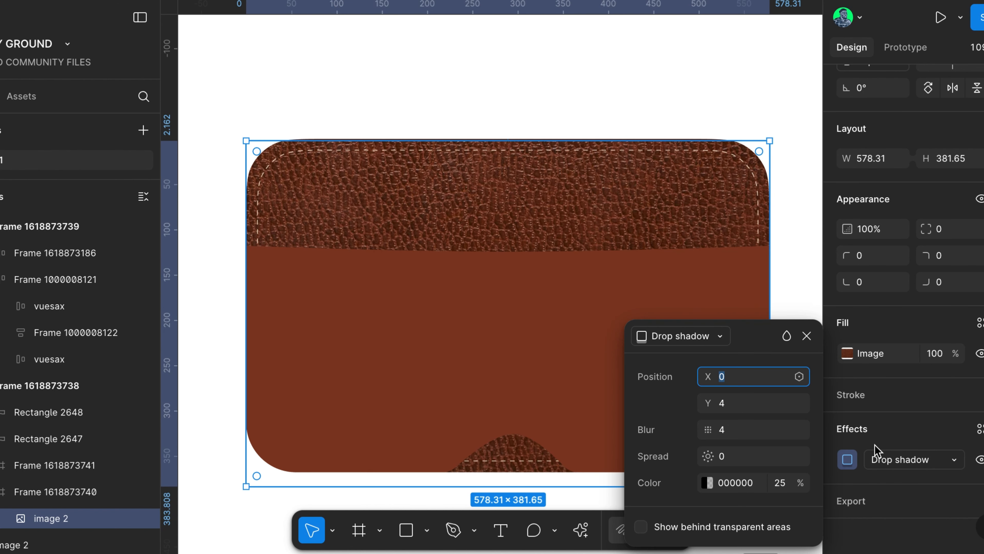
pyautogui.click(954, 460)
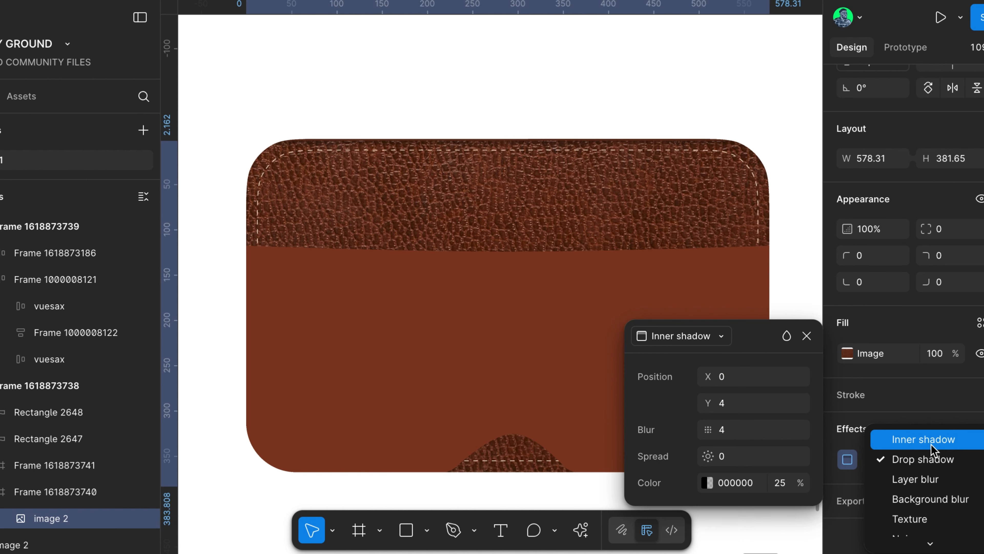
pyautogui.click(924, 439)
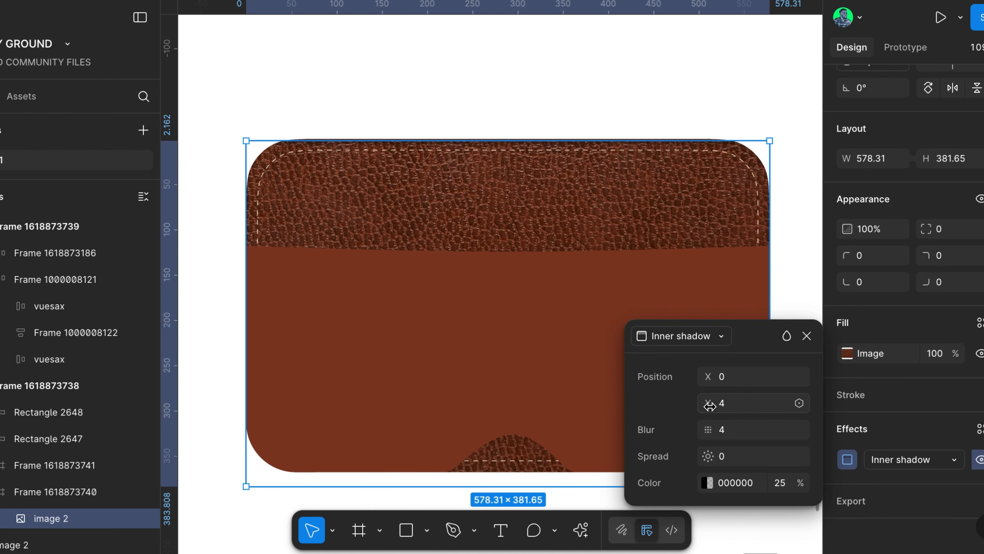
pyautogui.moveTo(708, 403); pyautogui.dragTo(742, 377)
pyautogui.moveTo(714, 438); pyautogui.dragTo(69, 445)
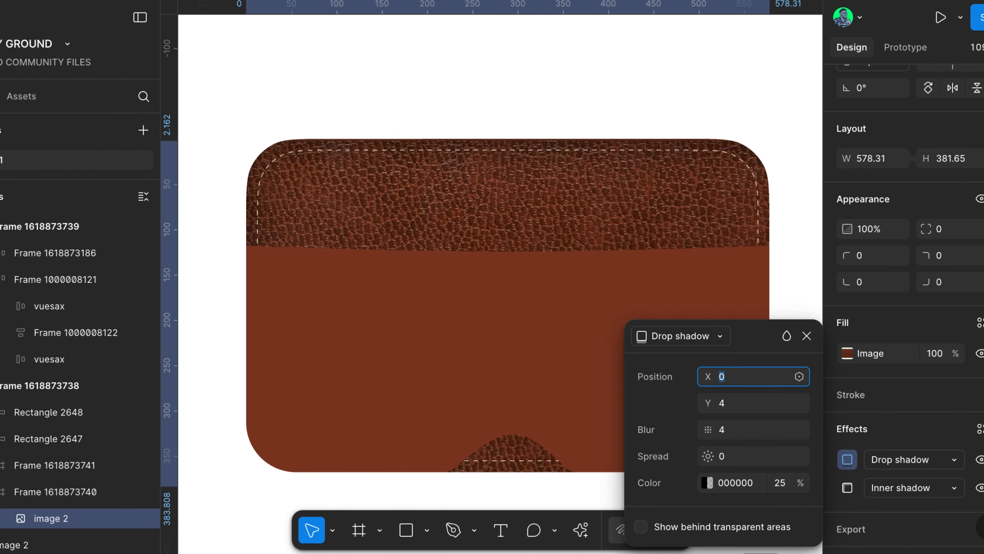
# Change the new effect on the back panel's leather image to an inner shadow offset by X -12 and Y -33
pyautogui.click(952, 460)
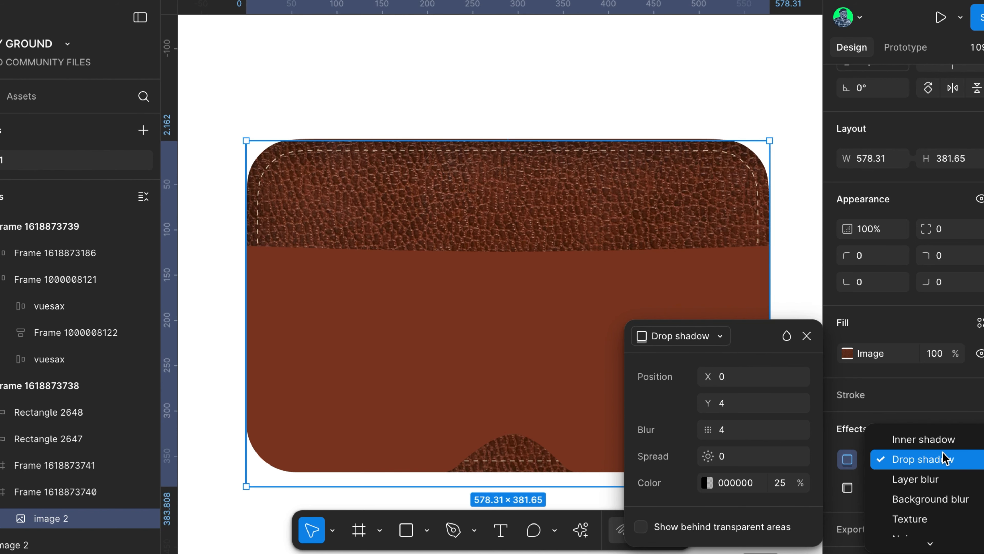
pyautogui.click(939, 441)
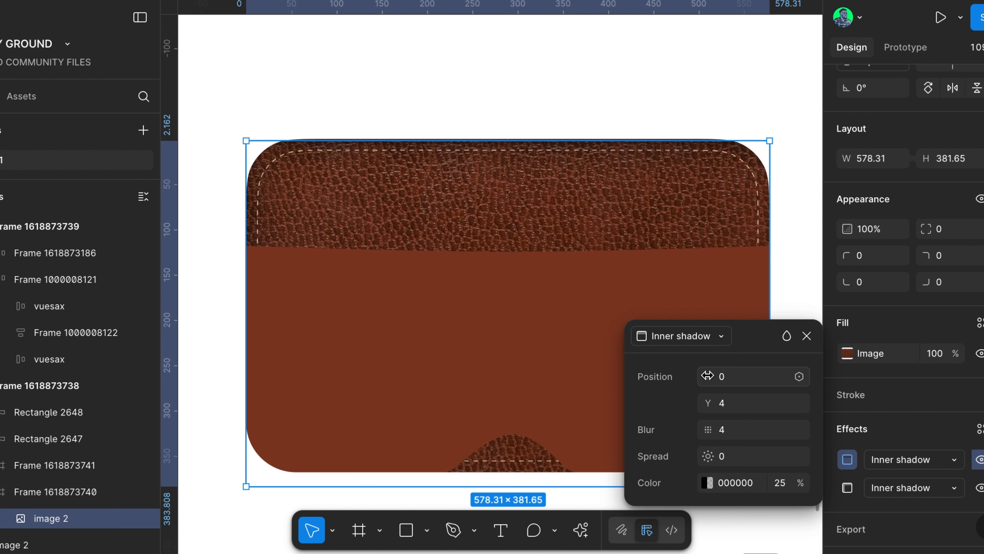
pyautogui.moveTo(708, 376); pyautogui.dragTo(687, 383)
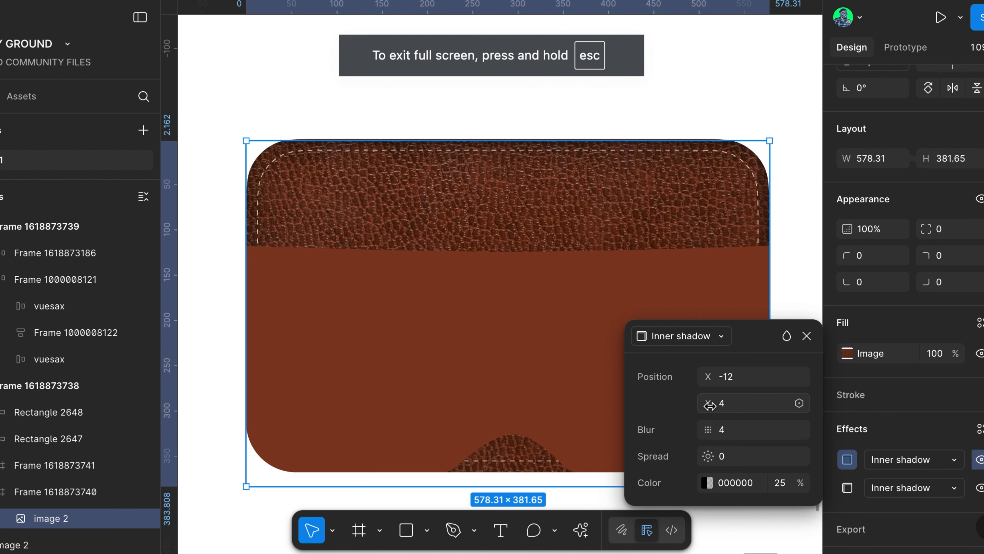
pyautogui.moveTo(698, 403); pyautogui.dragTo(648, 404)
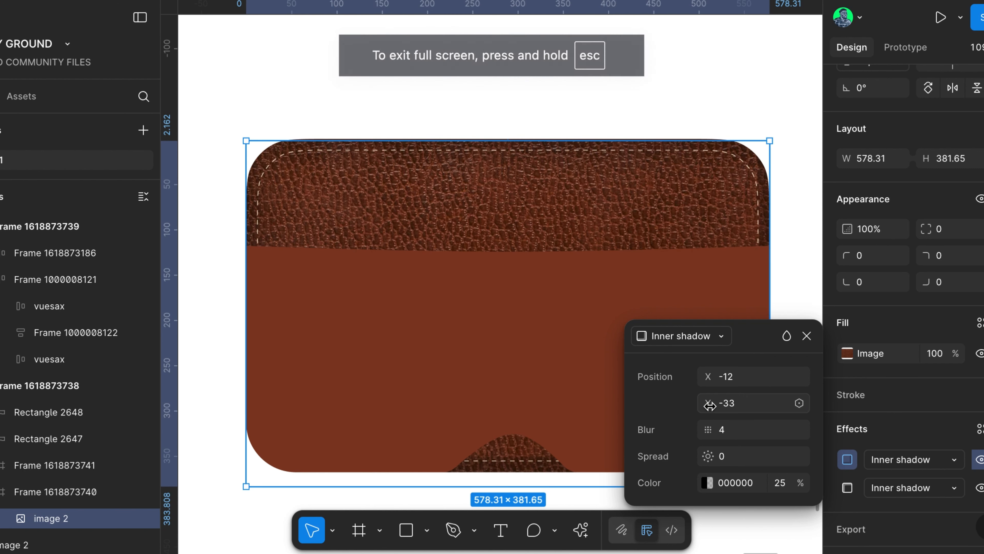
# Set this inner shadow's blur to 49.4 and its spread to 30
pyautogui.moveTo(711, 429); pyautogui.dragTo(712, 429)
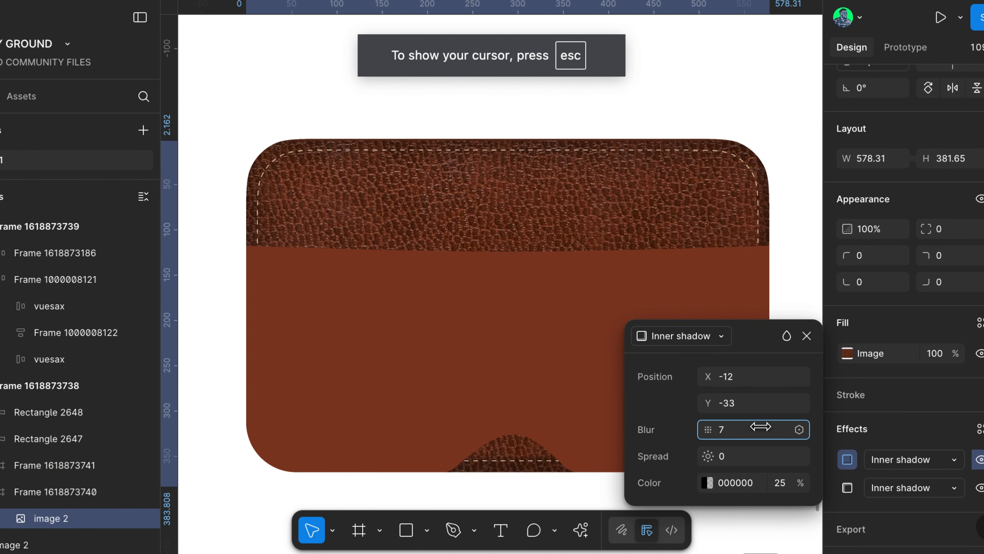
pyautogui.moveTo(784, 424); pyautogui.dragTo(856, 424)
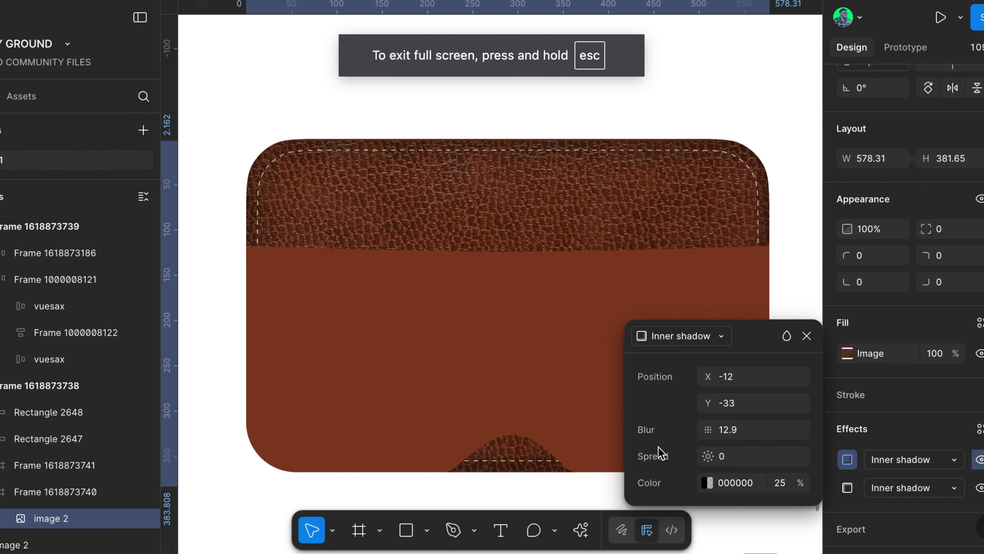
pyautogui.moveTo(709, 456); pyautogui.dragTo(756, 459)
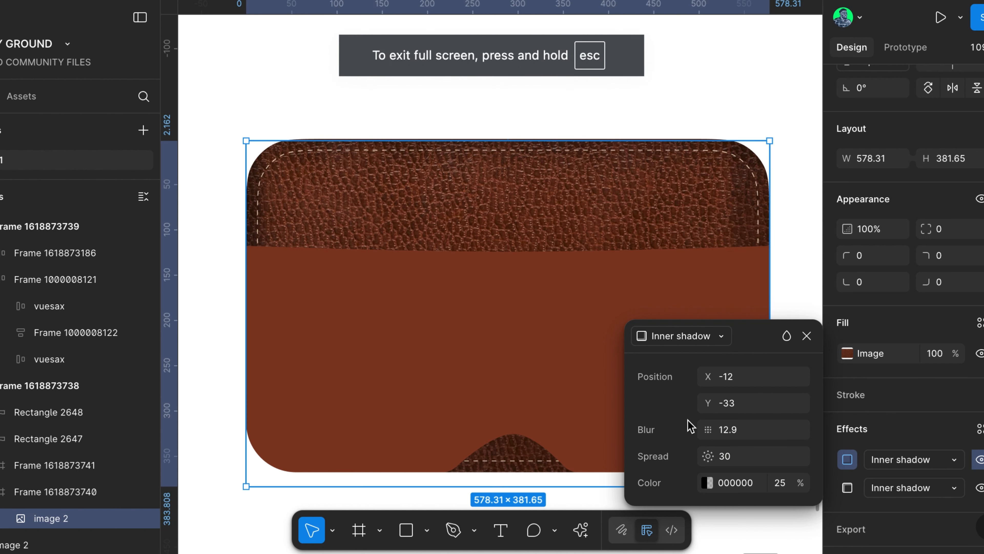
pyautogui.click(708, 429)
pyautogui.moveTo(708, 429); pyautogui.dragTo(981, 451)
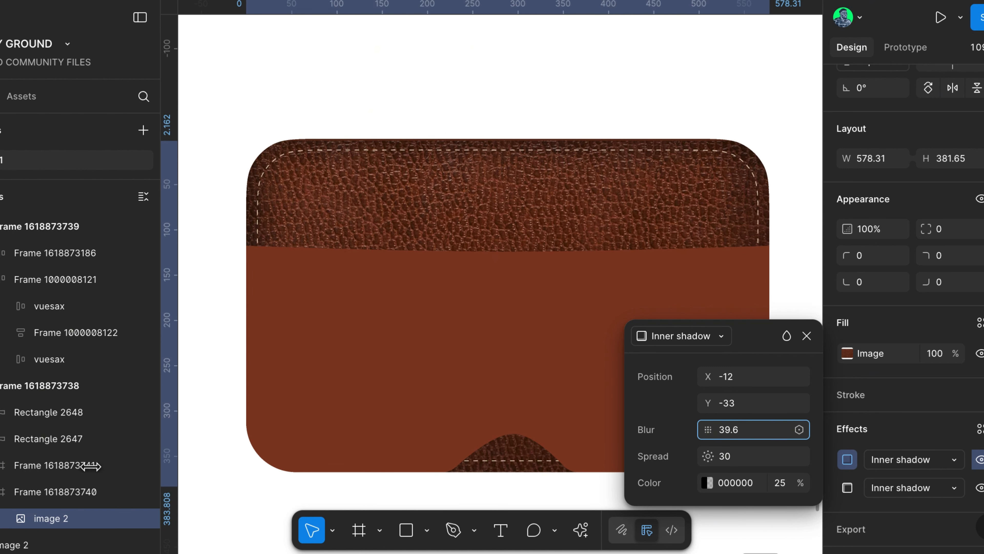
pyautogui.moveTo(91, 466); pyautogui.dragTo(252, 479)
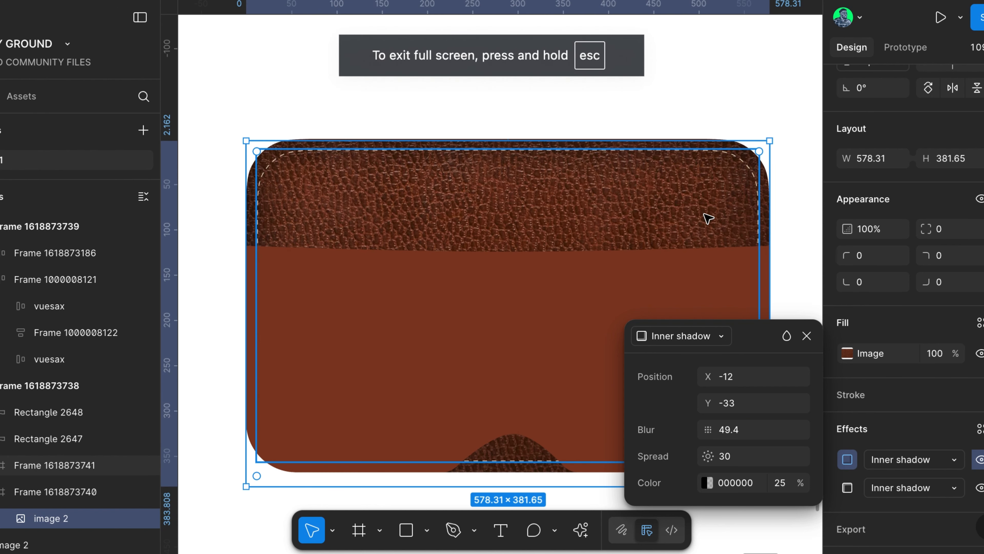
pyautogui.click(807, 336)
# Paste a copy of the leather texture image into the main wallet frame, above the front pocket and outside the back panel frame
pyautogui.click(633, 336)
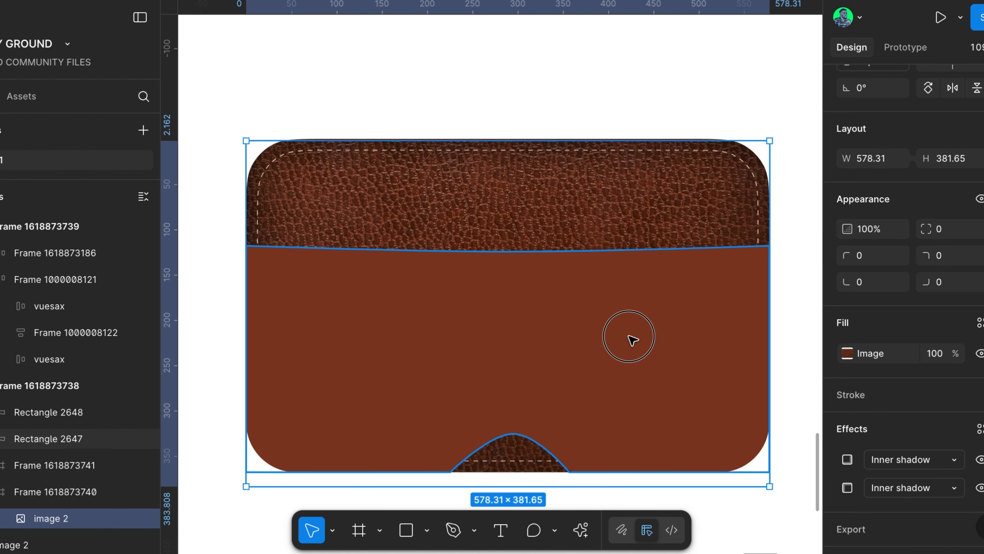
pyautogui.scroll(-2, 633, 340)
pyautogui.hscroll(2, 632, 341)
pyautogui.scroll(-2, 632, 340)
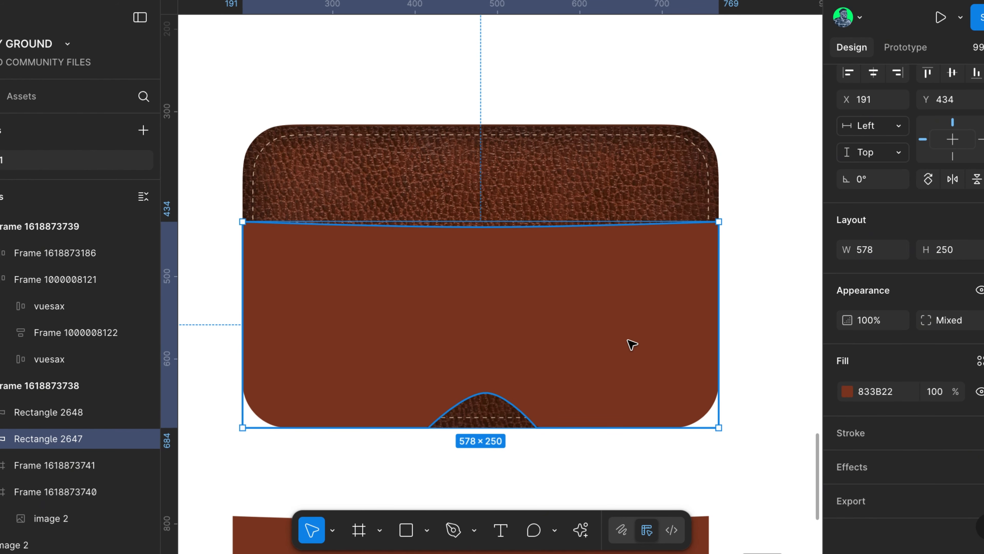
pyautogui.scroll(-2, 628, 343)
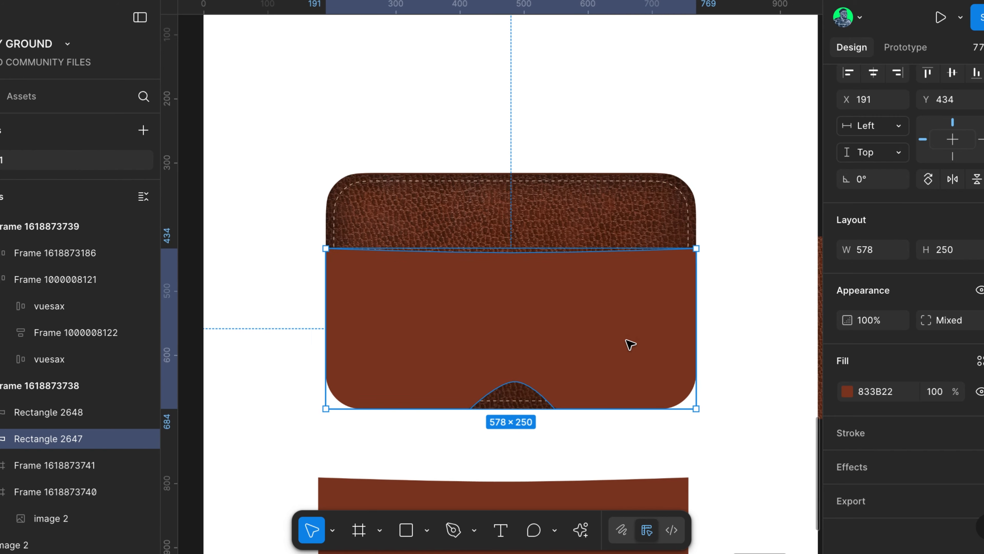
pyautogui.hscroll(2, 627, 344)
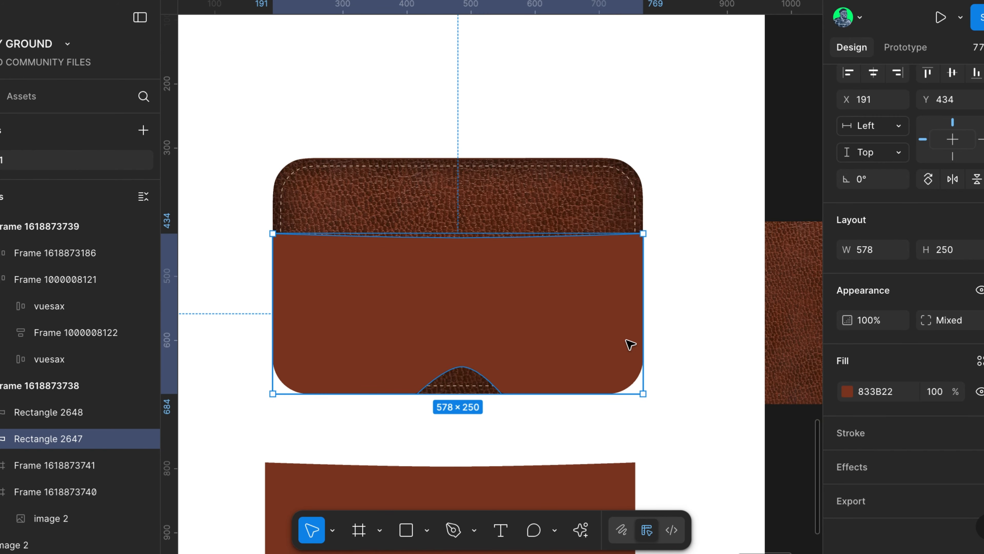
pyautogui.click(801, 284)
pyautogui.moveTo(802, 282); pyautogui.dragTo(644, 330)
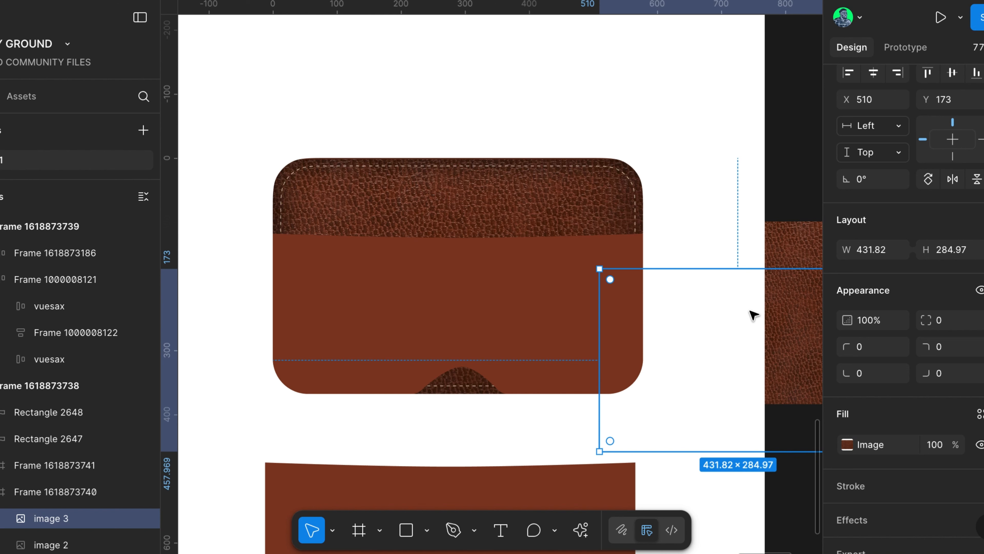
pyautogui.press('Delete')
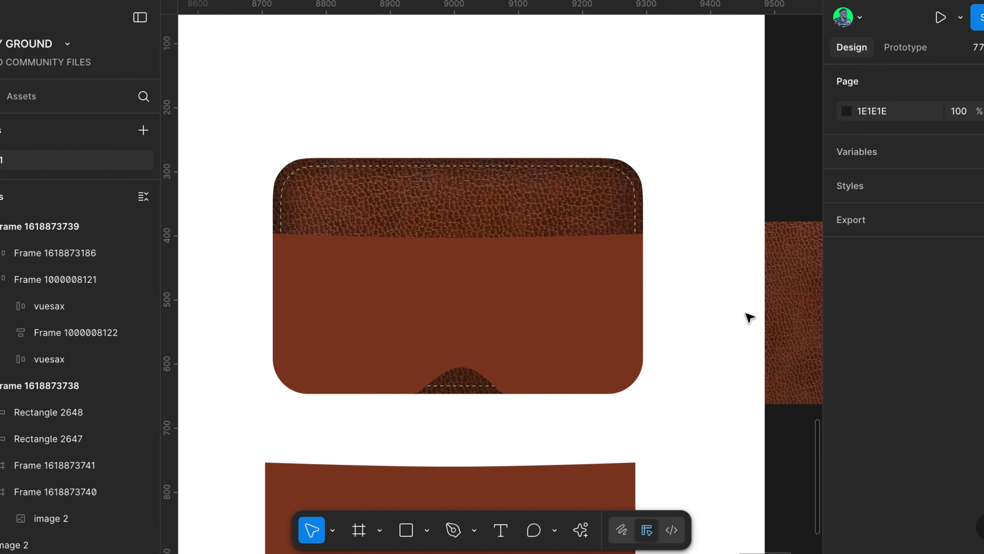
pyautogui.click(683, 376)
pyautogui.hotkey('ctrl', 'z')
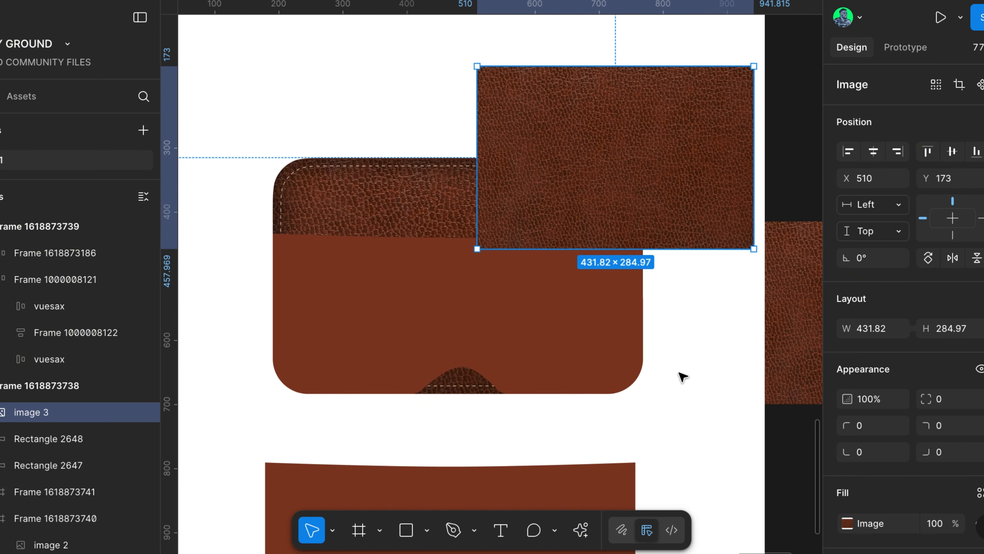
# Move the leather copy over the front pocket and mask it with the pocket shape
pyautogui.moveTo(678, 177); pyautogui.dragTo(651, 347)
pyautogui.moveTo(650, 357); pyautogui.dragTo(649, 359)
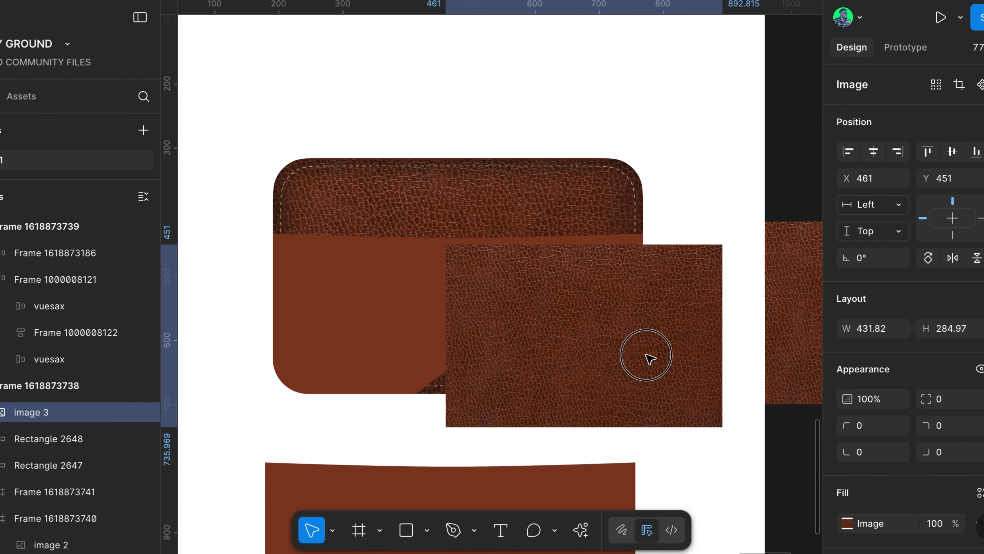
pyautogui.keyDown('shift'); pyautogui.click(395, 308); pyautogui.keyUp('shift')
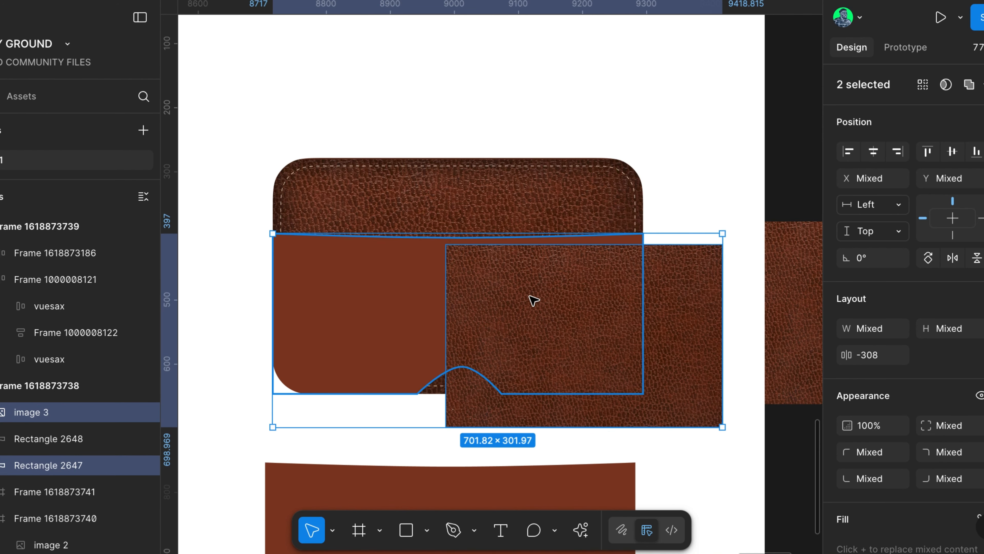
pyautogui.rightClick(534, 301)
pyautogui.click(599, 316)
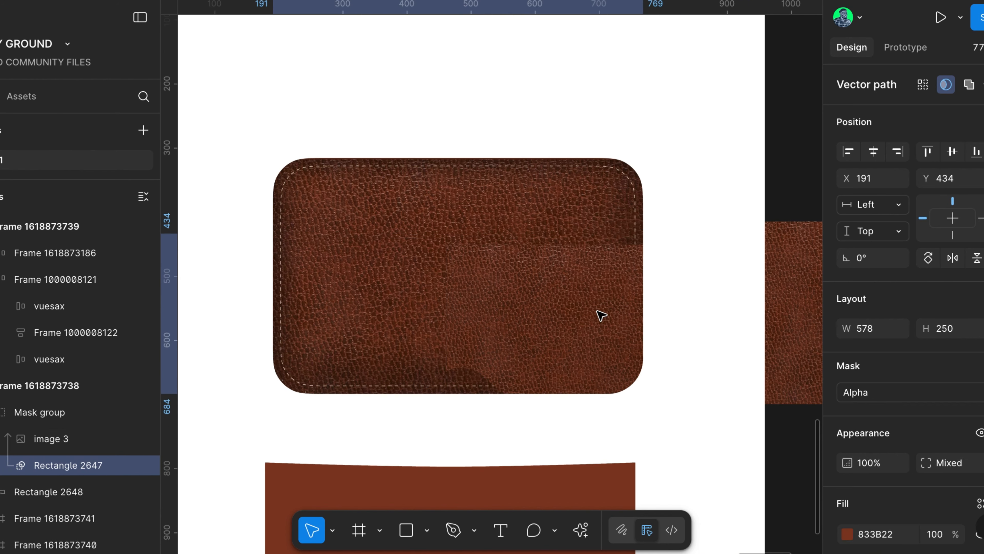
# Reposition the masked leather image and scale it proportionally to 578 × 381.44 so it covers the whole front pocket
pyautogui.click(572, 306)
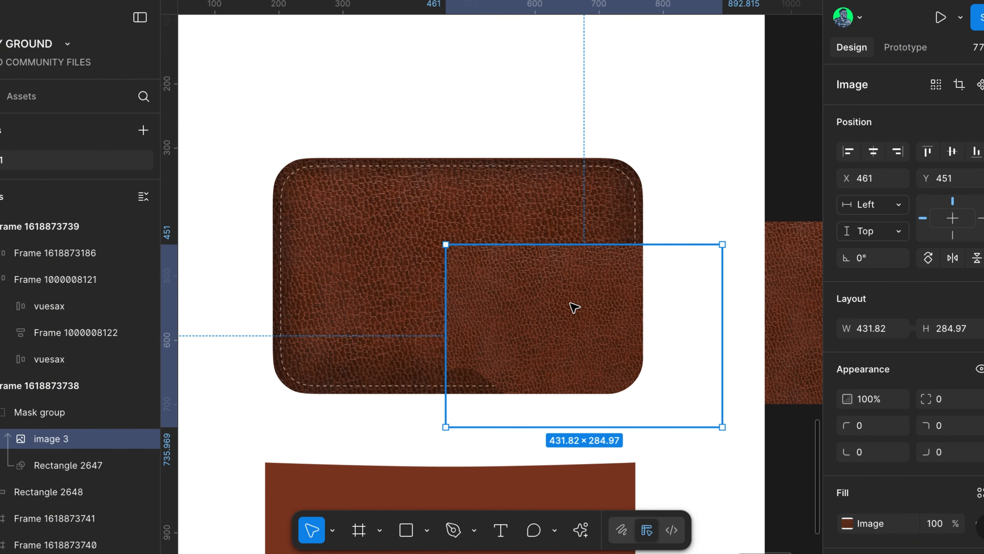
pyautogui.moveTo(512, 301); pyautogui.dragTo(468, 289)
pyautogui.press('k')
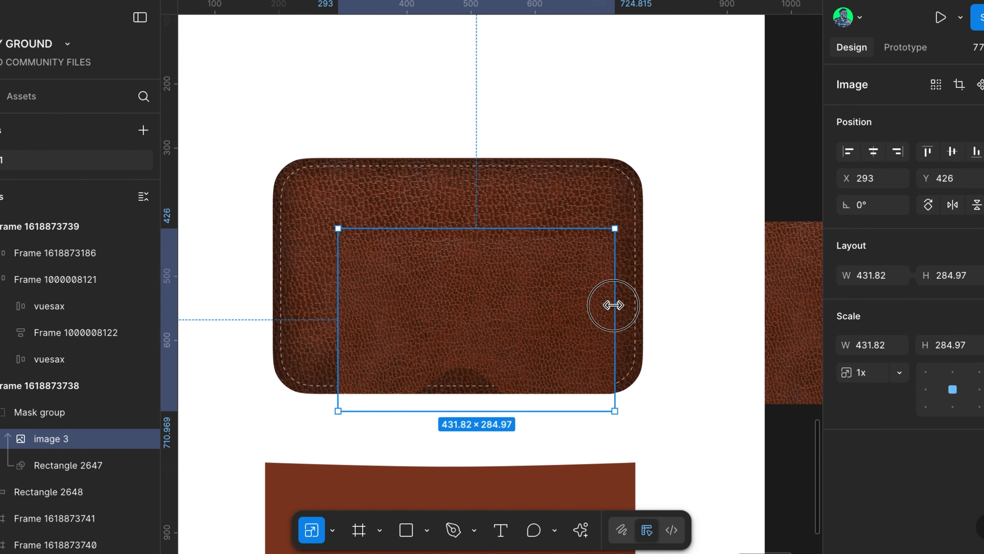
pyautogui.moveTo(618, 305); pyautogui.dragTo(642, 303)
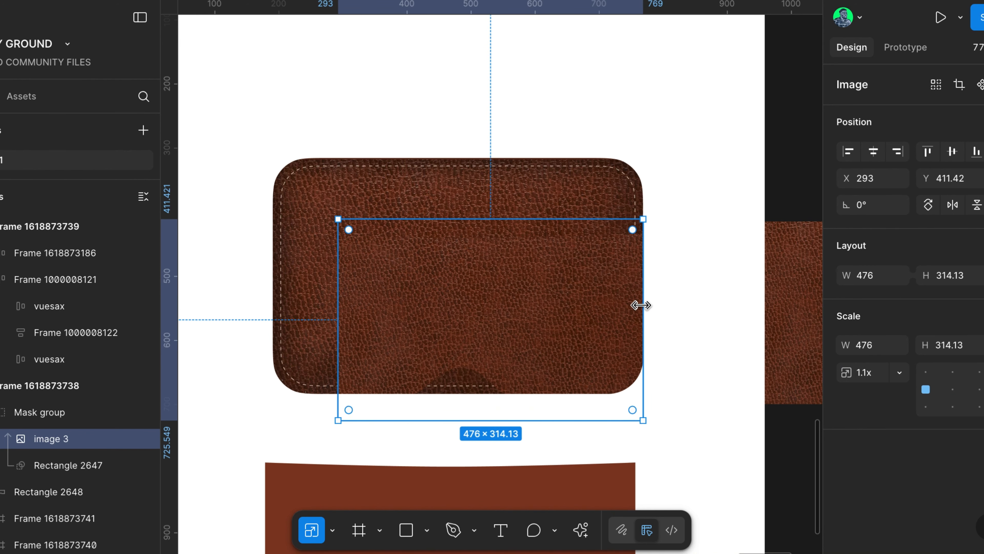
pyautogui.moveTo(340, 315); pyautogui.dragTo(273, 318)
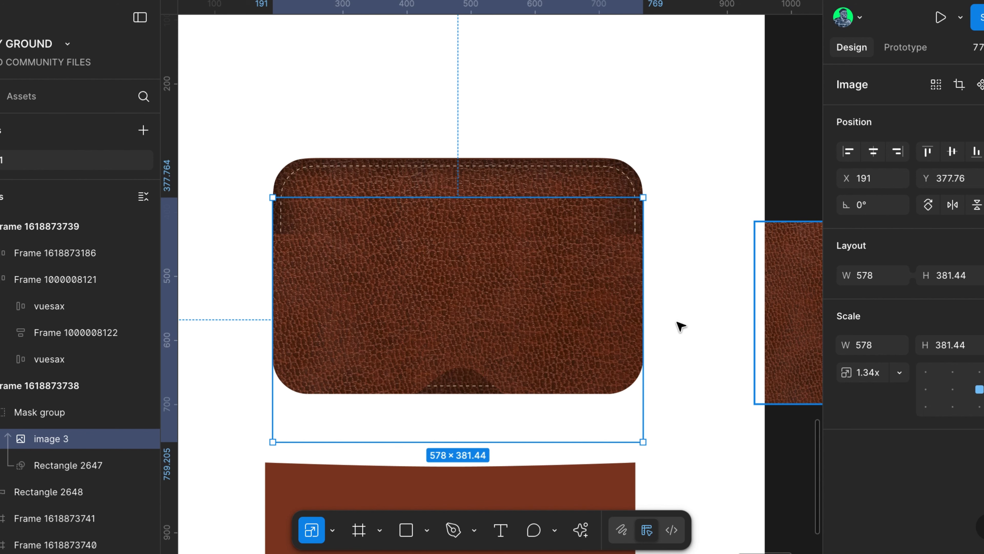
pyautogui.press('v')
# Add an inner shadow to the front pocket's mask group with X 11, Y 8 and blur 22.3
pyautogui.click(615, 305)
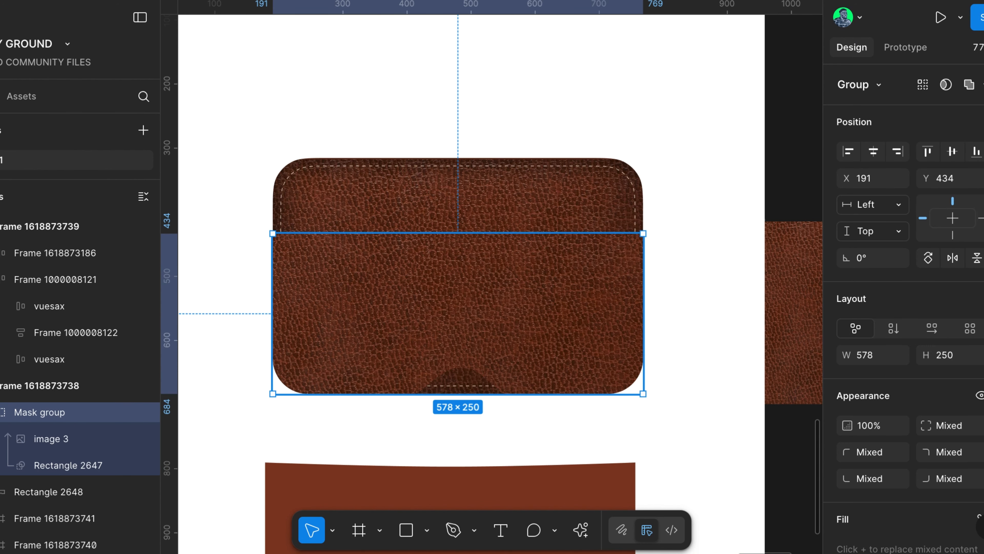
pyautogui.scroll(-4, 903, 310)
pyautogui.click(979, 467)
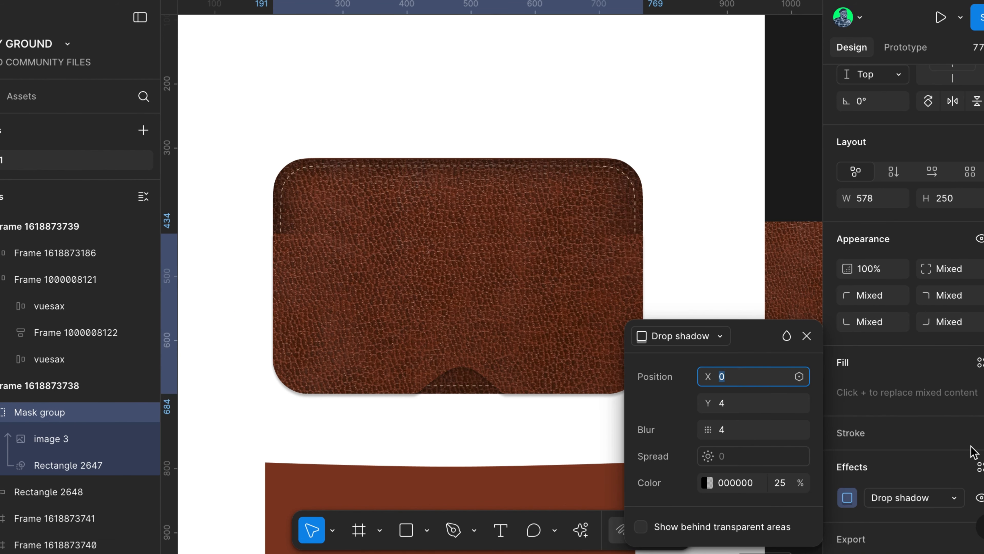
pyautogui.scroll(-1, 973, 457)
pyautogui.click(938, 466)
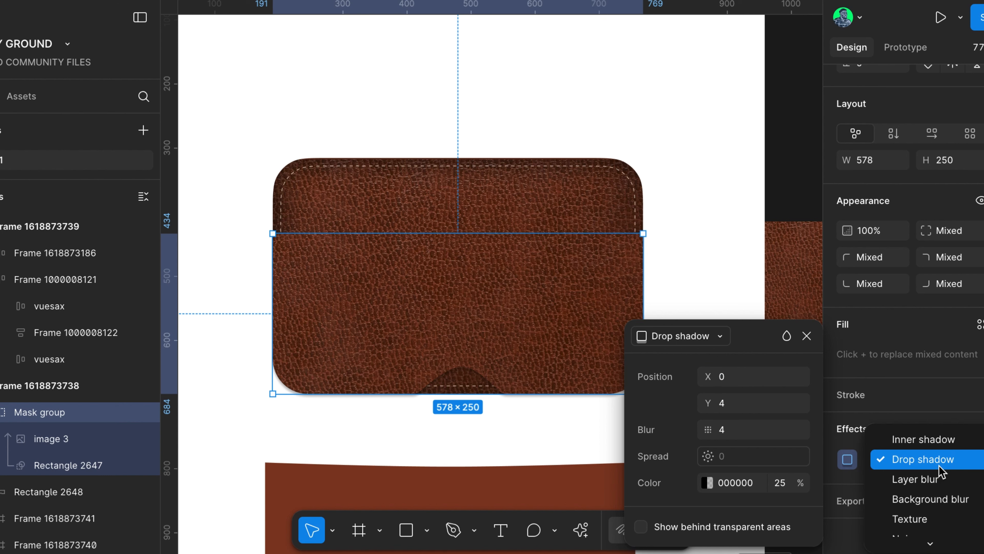
pyautogui.click(891, 439)
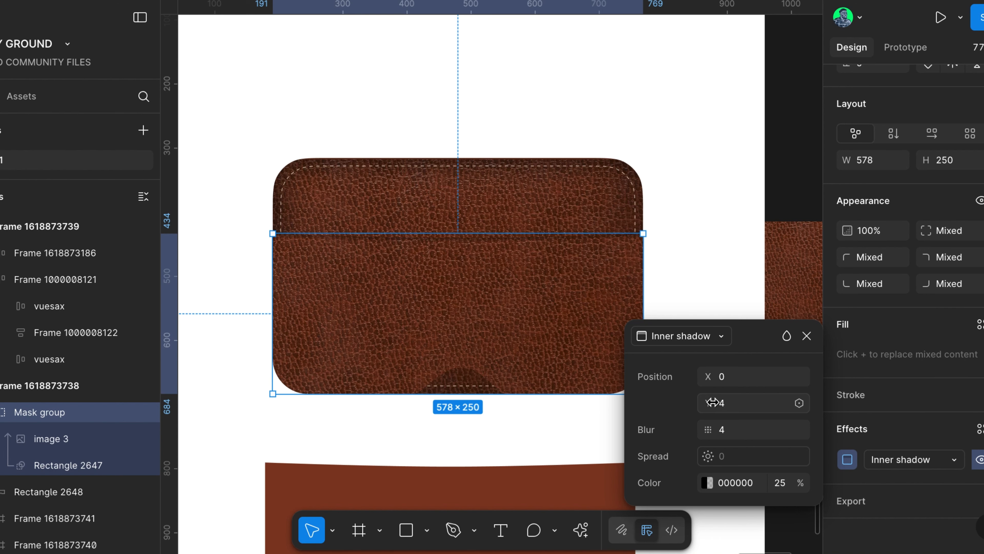
pyautogui.moveTo(709, 379); pyautogui.dragTo(708, 433)
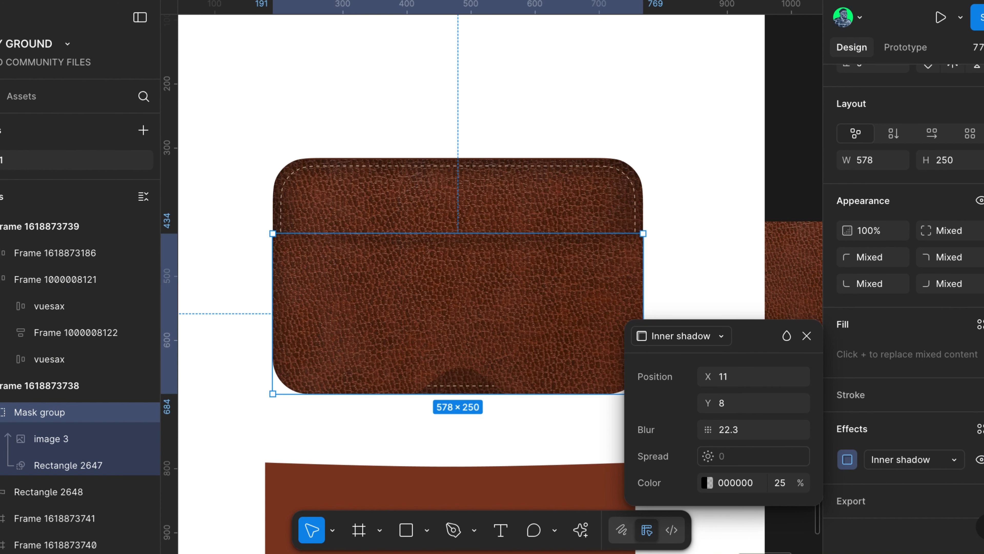
# Add a second inner shadow to the front pocket's mask group with X 67 and Y 35, and increase its blur
pyautogui.click(979, 428)
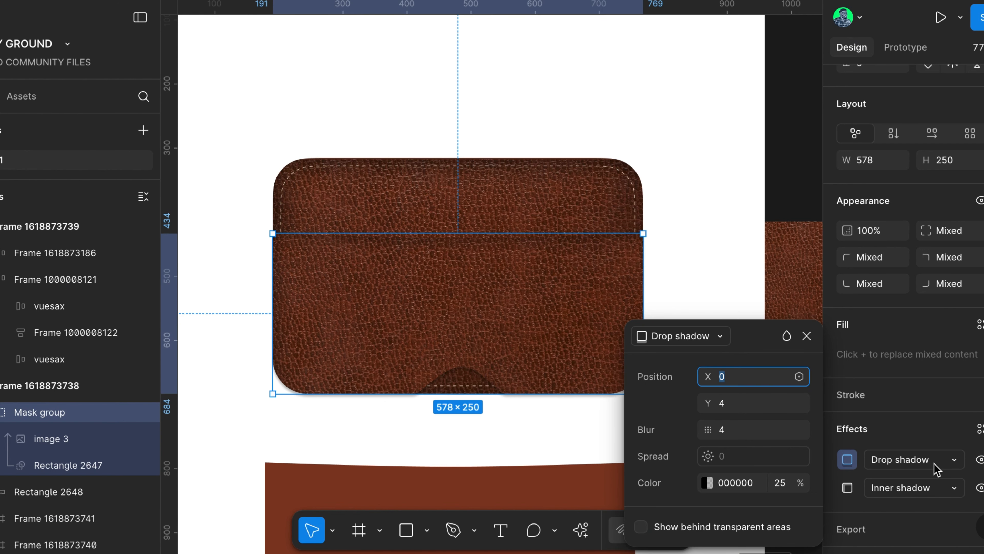
pyautogui.click(924, 459)
pyautogui.click(915, 442)
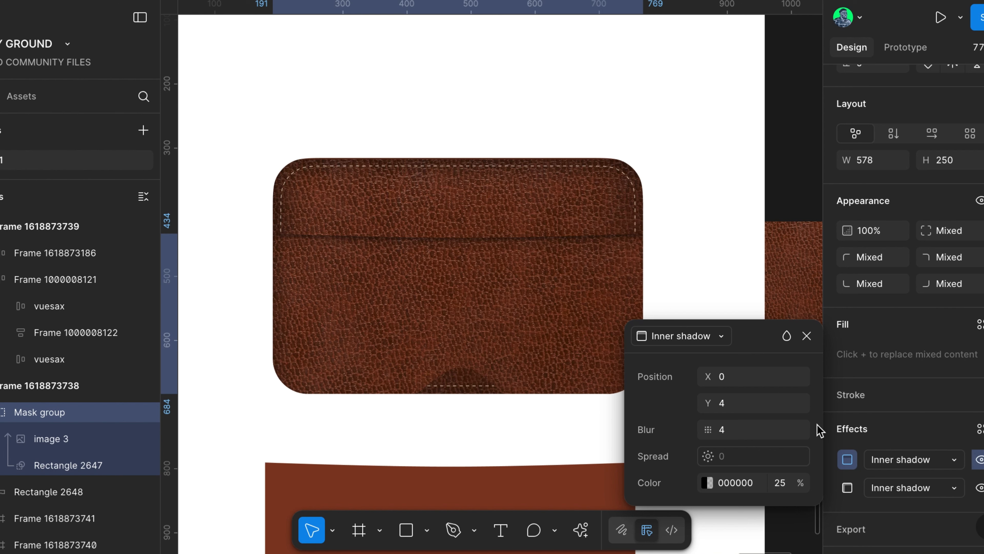
pyautogui.moveTo(707, 402); pyautogui.dragTo(815, 375)
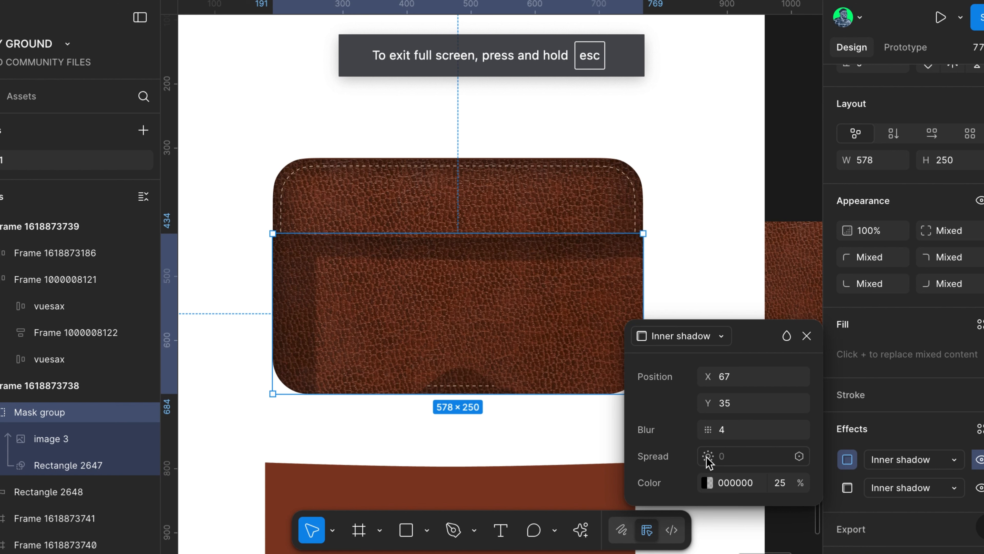
pyautogui.moveTo(707, 429); pyautogui.dragTo(696, 459)
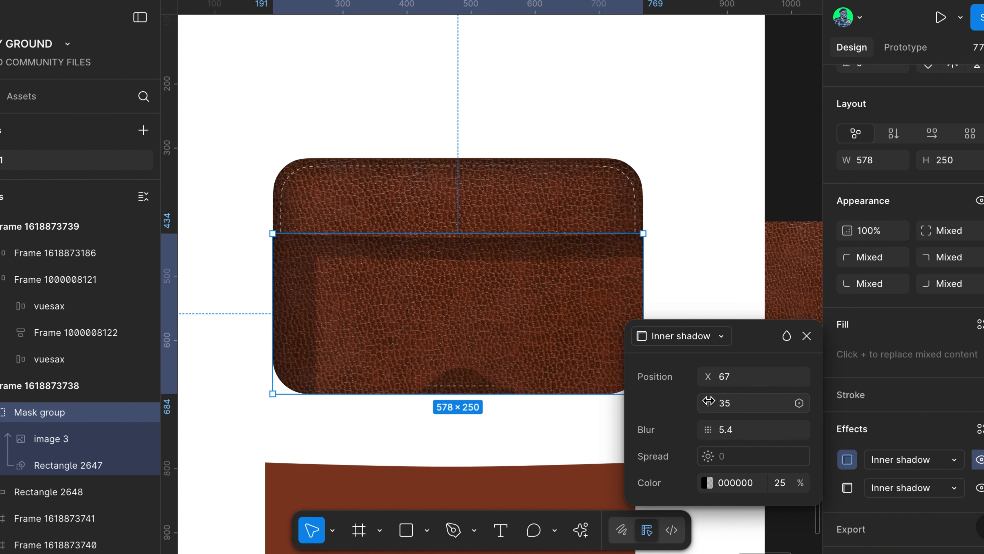
pyautogui.moveTo(707, 428); pyautogui.dragTo(760, 443)
# Make the third effect on the front pocket's mask group an inner shadow with X -16, Y 17 and blur 22.1
pyautogui.click(957, 463)
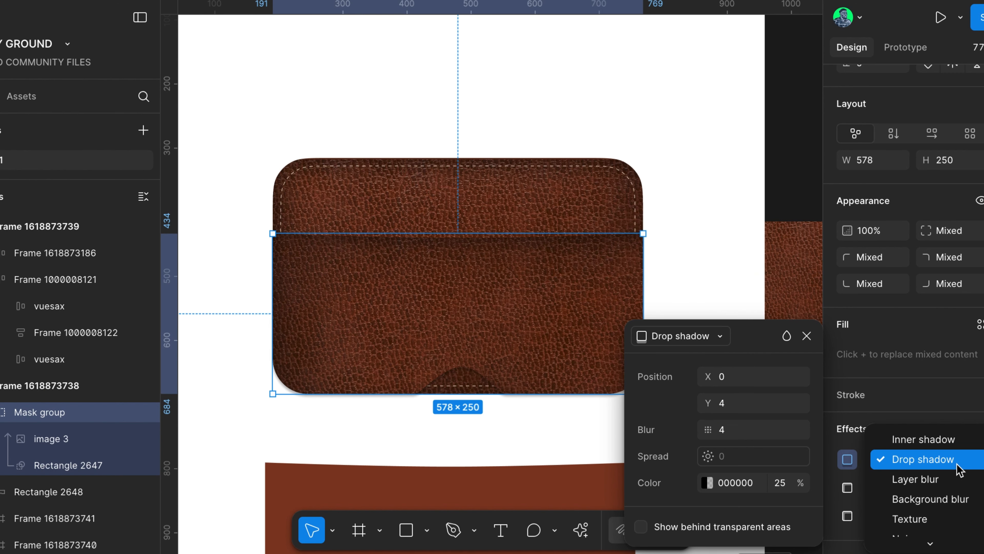
pyautogui.click(949, 442)
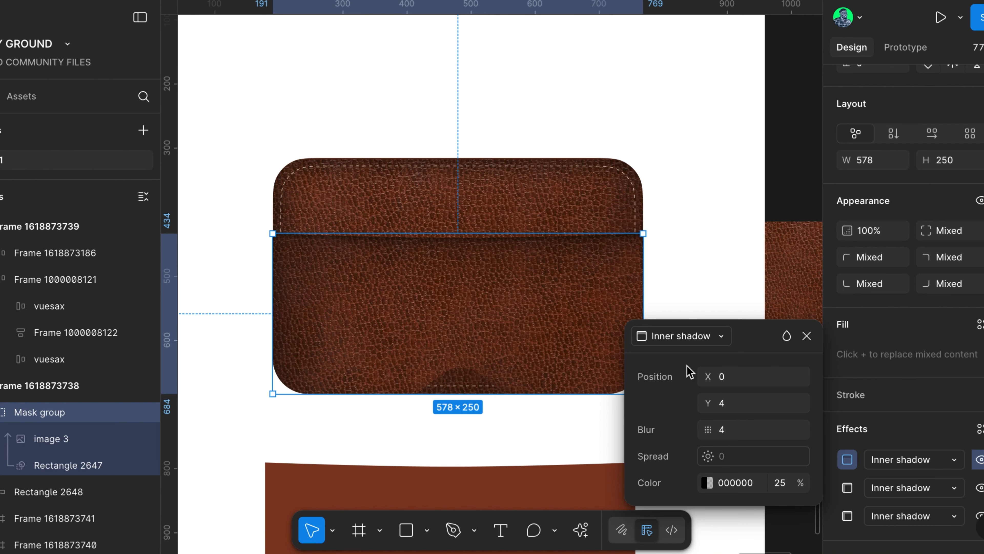
pyautogui.moveTo(707, 376); pyautogui.dragTo(674, 377)
pyautogui.moveTo(718, 402); pyautogui.dragTo(978, 428)
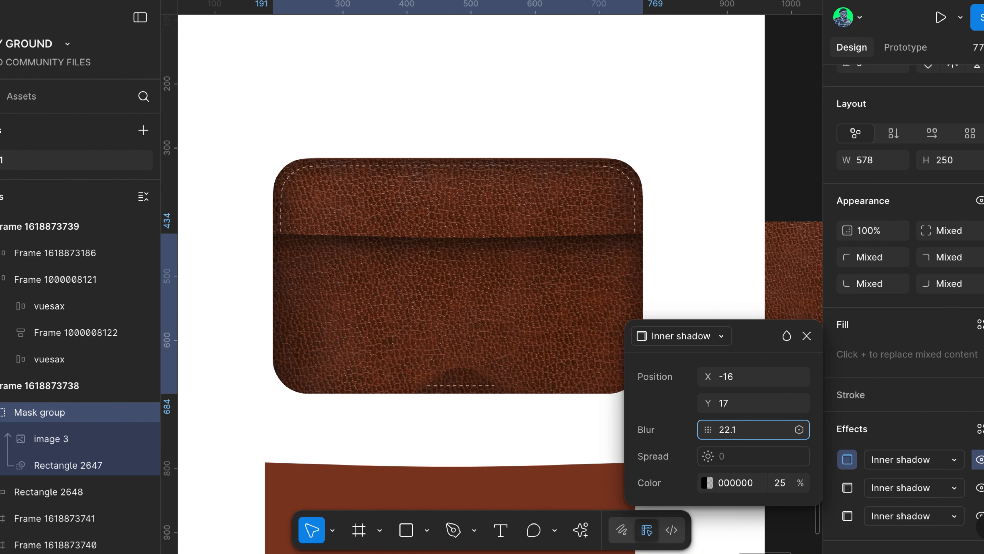
# Increase the blur of the front pocket mask group's third inner shadow to 33.9
pyautogui.moveTo(11, 438); pyautogui.dragTo(140, 448)
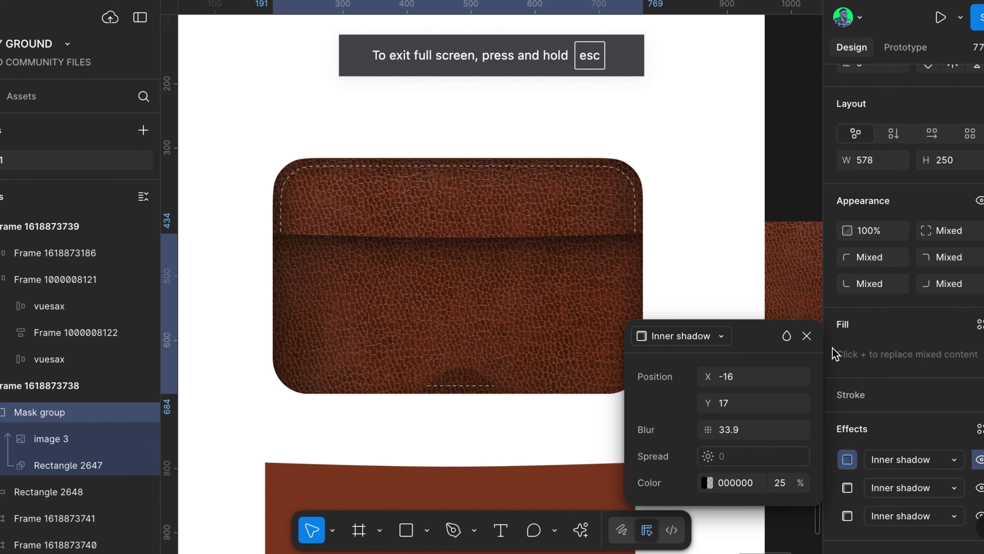
pyautogui.click(806, 336)
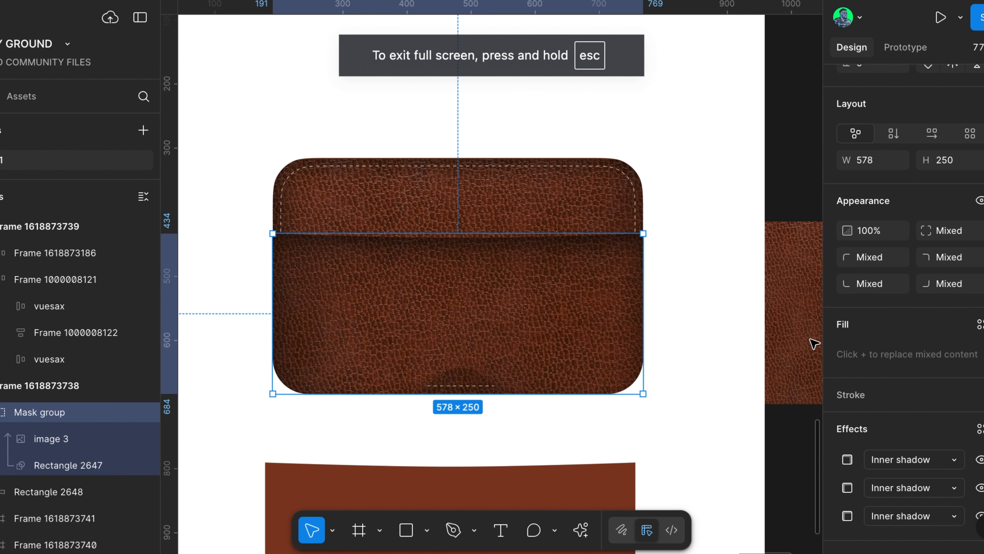
# Move the spare plain brown pocket shape up over the leather front pocket, aligning it exactly at X 191, Y 434
pyautogui.click(589, 492)
pyautogui.scroll(-3, 674, 380)
pyautogui.hscroll(-1, 671, 376)
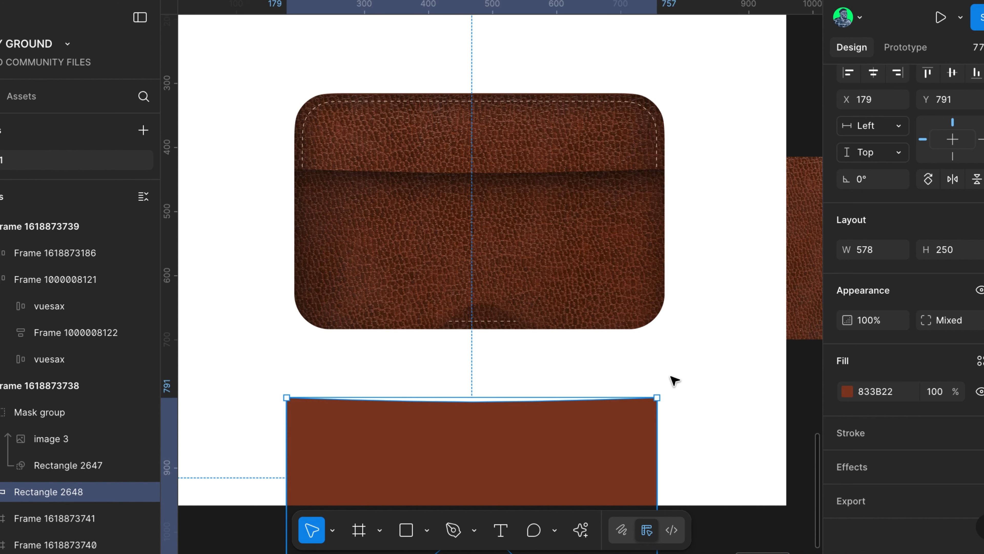
pyautogui.moveTo(489, 465); pyautogui.dragTo(511, 356)
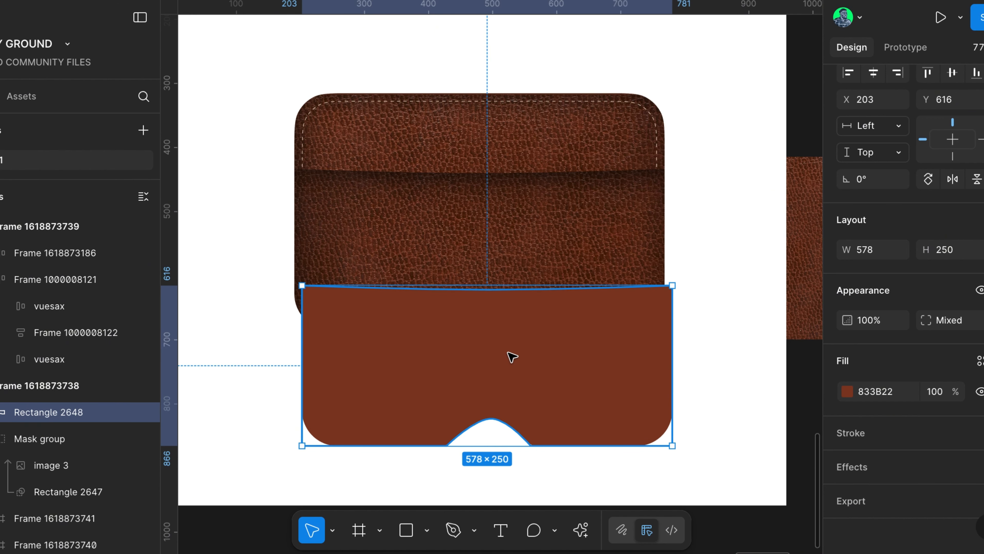
pyautogui.moveTo(587, 365); pyautogui.dragTo(585, 248)
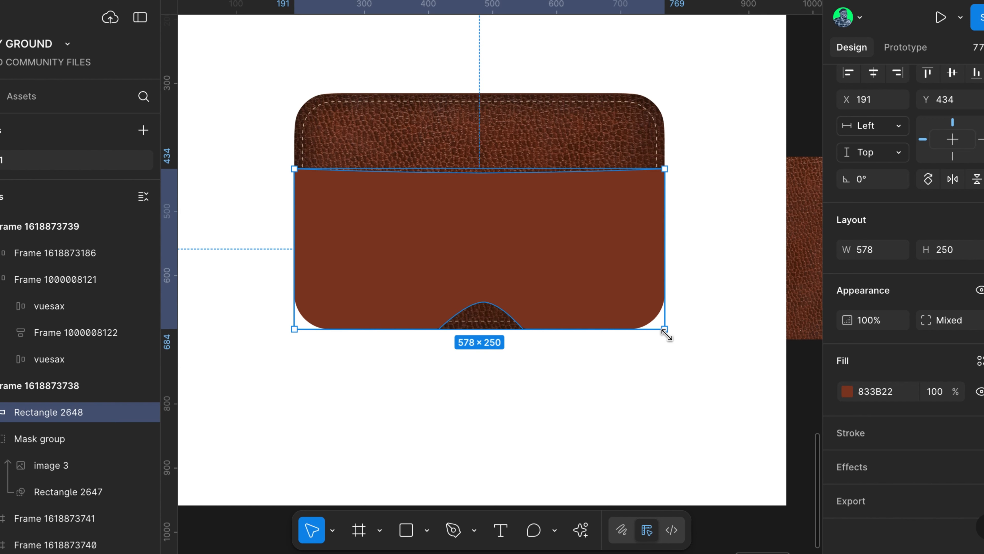
# Scale the brown pocket shape proportionally to 553 × 239.19 and place it at X 203, Y 439 inside the leather pocket
pyautogui.press('k')
pyautogui.moveTo(667, 323); pyautogui.dragTo(658, 318)
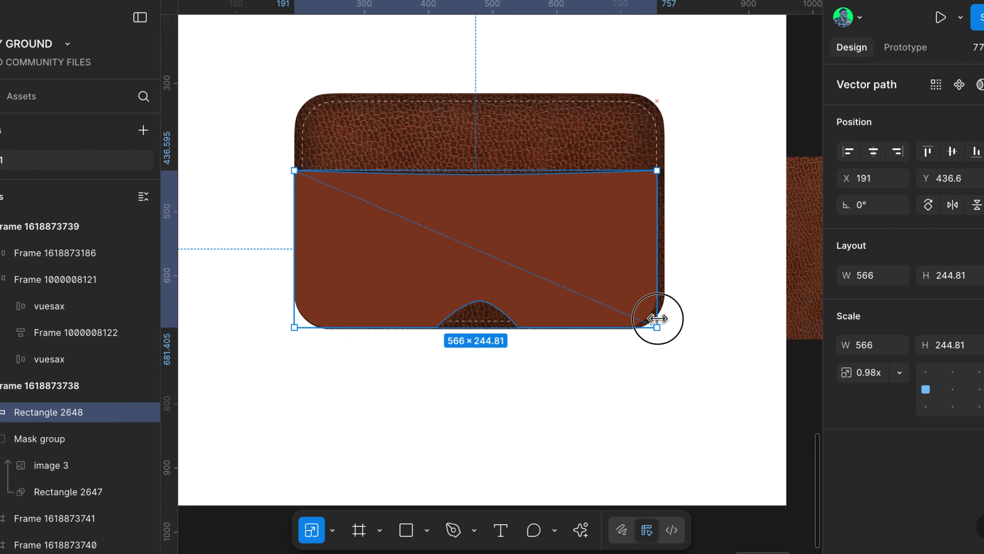
pyautogui.moveTo(650, 316)
pyautogui.mouseDown()
pyautogui.moveTo(643, 319)
pyautogui.moveTo(659, 329)
pyautogui.moveTo(644, 315)
pyautogui.mouseUp()
pyautogui.hotkey('ctrl', 'z')
pyautogui.moveTo(461, 237); pyautogui.dragTo(465, 244)
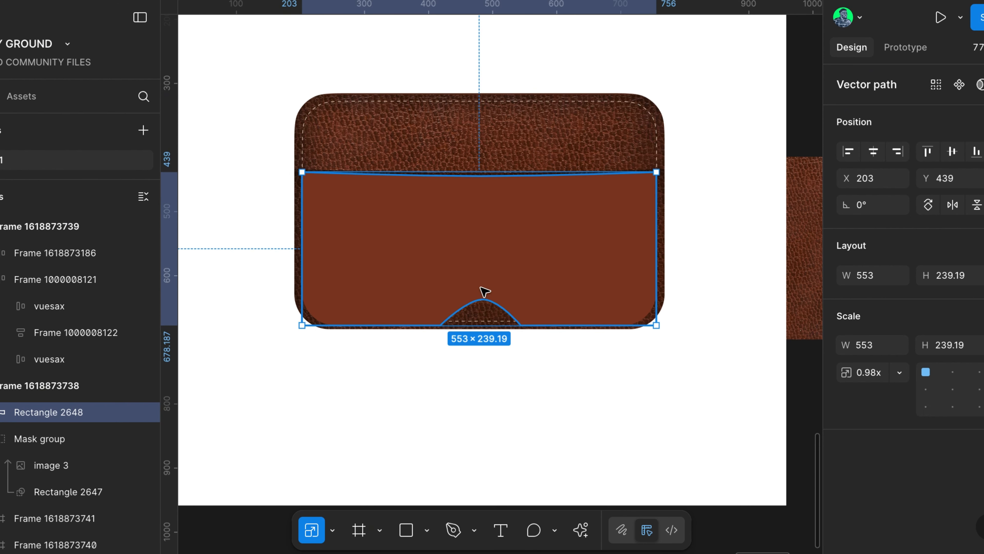
# Examine how the brown shape's side and bottom edges line up with the existing dashed stitching and the pocket edge
pyautogui.click(512, 364)
pyautogui.scroll(5, 661, 204)
pyautogui.scroll(2, 660, 202)
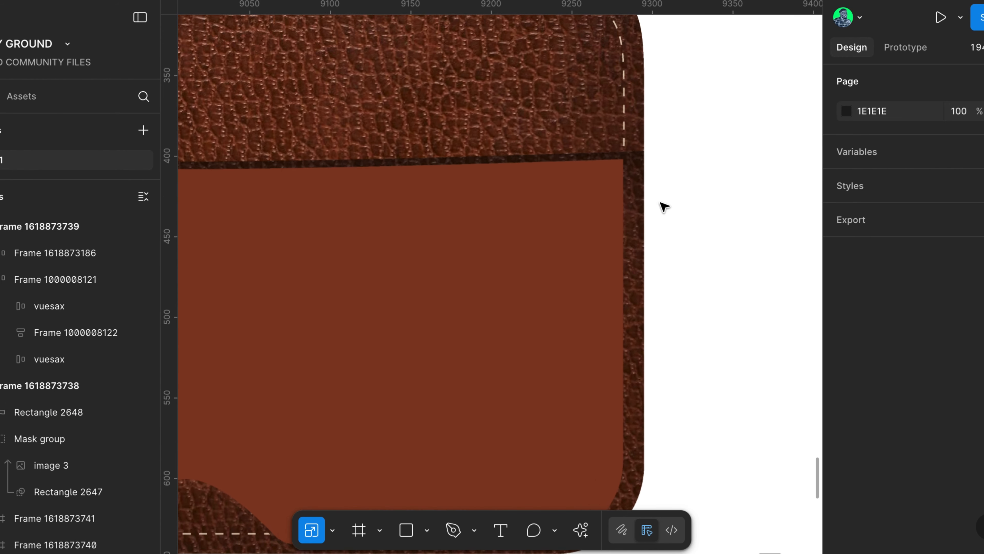
pyautogui.click(609, 237)
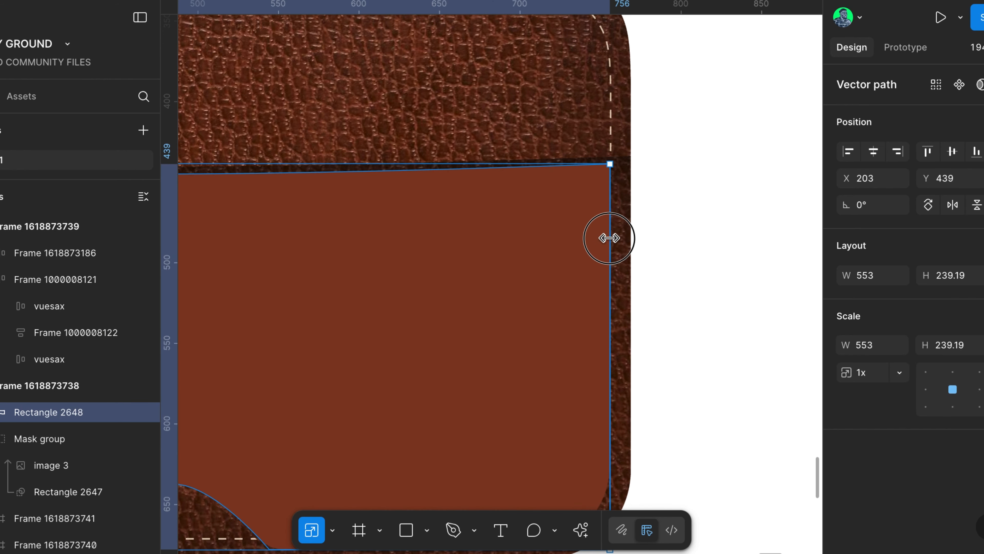
pyautogui.hscroll(-10, 610, 239)
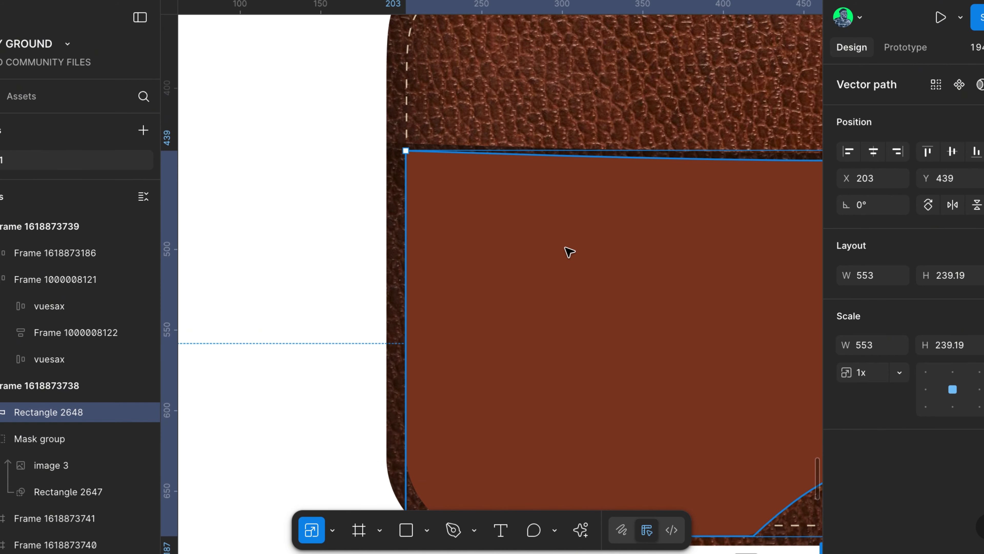
pyautogui.hscroll(6, 568, 252)
pyautogui.scroll(-2, 569, 252)
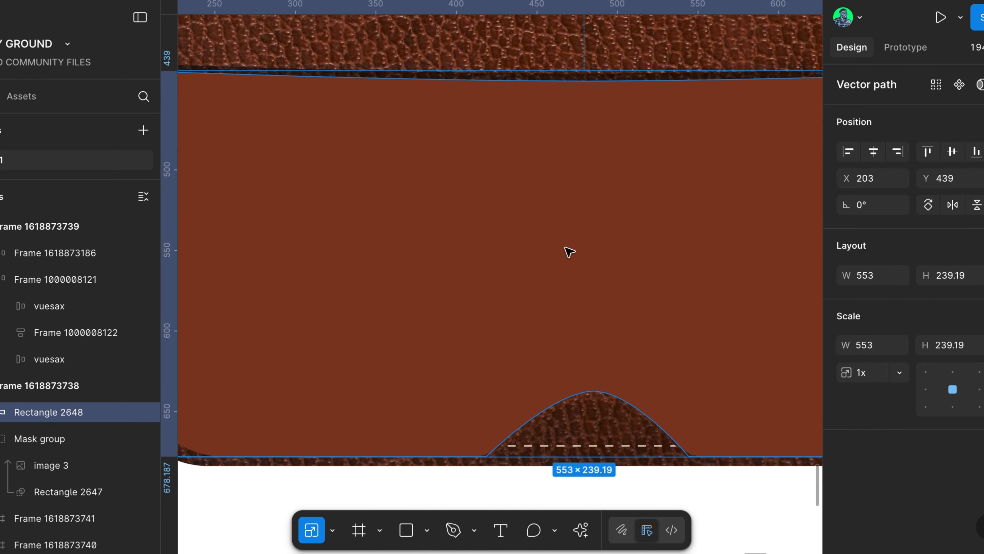
pyautogui.hscroll(2, 569, 252)
pyautogui.scroll(-1, 569, 252)
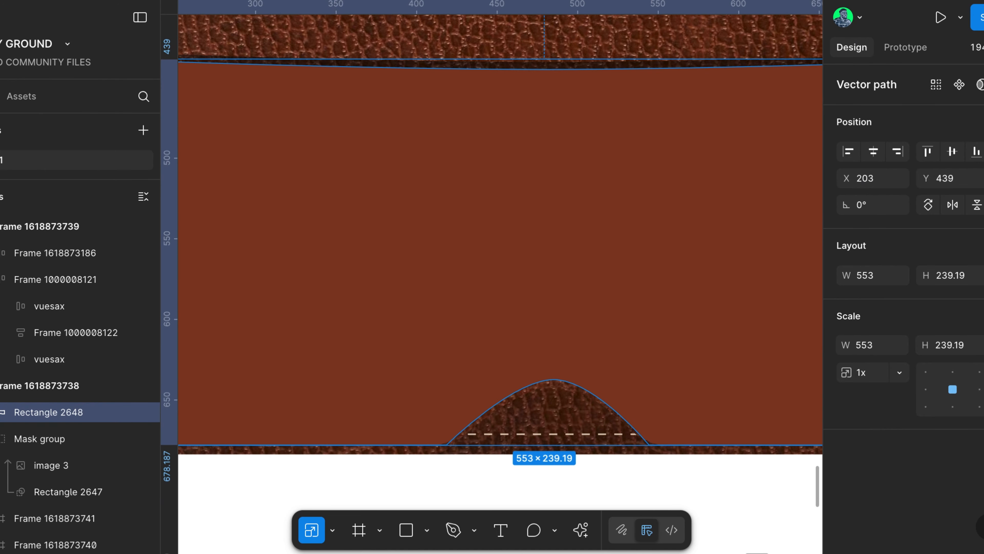
# Move the brown shape's bottom and top edges inward so its height is 224 and its Y position 448
pyautogui.press('v')
pyautogui.scroll(-3, 731, 345)
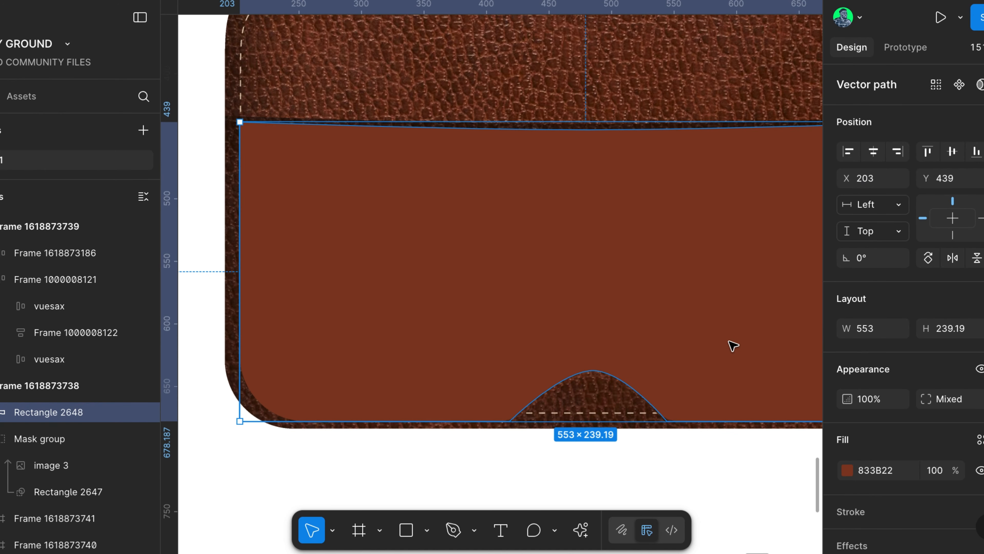
pyautogui.hscroll(1, 733, 345)
pyautogui.scroll(-3, 732, 345)
pyautogui.scroll(1, 731, 345)
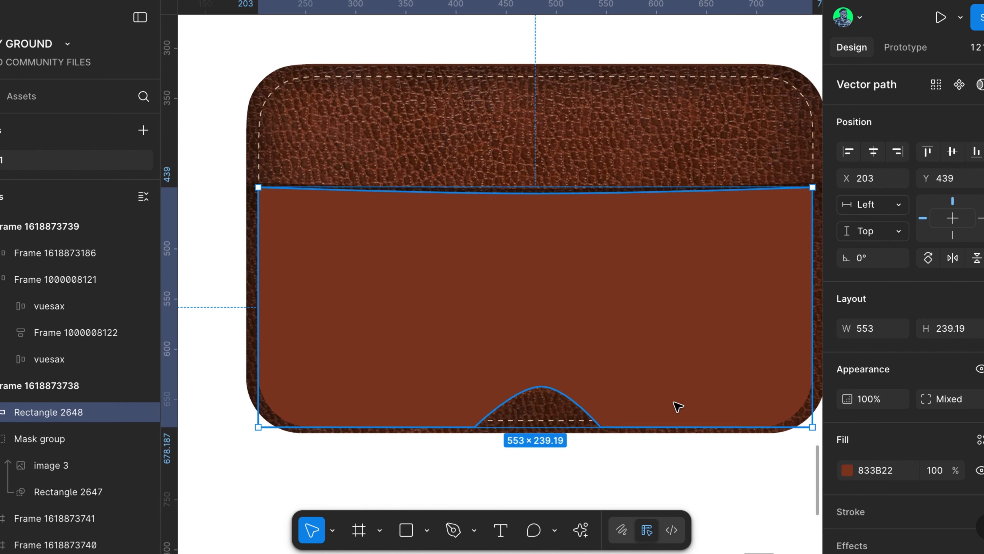
pyautogui.moveTo(573, 425); pyautogui.dragTo(573, 419)
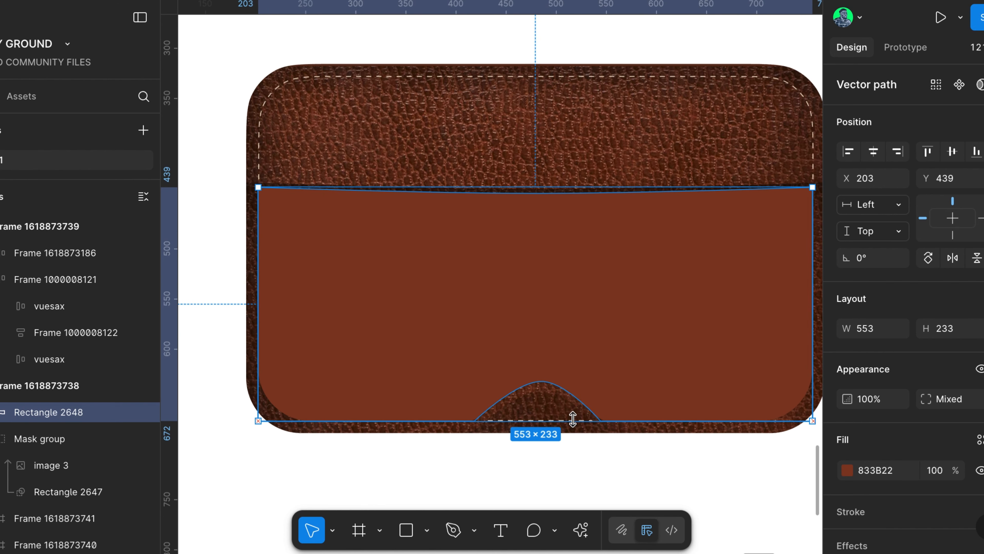
pyautogui.moveTo(576, 186); pyautogui.dragTo(576, 196)
pyautogui.hscroll(2, 576, 197)
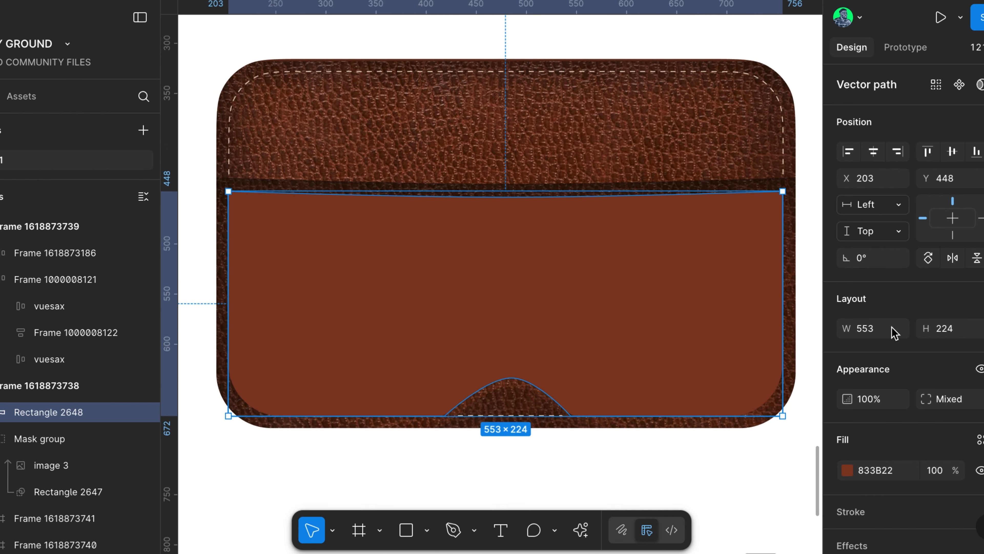
# Add a stroke to the brown pocket shape in the upper stitching's colour FDEDD6 at 80% opacity
pyautogui.scroll(-2, 973, 450)
pyautogui.scroll(-1, 852, 260)
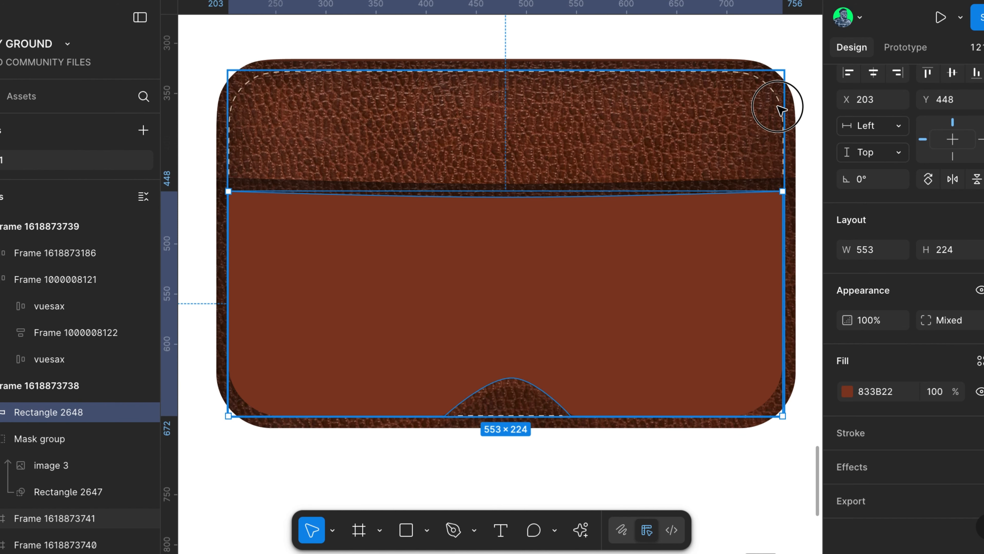
pyautogui.click(777, 105)
pyautogui.click(897, 368)
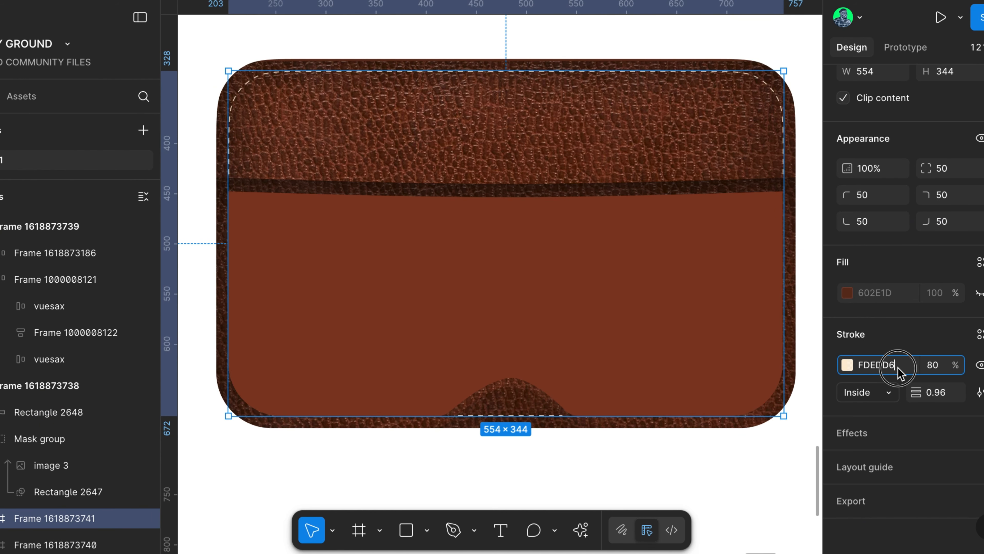
pyautogui.click(742, 224)
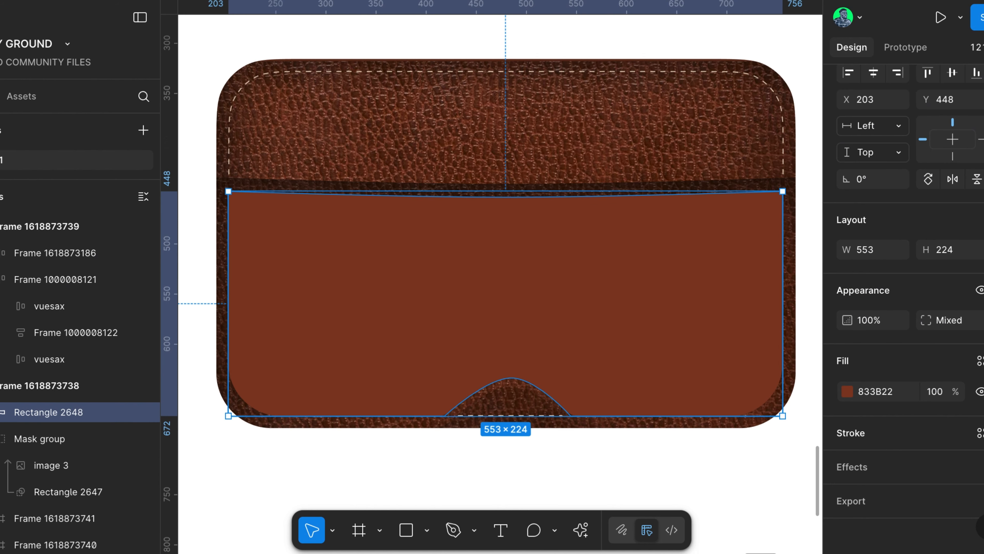
pyautogui.click(919, 456)
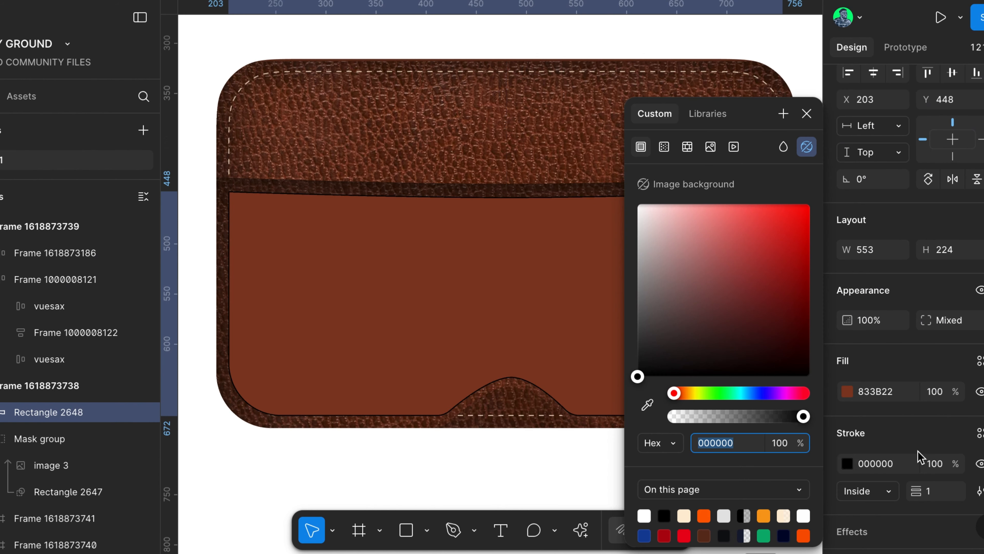
pyautogui.click(894, 470)
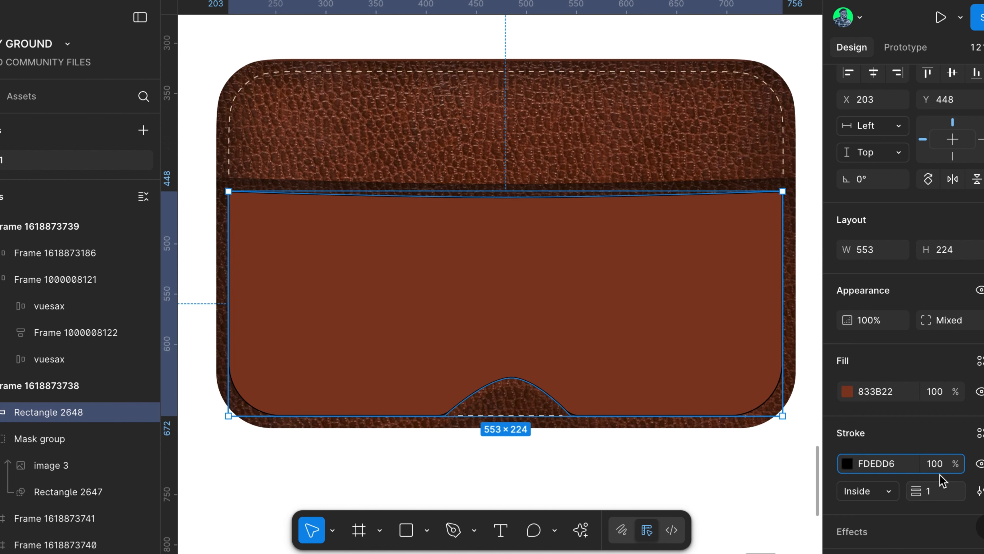
pyautogui.click(938, 467)
pyautogui.write('80')
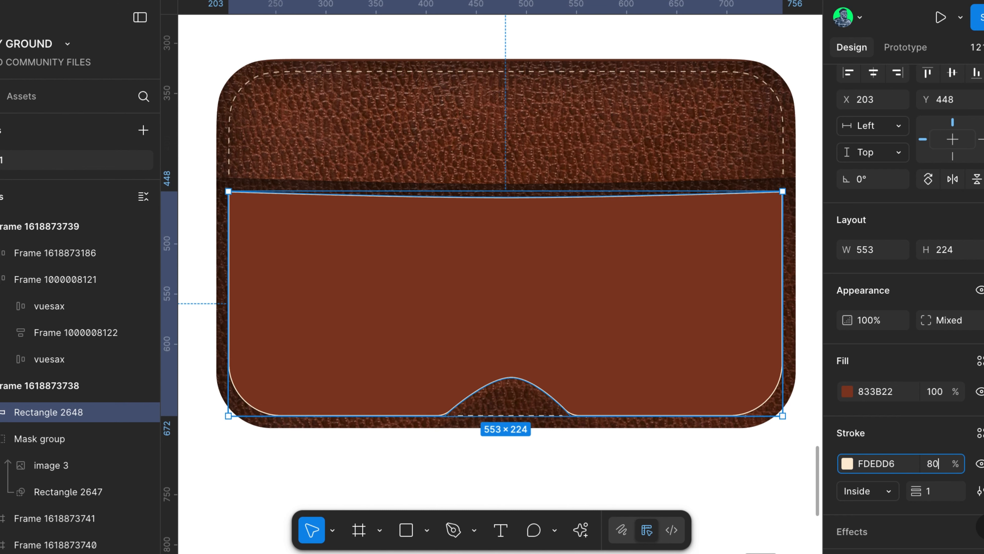
# Make the brown pocket shape's stroke dashed with a dash length of 5
pyautogui.click(980, 490)
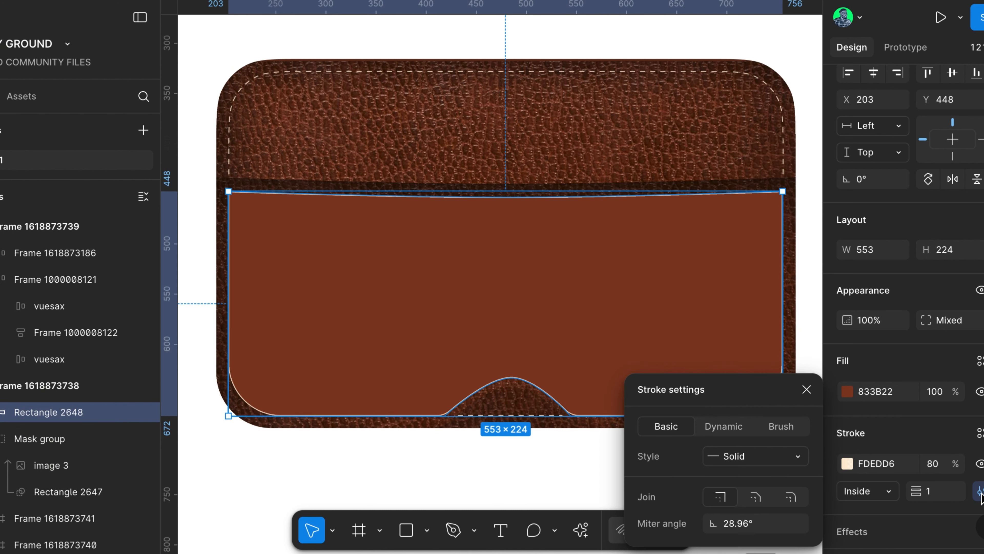
pyautogui.click(772, 459)
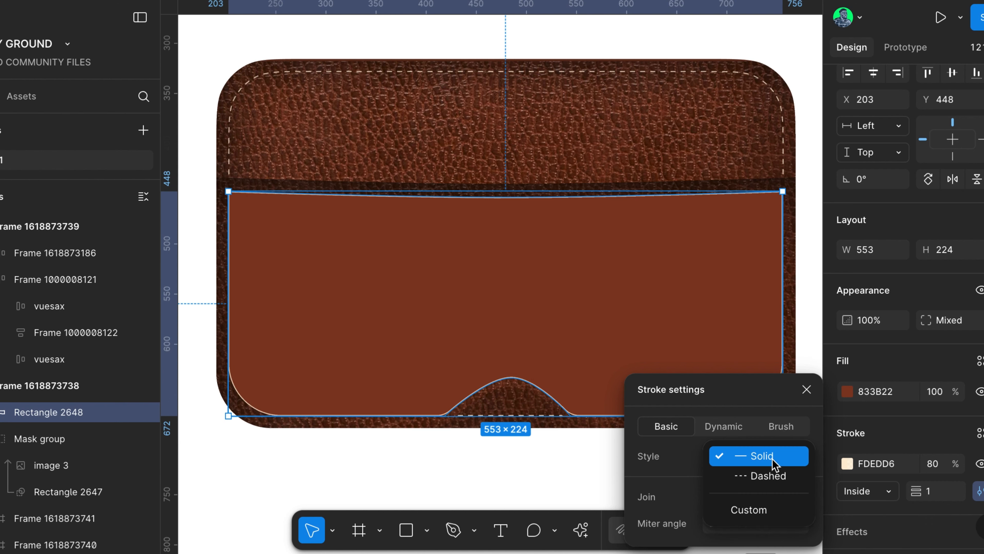
pyautogui.click(766, 484)
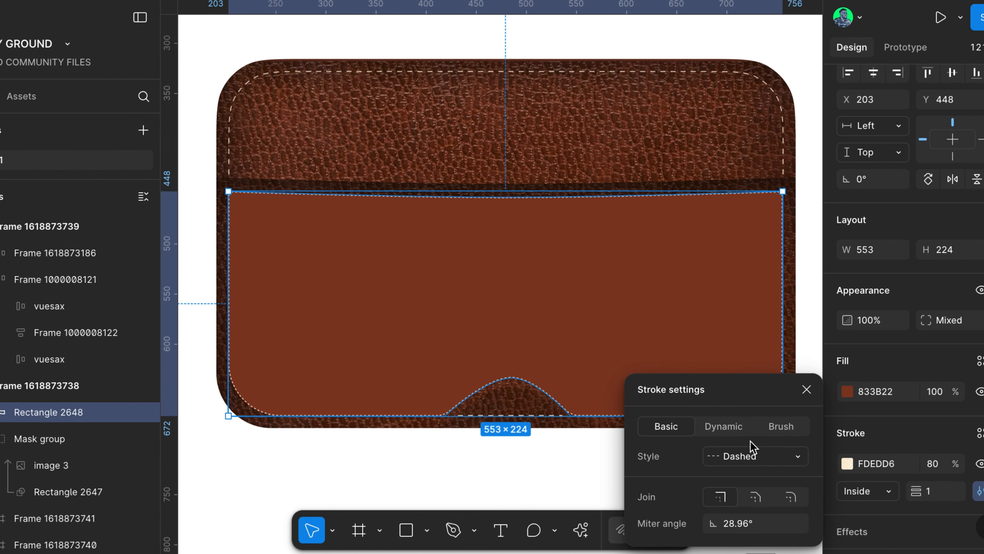
pyautogui.click(756, 398)
pyautogui.moveTo(759, 402)
pyautogui.mouseDown()
pyautogui.moveTo(755, 298)
pyautogui.moveTo(765, 285)
pyautogui.mouseUp()
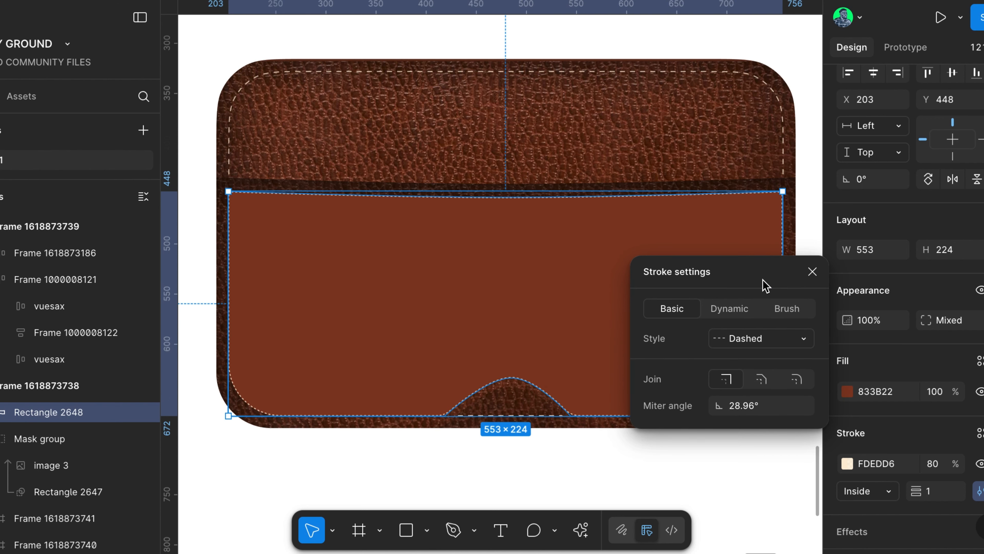
pyautogui.click(785, 340)
pyautogui.click(783, 340)
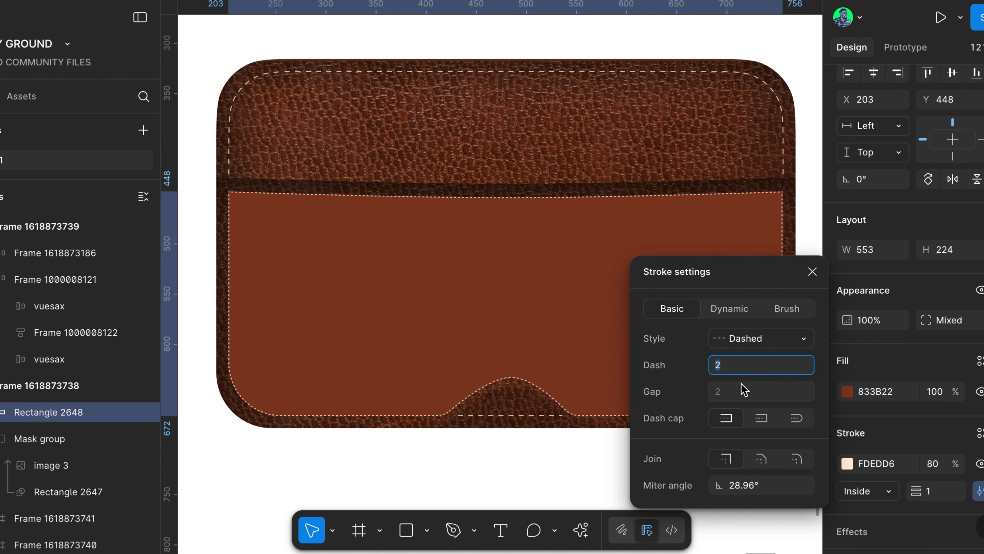
pyautogui.write('5')
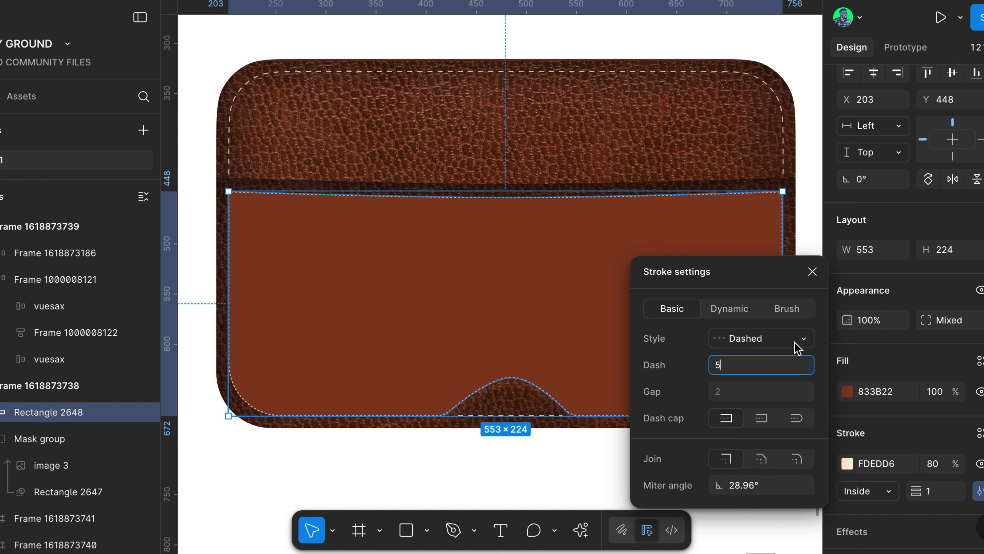
pyautogui.press('Return')
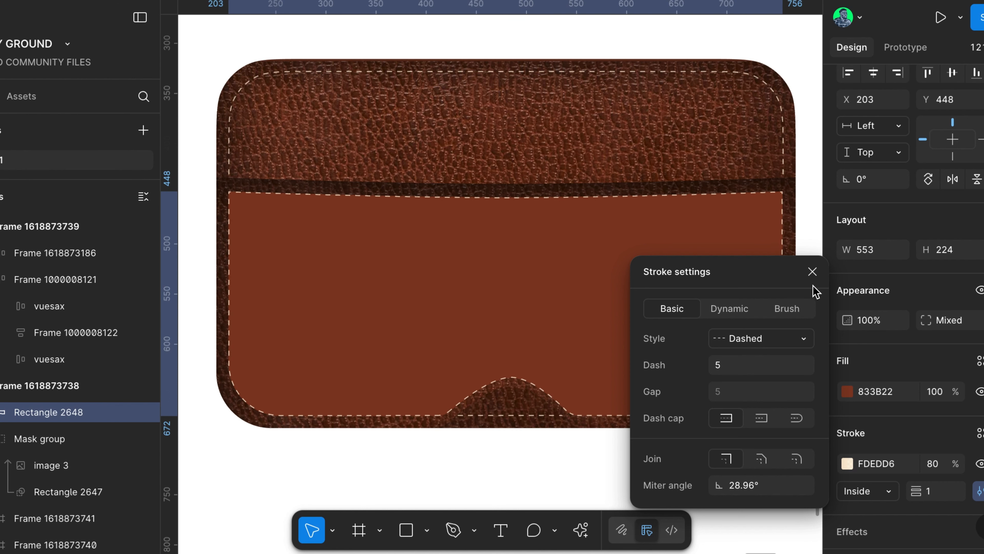
pyautogui.click(812, 272)
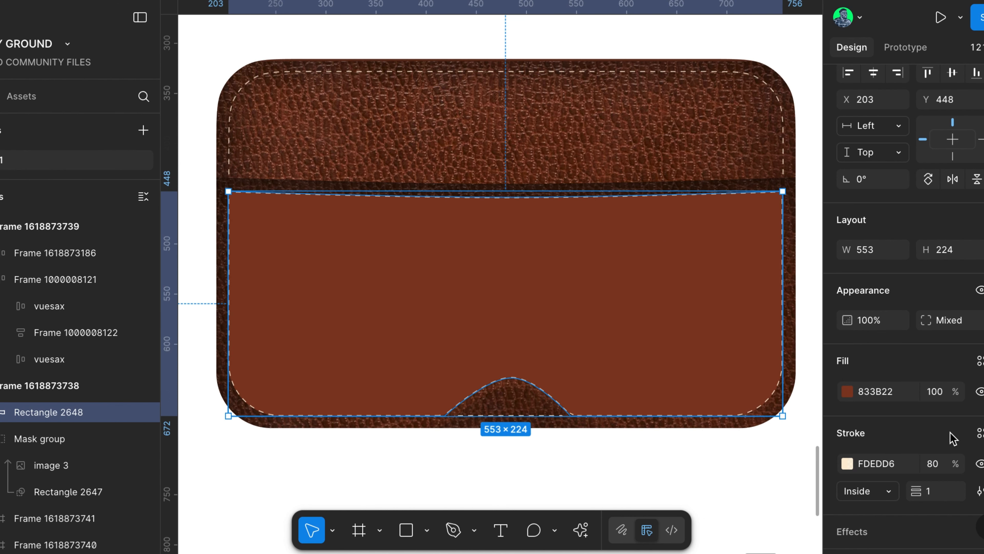
# Hide the brown shape's fill and lower its dashed stroke's opacity to 60%
pyautogui.click(979, 392)
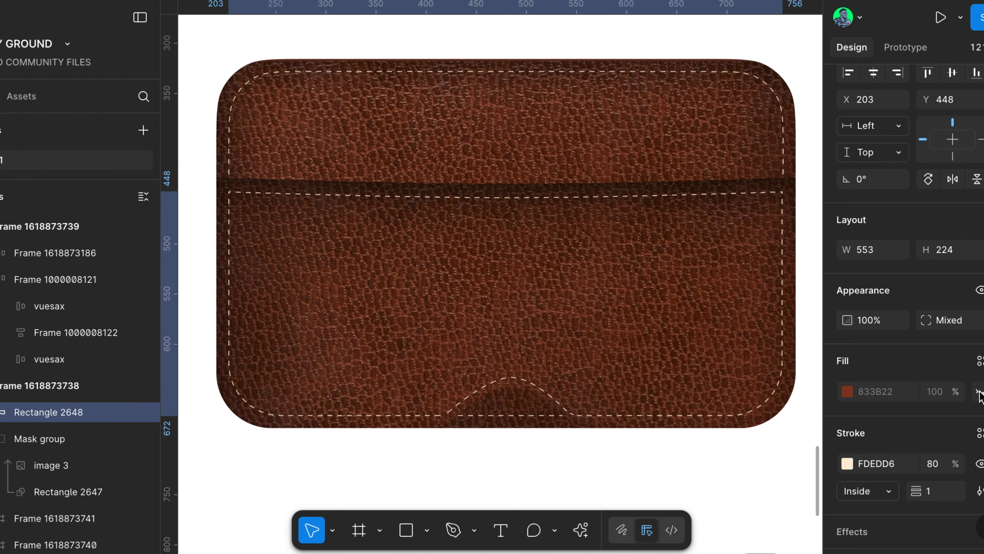
pyautogui.click(933, 464)
pyautogui.write('60')
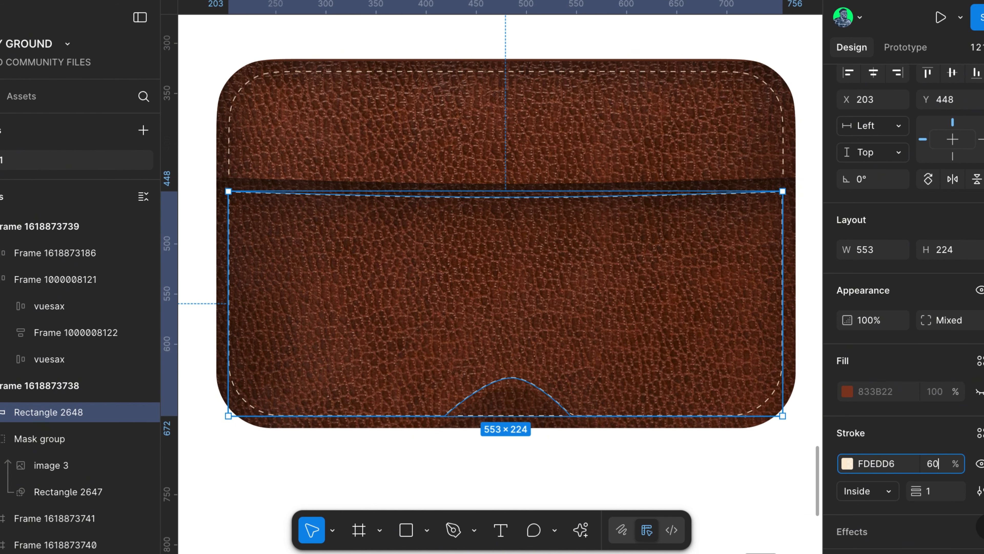
pyautogui.press('Return')
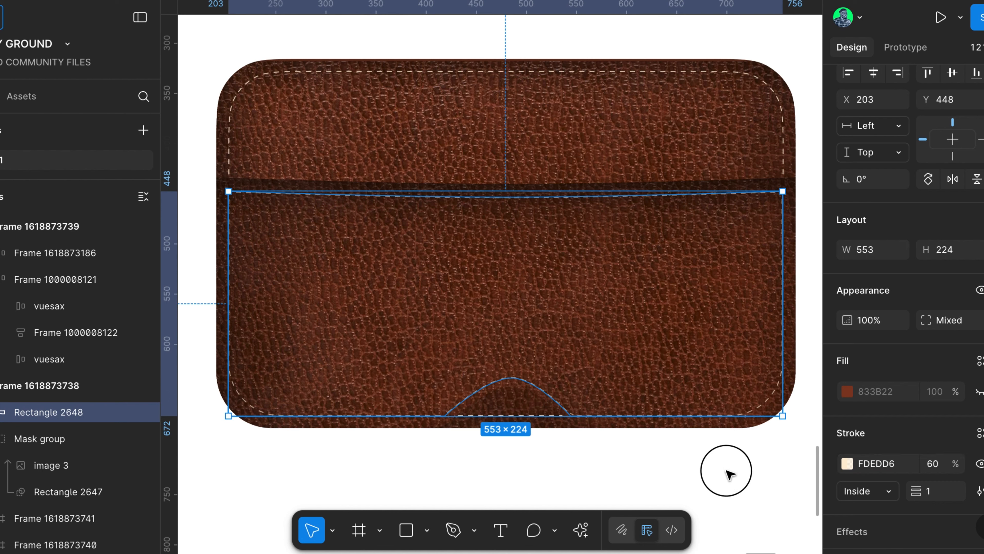
pyautogui.click(730, 474)
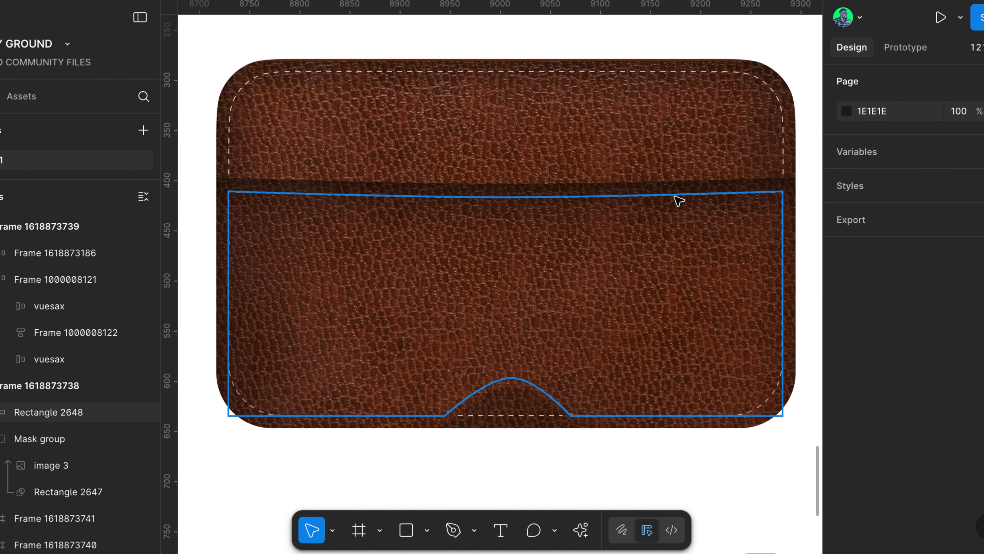
# Add a drop shadow to the lower pocket's dashed stitching with X offset 3 and Y offset 10
pyautogui.click(677, 199)
pyautogui.scroll(-3, 950, 378)
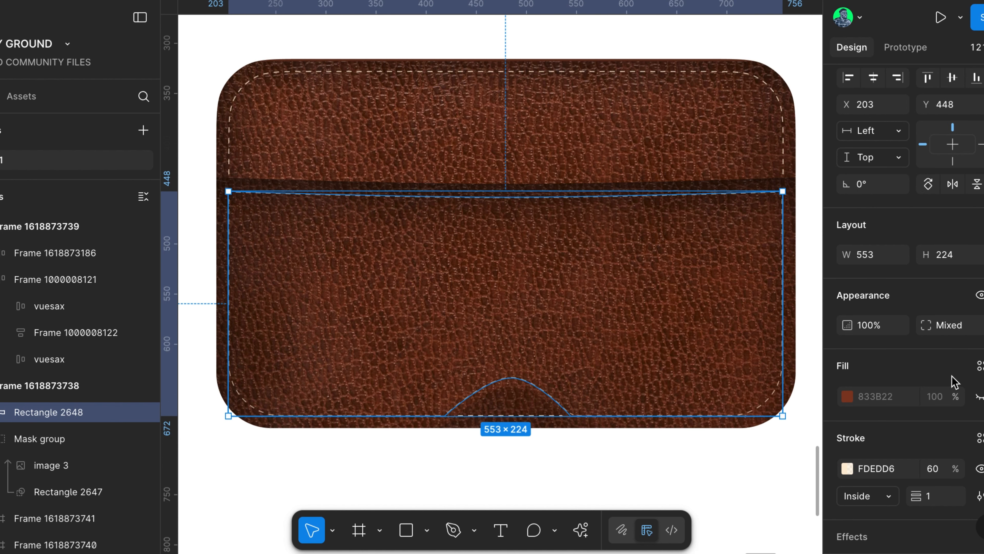
pyautogui.scroll(-2, 903, 291)
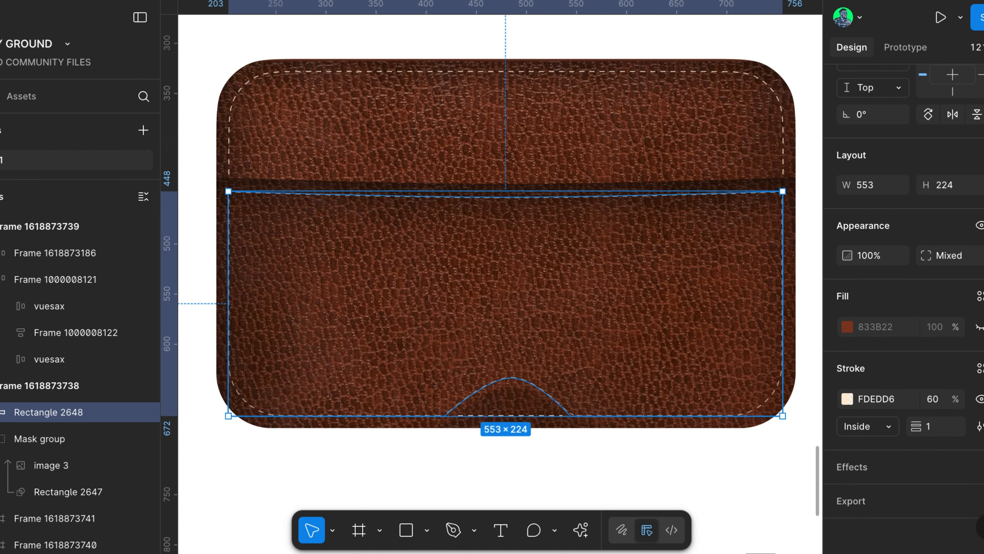
pyautogui.click(919, 467)
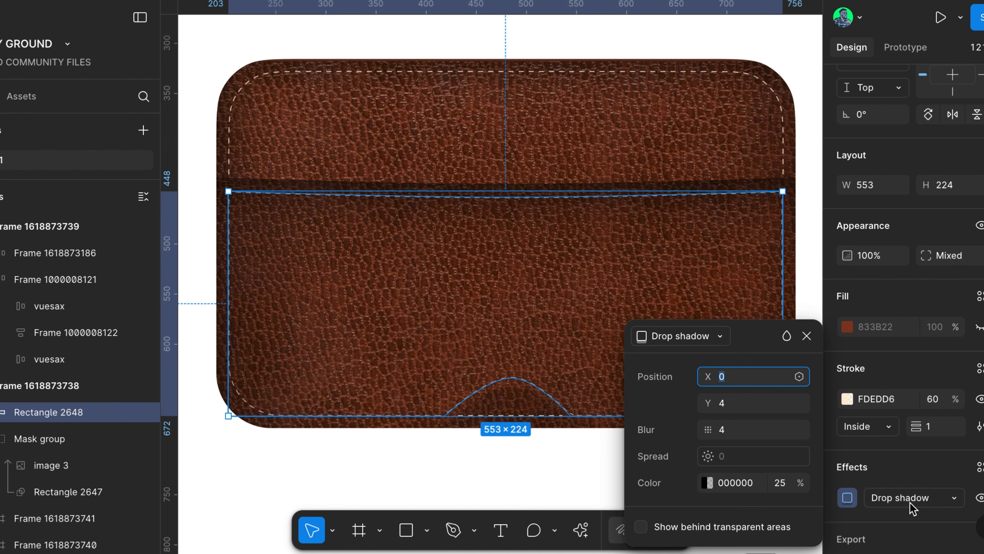
pyautogui.moveTo(708, 402); pyautogui.dragTo(715, 402)
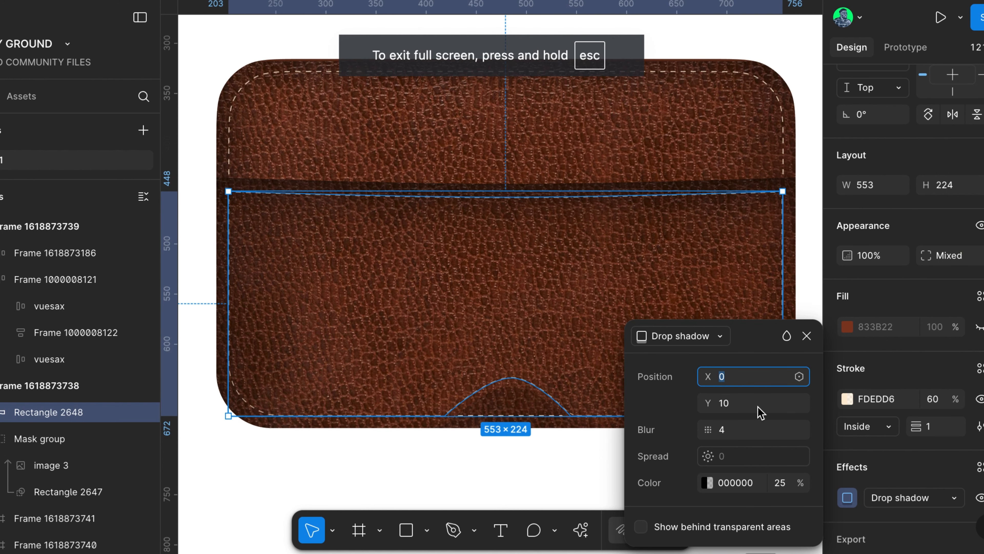
pyautogui.moveTo(707, 374); pyautogui.dragTo(714, 373)
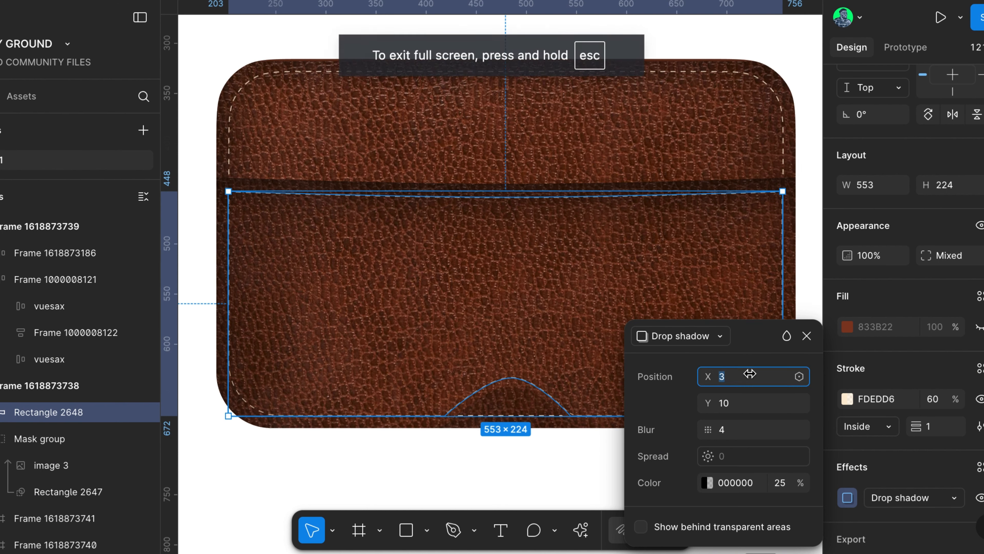
pyautogui.click(807, 336)
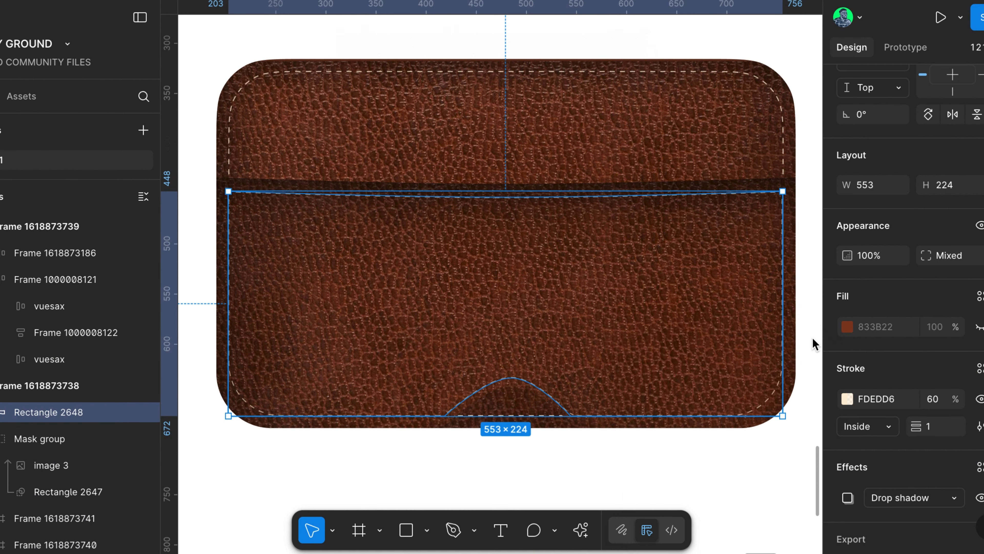
pyautogui.click(783, 446)
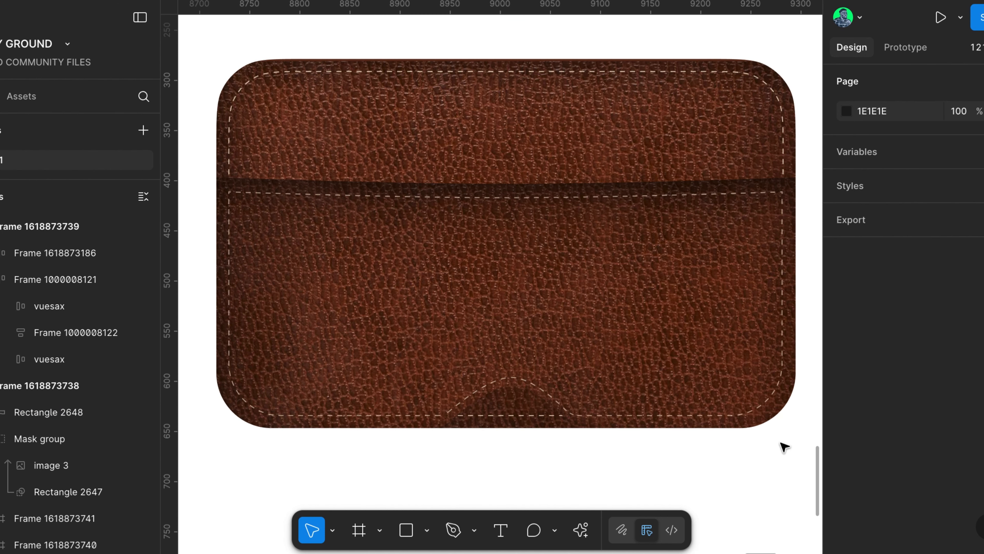
pyautogui.click(785, 182)
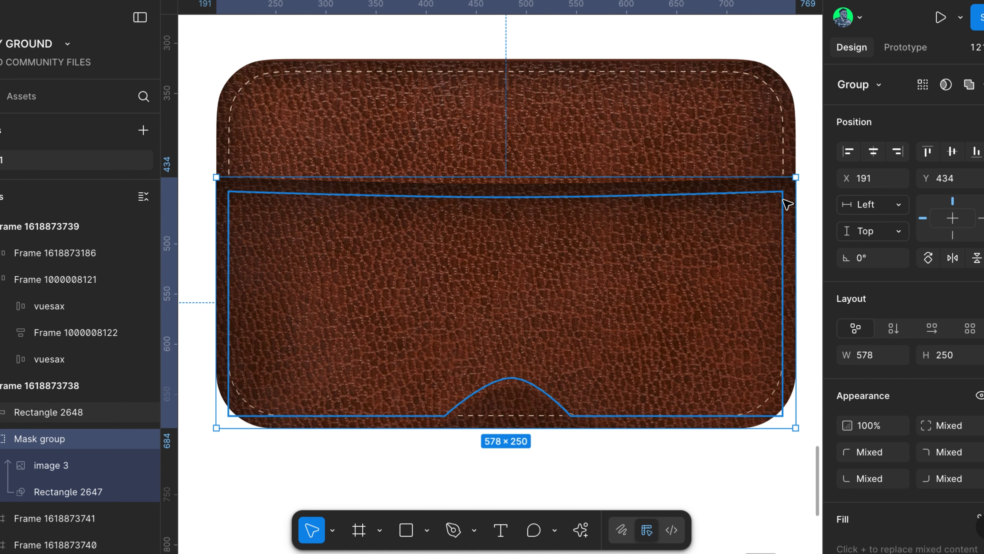
pyautogui.hscroll(2, 787, 205)
pyautogui.scroll(-1, 787, 206)
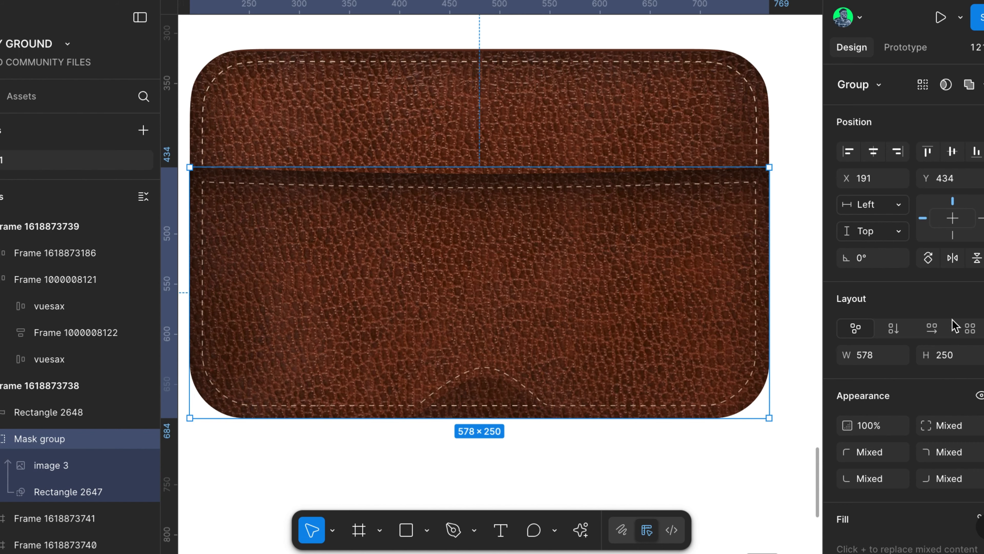
pyautogui.scroll(3, 762, 181)
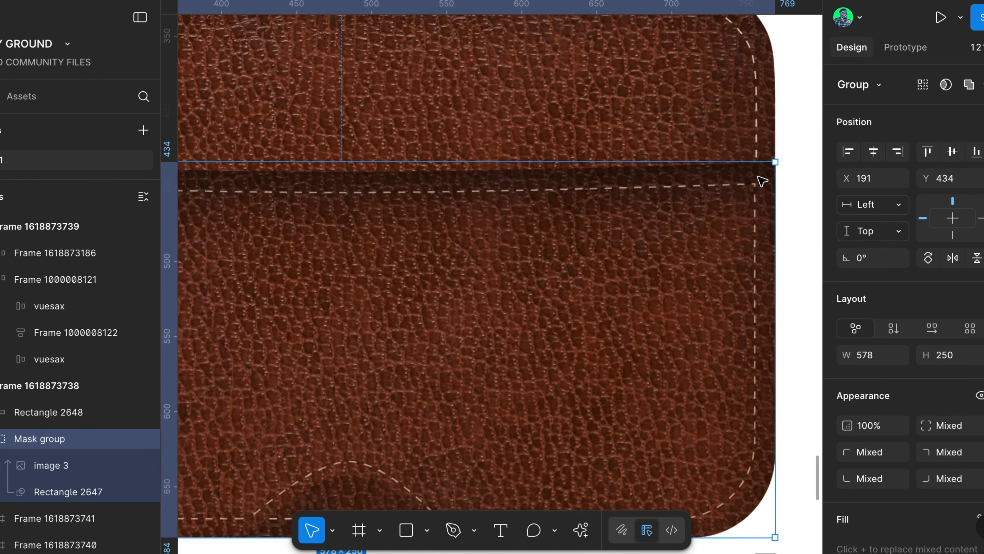
pyautogui.scroll(2, 758, 176)
pyautogui.hscroll(4, 759, 178)
pyautogui.scroll(1, 759, 178)
pyautogui.scroll(2, 677, 221)
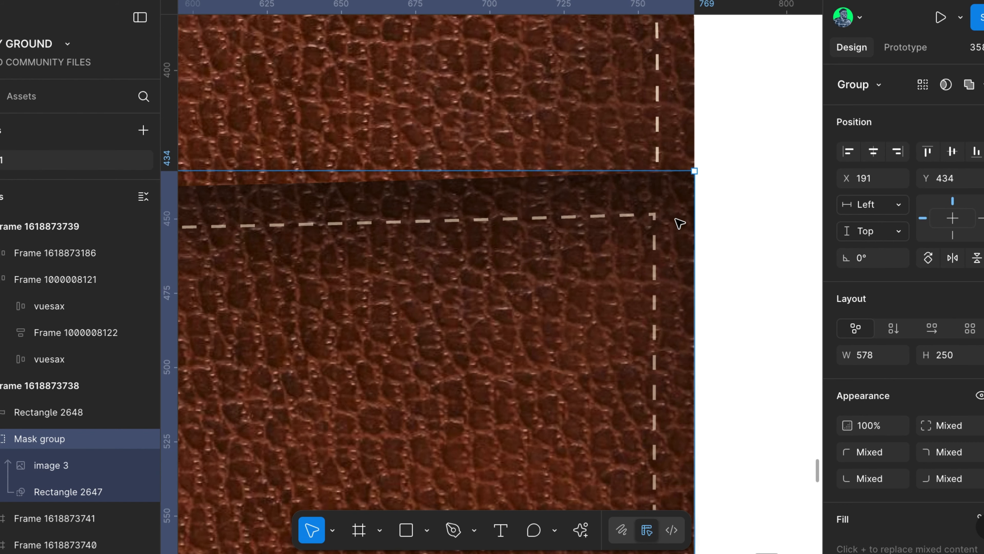
pyautogui.doubleClick(674, 194)
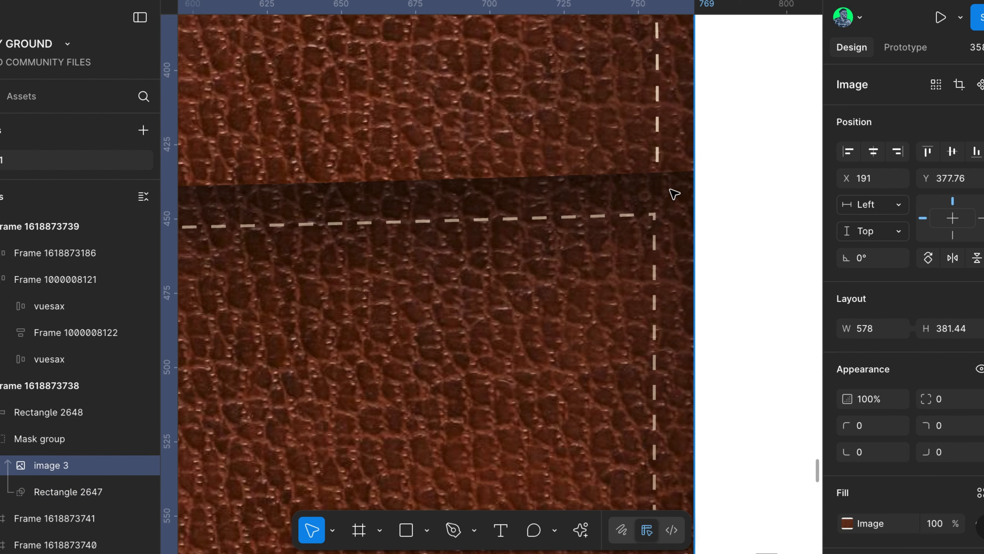
pyautogui.doubleClick(655, 187)
pyautogui.click(655, 188)
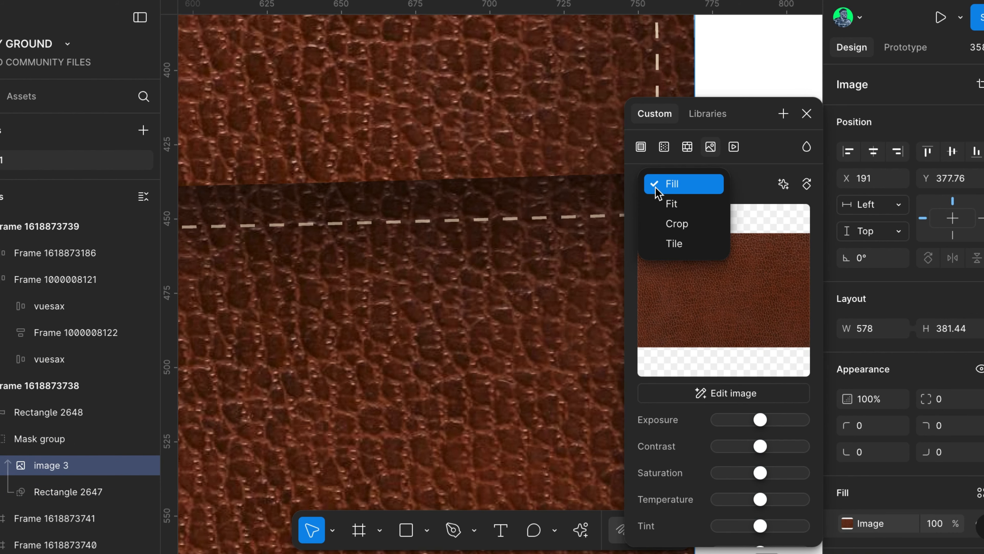
pyautogui.click(806, 114)
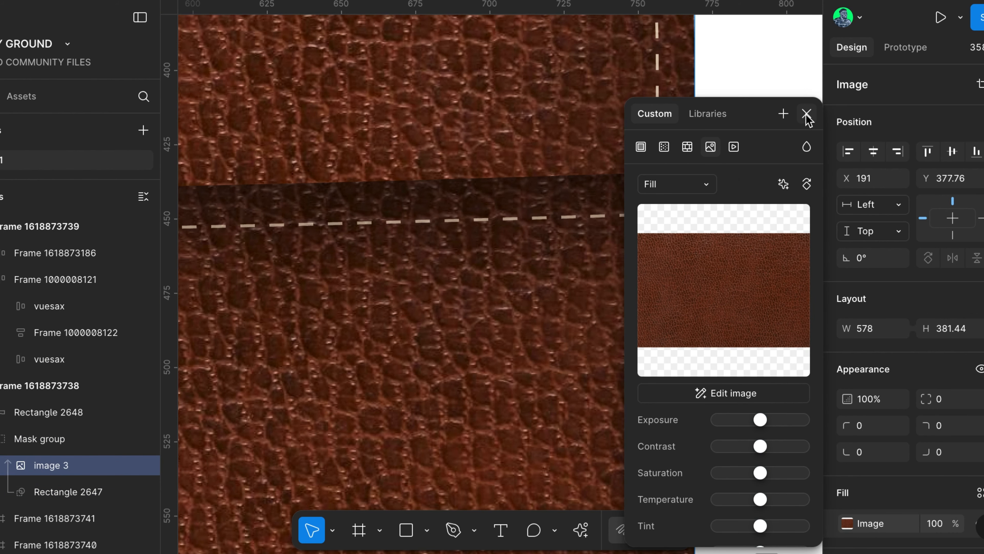
pyautogui.click(807, 114)
pyautogui.click(787, 109)
pyautogui.scroll(-3, 788, 111)
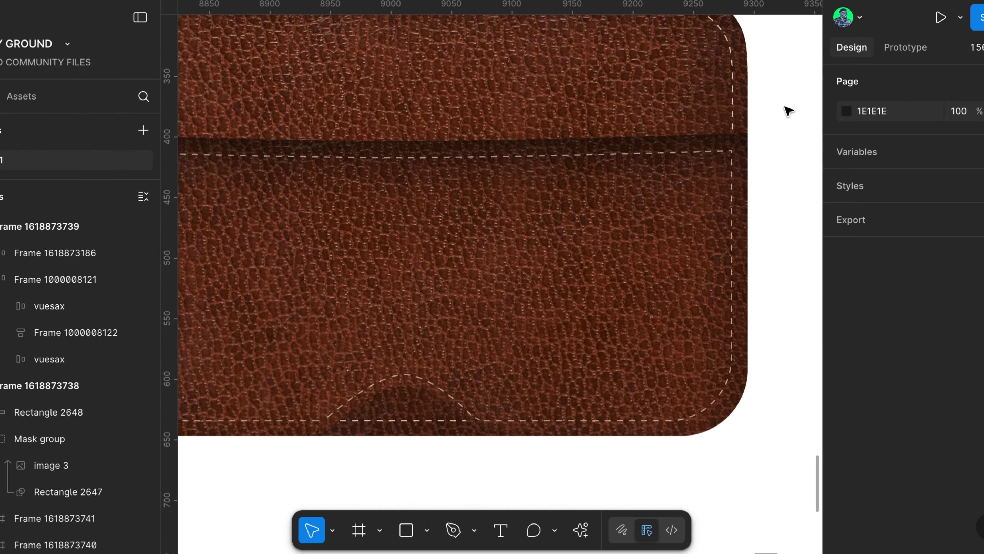
pyautogui.scroll(-2, 788, 112)
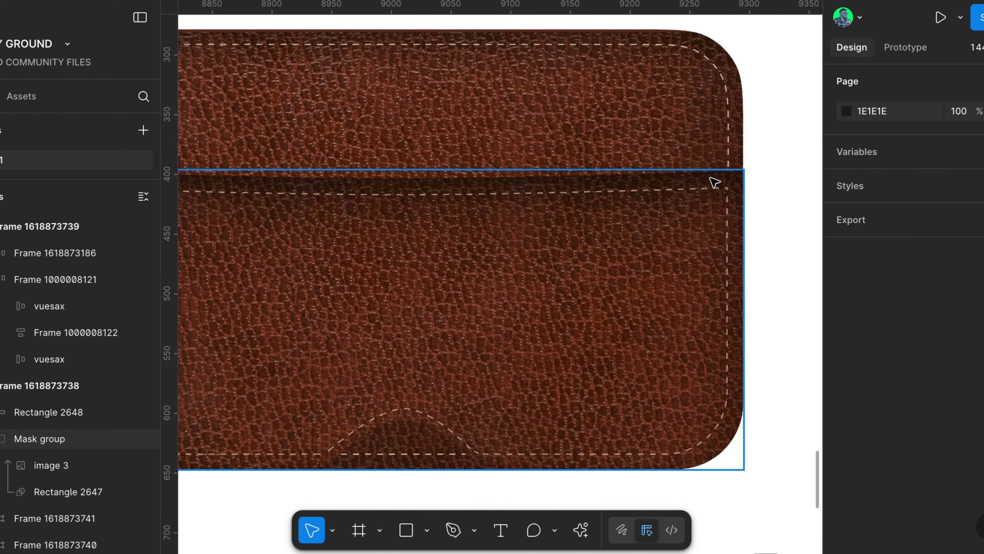
pyautogui.doubleClick(715, 182)
pyautogui.click(774, 173)
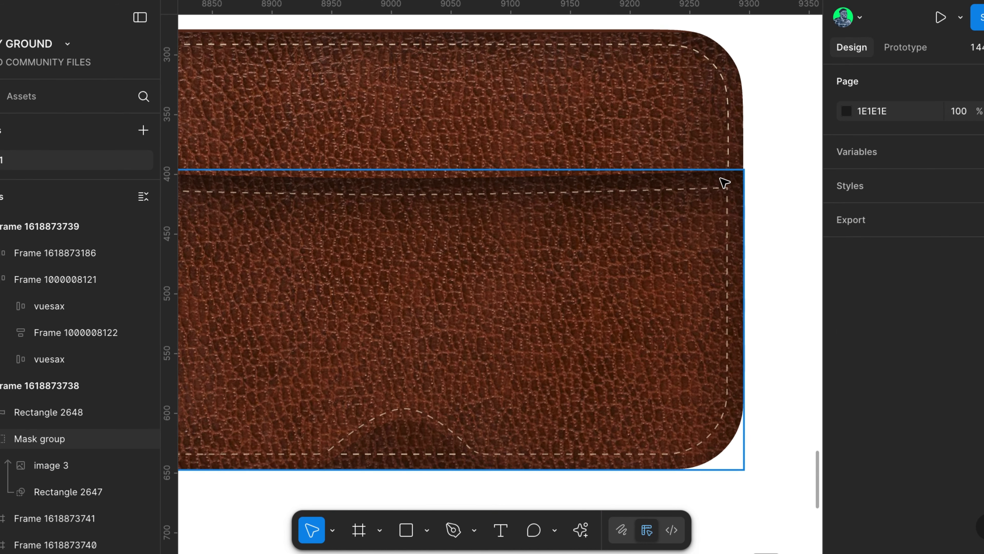
# Try setting the pocket mask group's top-right corner radius to 100
pyautogui.click(718, 179)
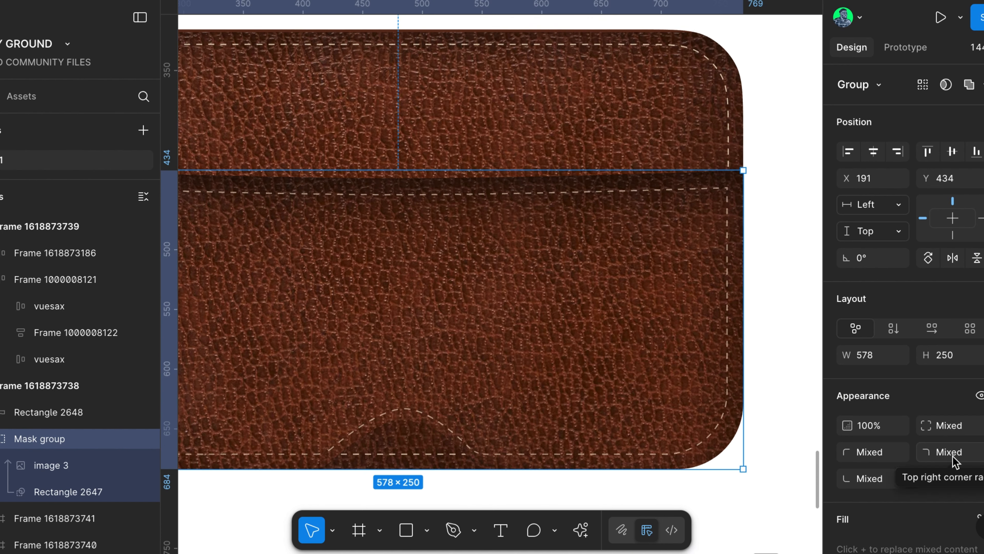
pyautogui.moveTo(929, 453); pyautogui.dragTo(902, 452)
pyautogui.click(964, 451)
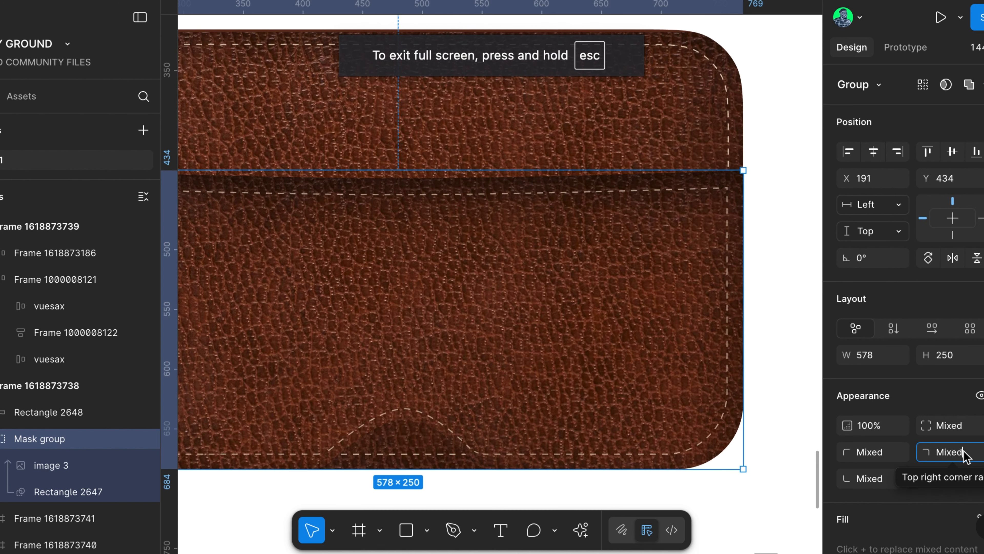
pyautogui.doubleClick(964, 452)
pyautogui.write('100')
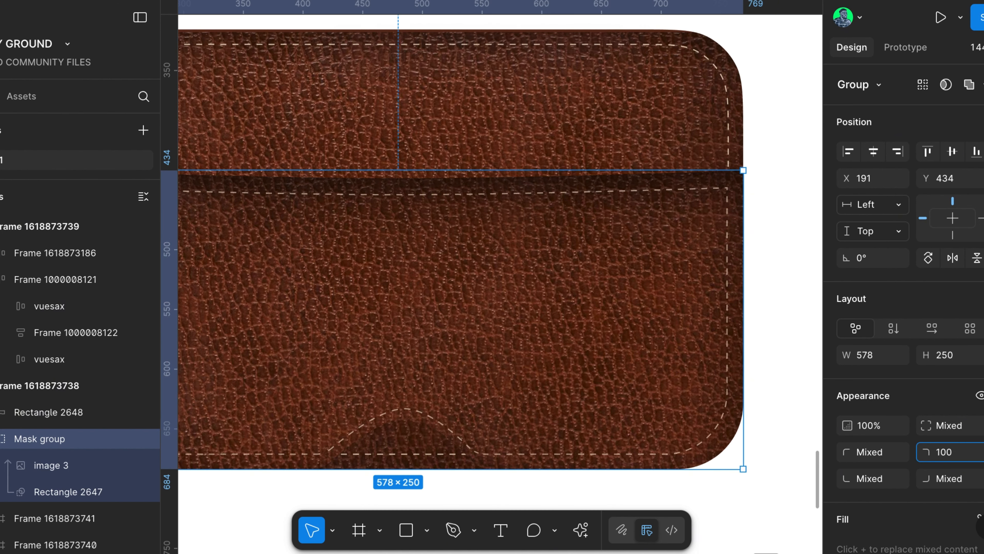
pyautogui.press('Return')
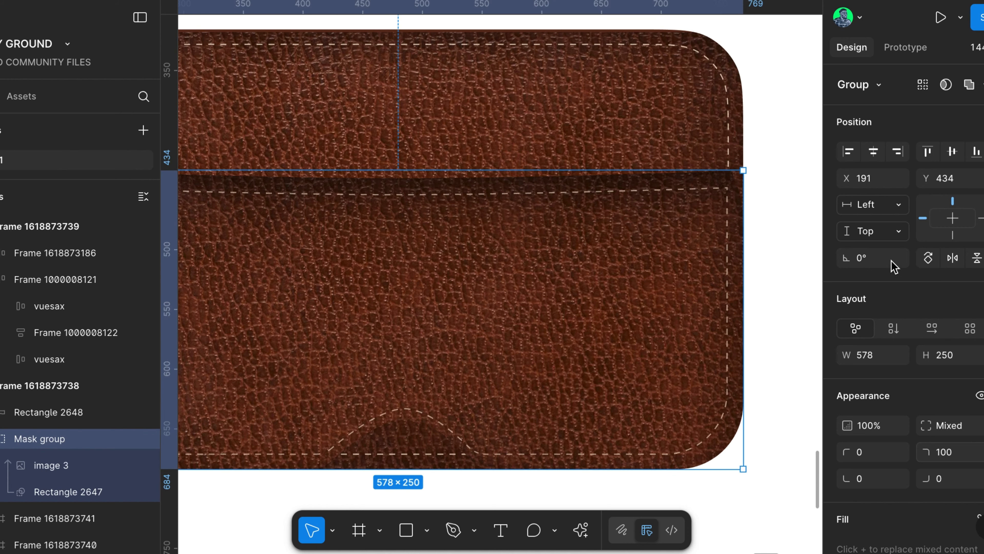
# Try a top-right corner radius of 104 on the pocket mask group, and undo both radius changes
pyautogui.scroll(5, 785, 199)
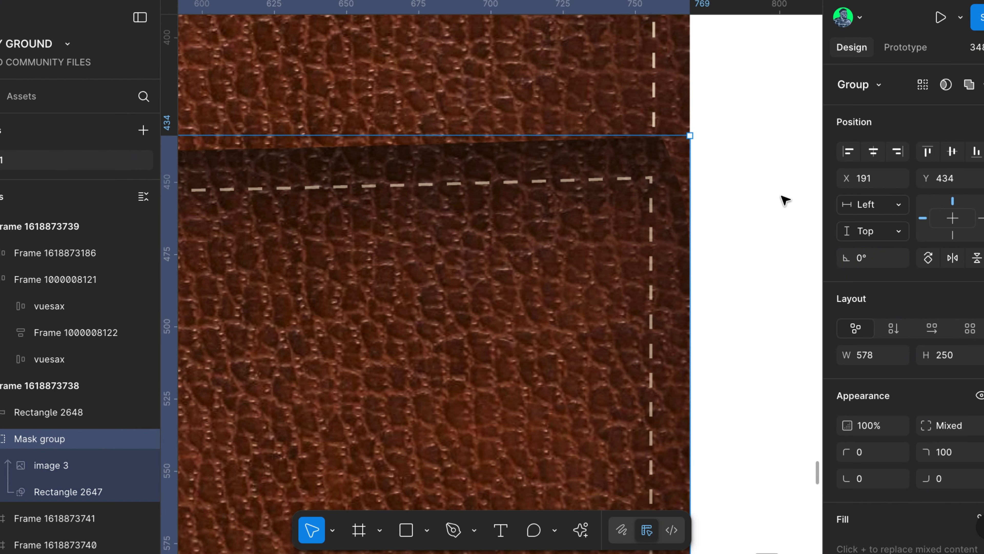
pyautogui.scroll(1, 784, 199)
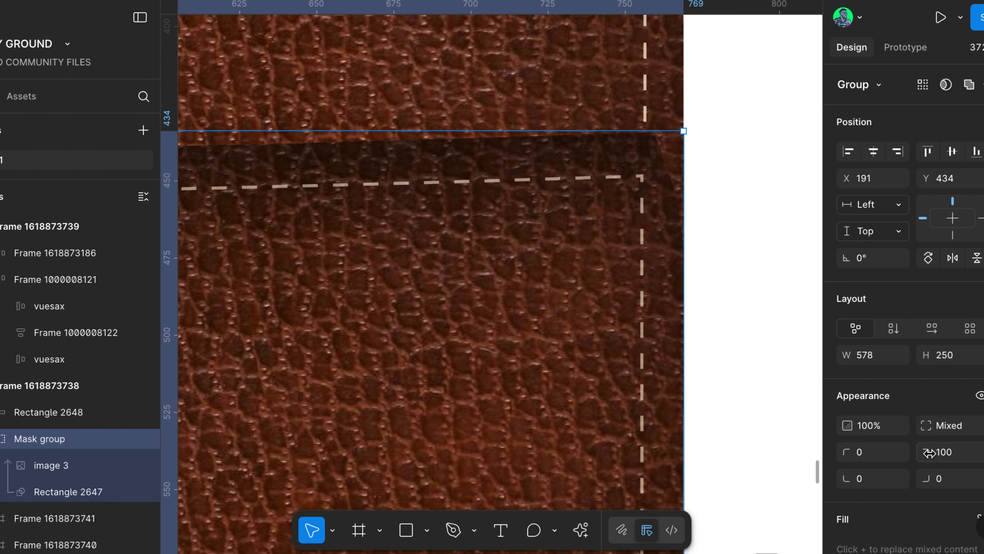
pyautogui.moveTo(925, 452); pyautogui.dragTo(927, 452)
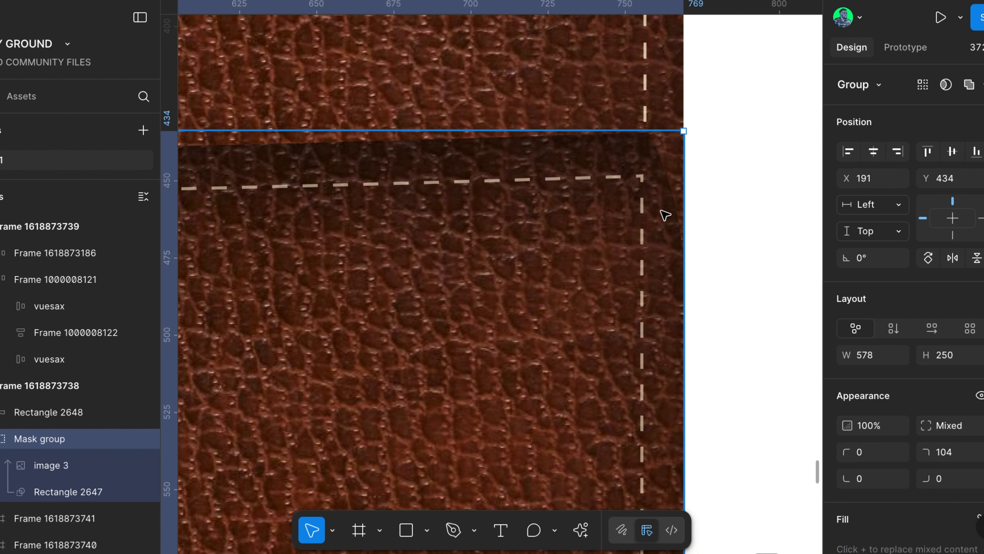
pyautogui.hotkey('ctrl', 'z')
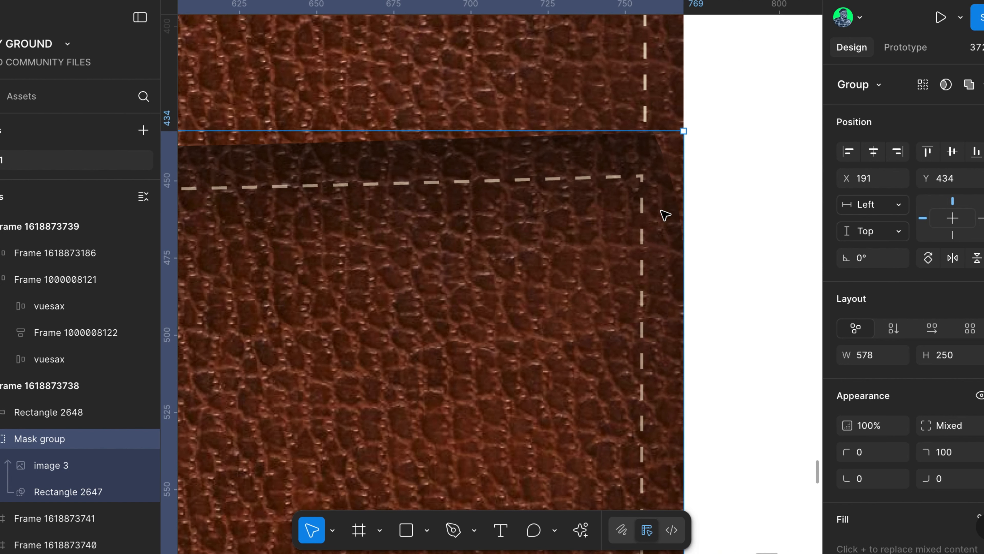
pyautogui.hotkey('ctrl', 'z')
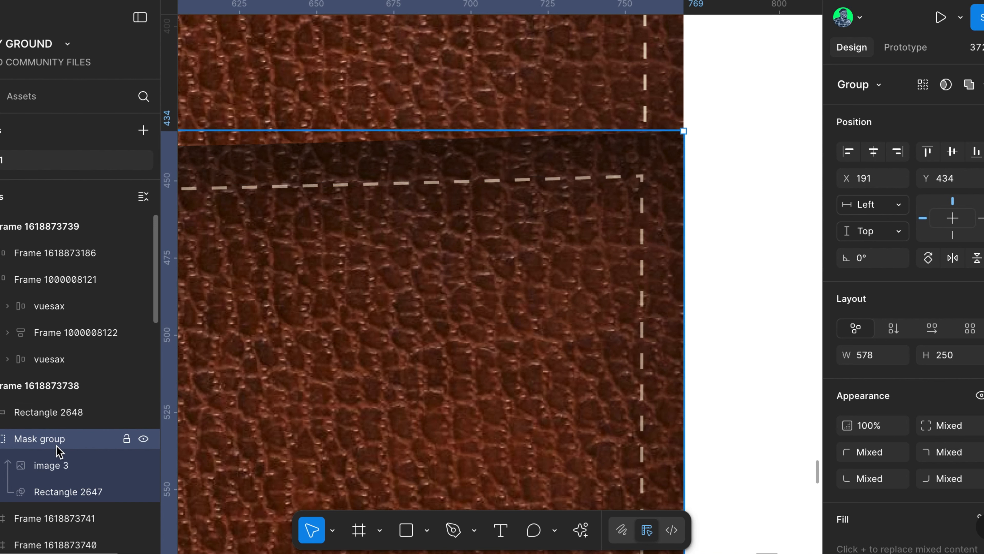
pyautogui.click(67, 497)
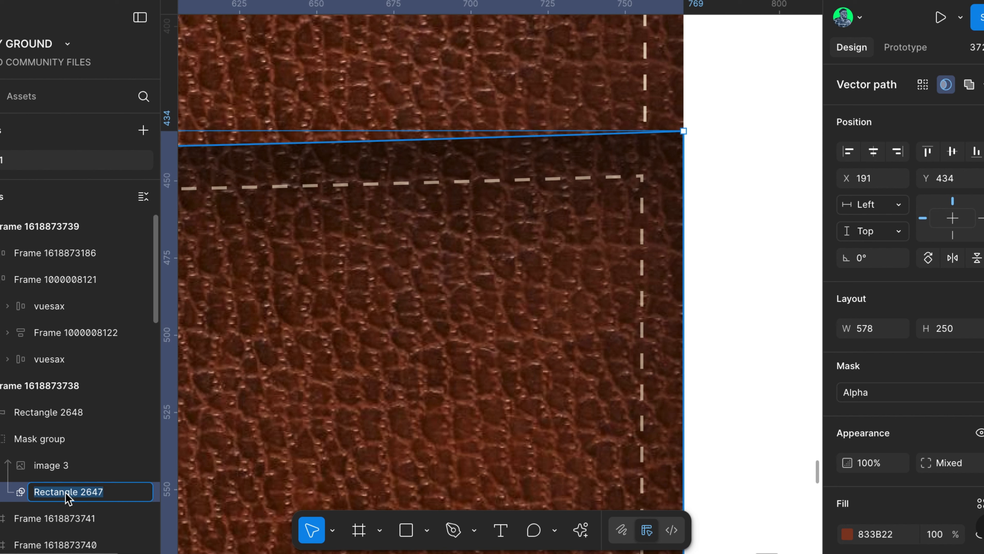
pyautogui.click(155, 503)
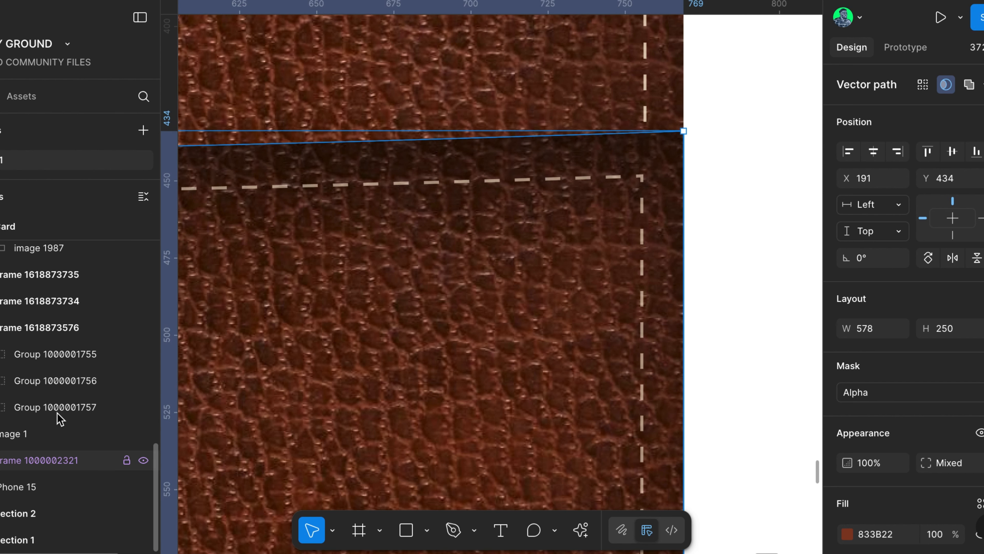
pyautogui.click(664, 168)
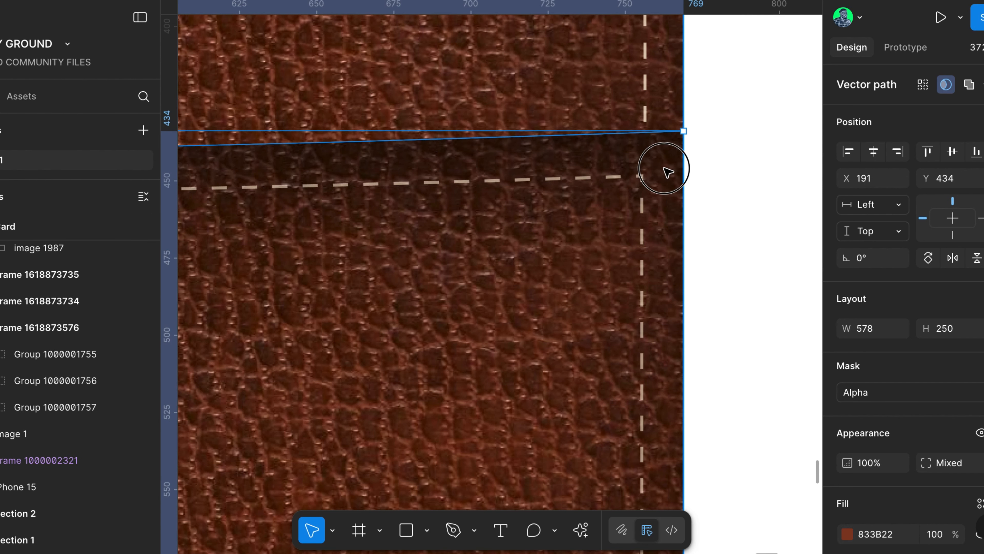
pyautogui.click(1, 285)
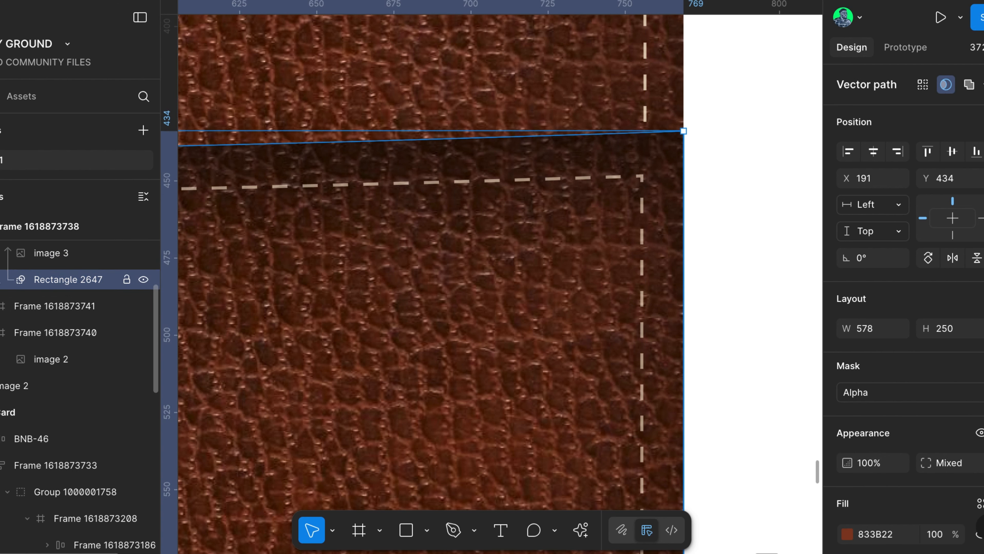
pyautogui.doubleClick(670, 144)
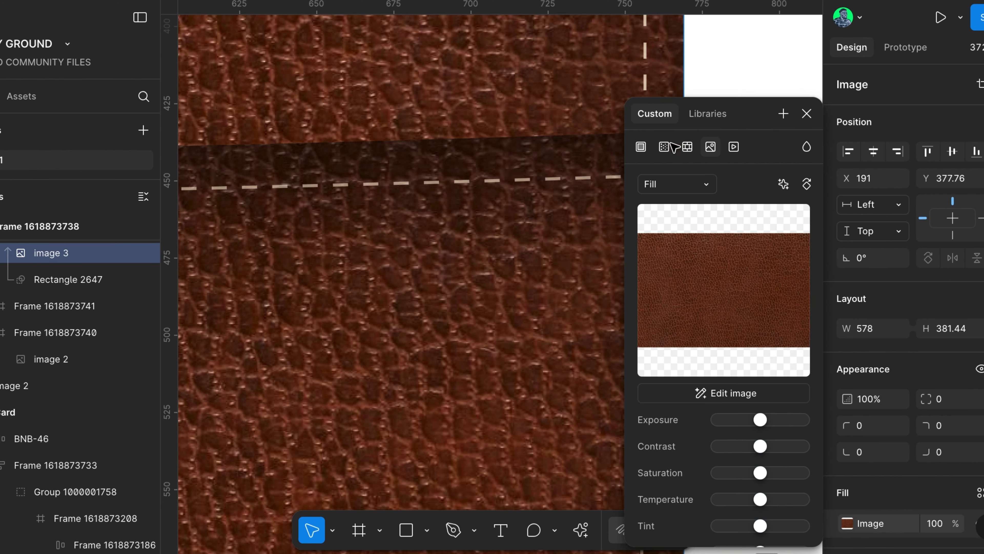
pyautogui.click(806, 113)
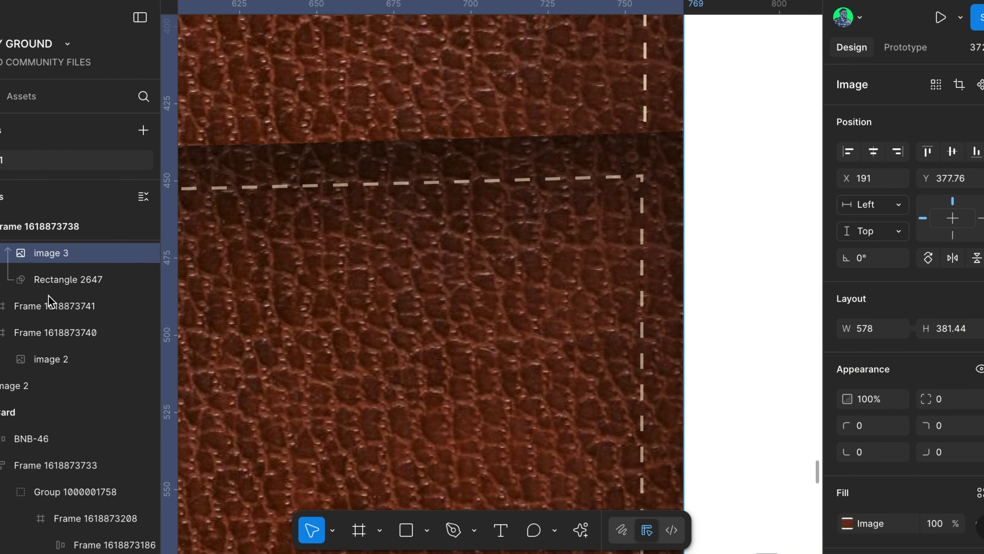
# Set the corner smoothing of the front pocket's mask shape to the iOS value of 60%
pyautogui.click(49, 279)
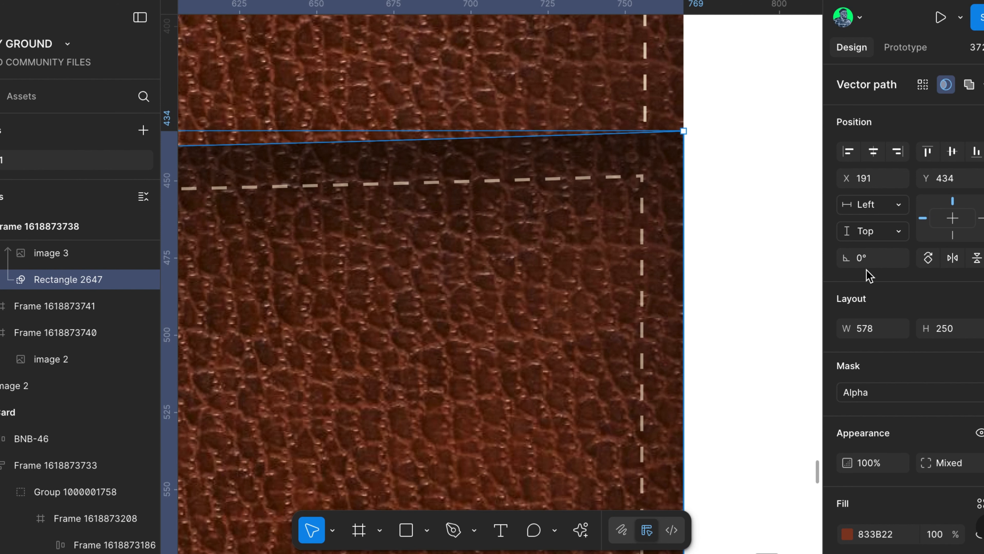
pyautogui.scroll(-2, 895, 407)
pyautogui.scroll(-2, 895, 407)
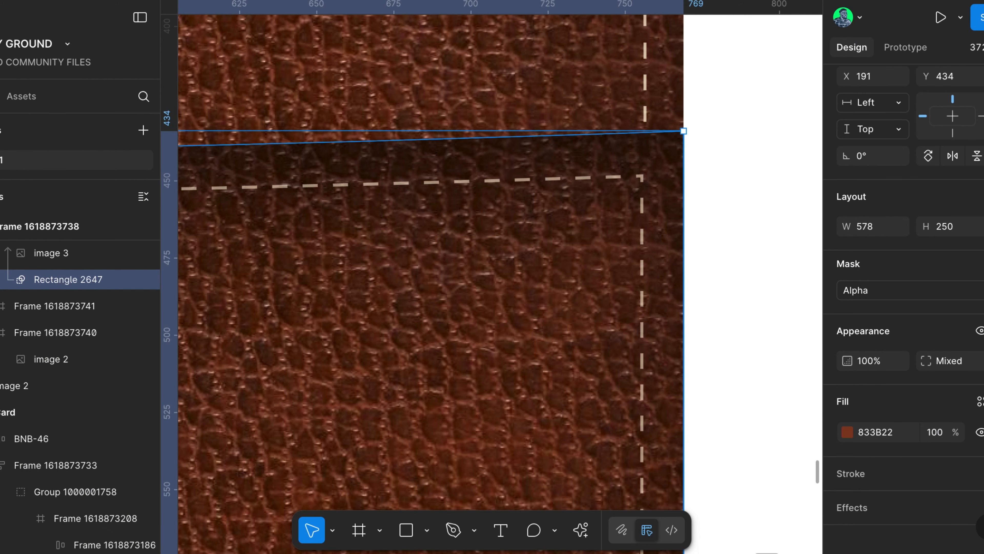
pyautogui.click(982, 360)
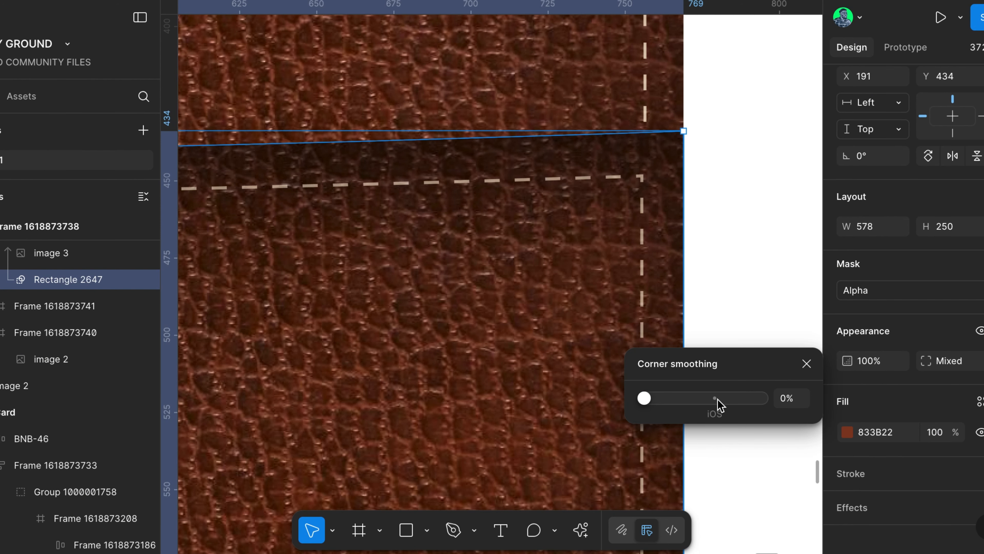
pyautogui.moveTo(644, 398); pyautogui.dragTo(717, 398)
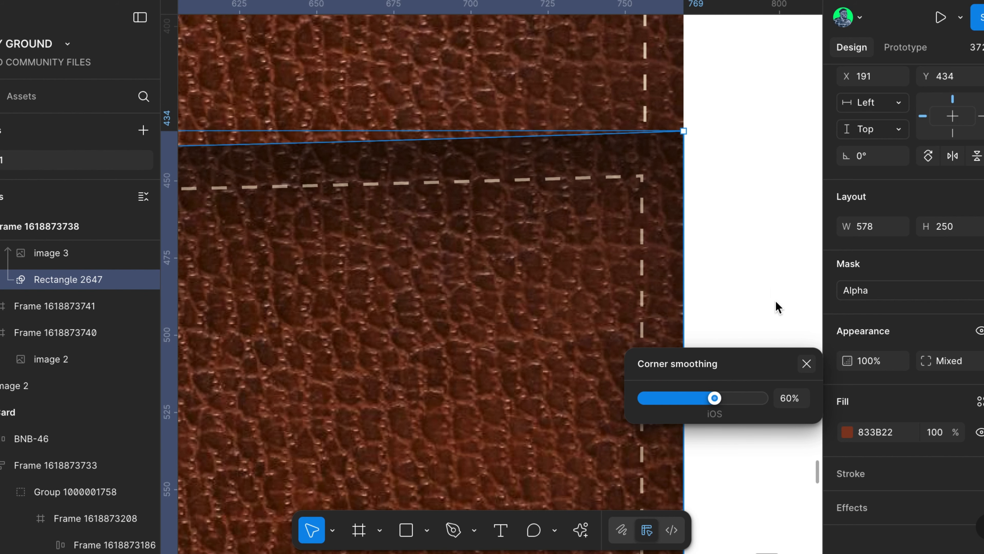
pyautogui.click(774, 288)
pyautogui.scroll(-3, 742, 412)
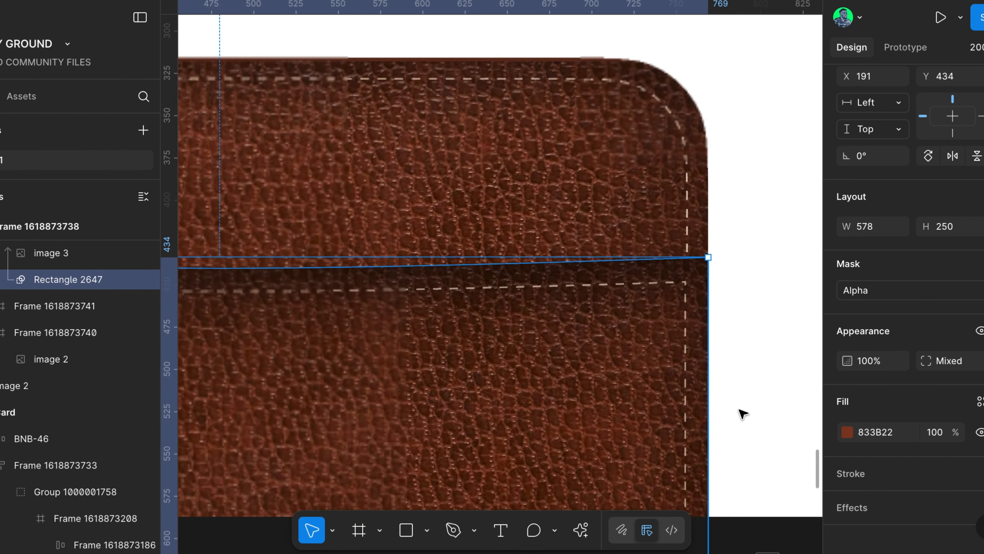
pyautogui.scroll(-5, 741, 412)
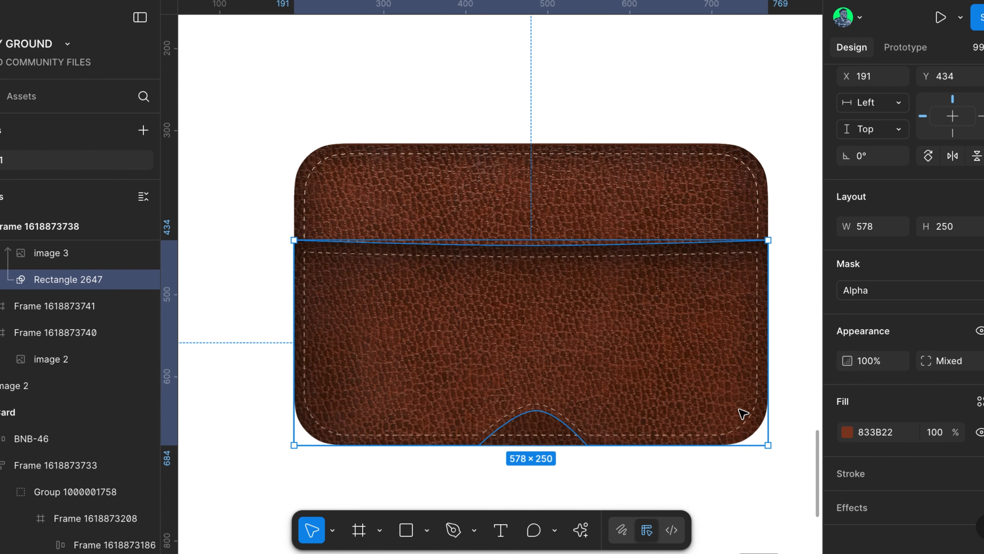
pyautogui.scroll(-2, 743, 411)
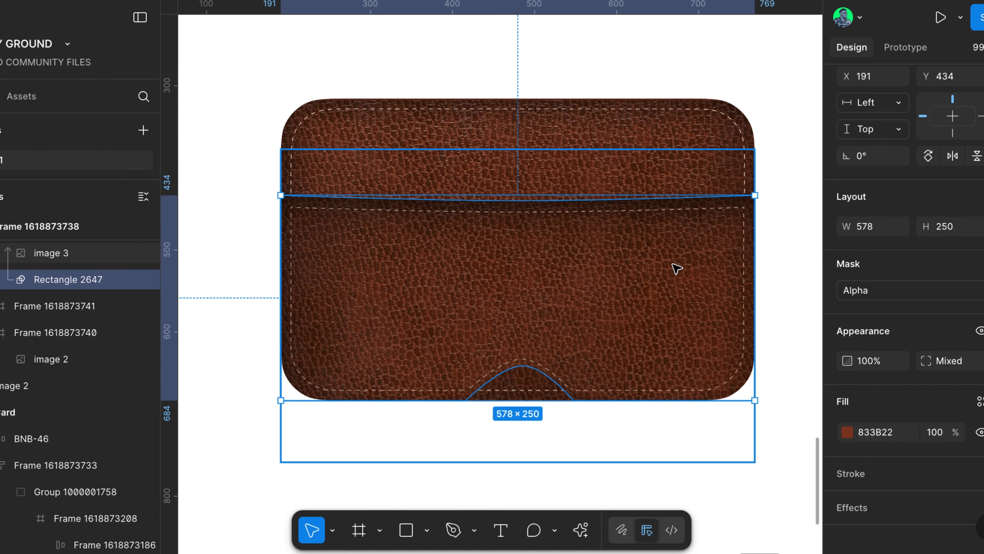
pyautogui.click(634, 423)
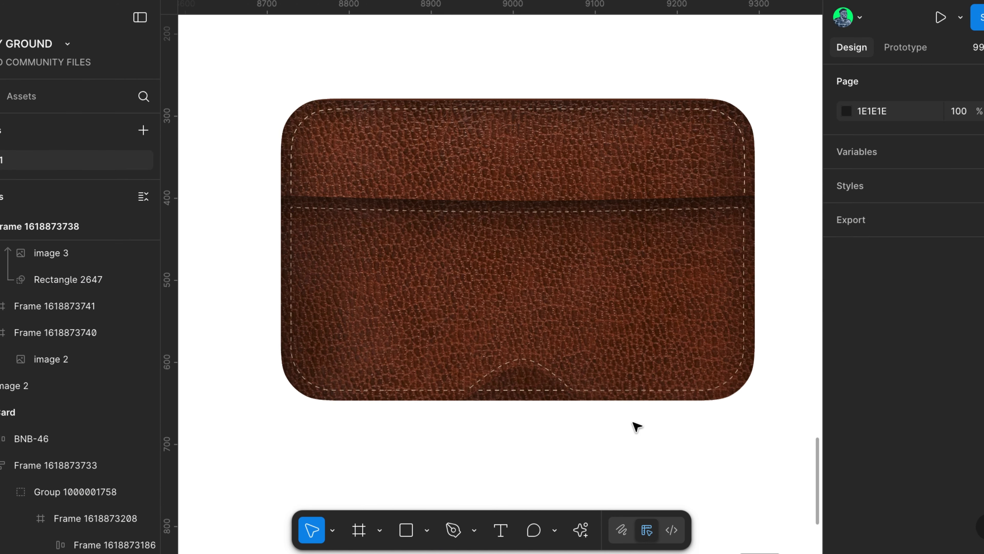
# Group the front pocket's mask group with its stitching, and group the back leather frame with its own stitching frame
pyautogui.click(754, 254)
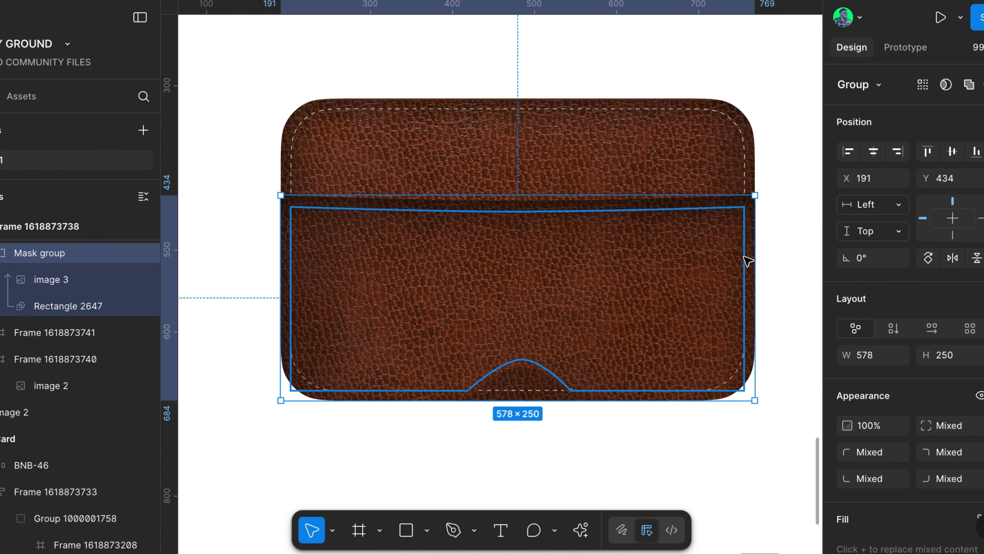
pyautogui.keyDown('shift'); pyautogui.click(747, 260); pyautogui.keyUp('shift')
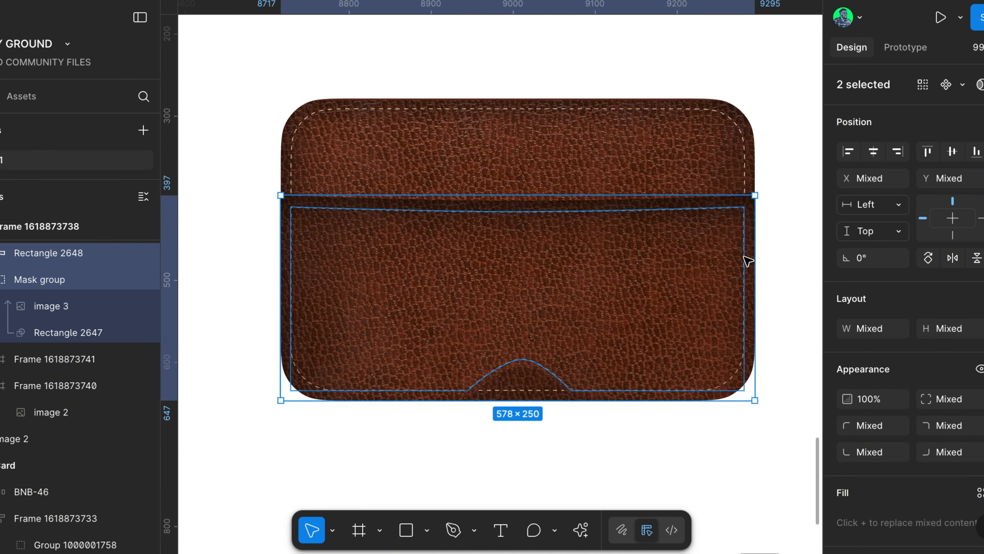
pyautogui.hotkey('ctrl', 'g')
pyautogui.click(743, 124)
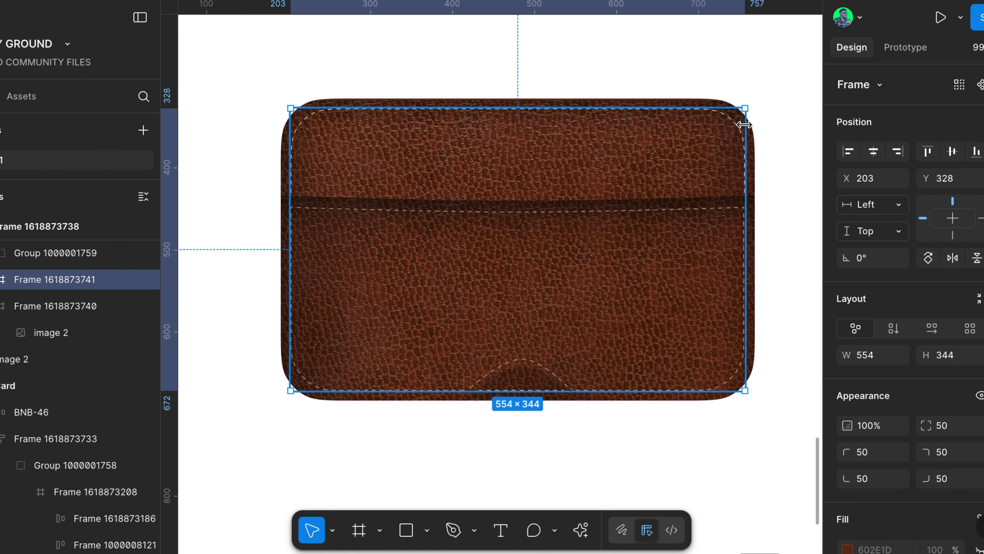
pyautogui.keyDown('shift'); pyautogui.click(755, 144); pyautogui.keyUp('shift')
pyautogui.hotkey('ctrl', 'g')
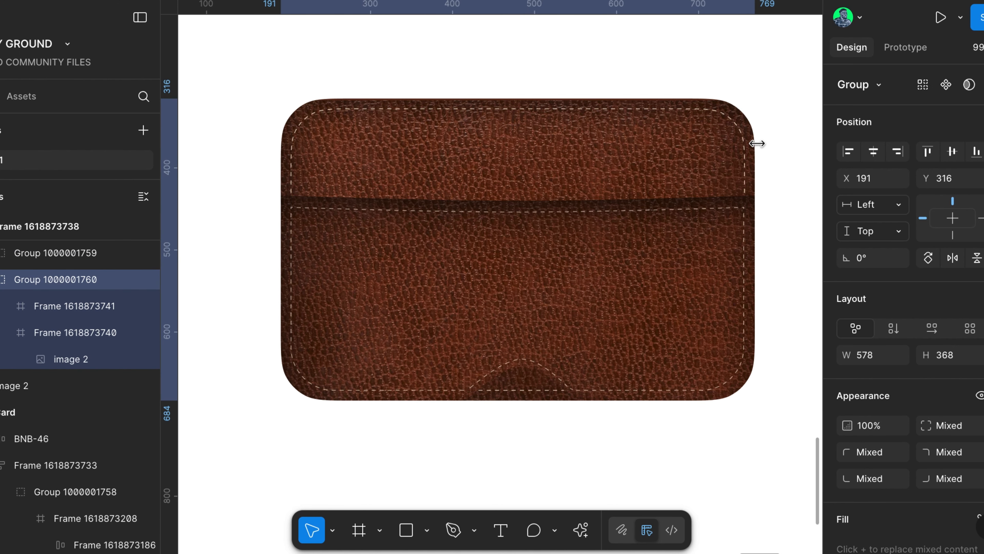
# Add a drop shadow with a Y offset of -9 to the front pocket group
pyautogui.click(670, 237)
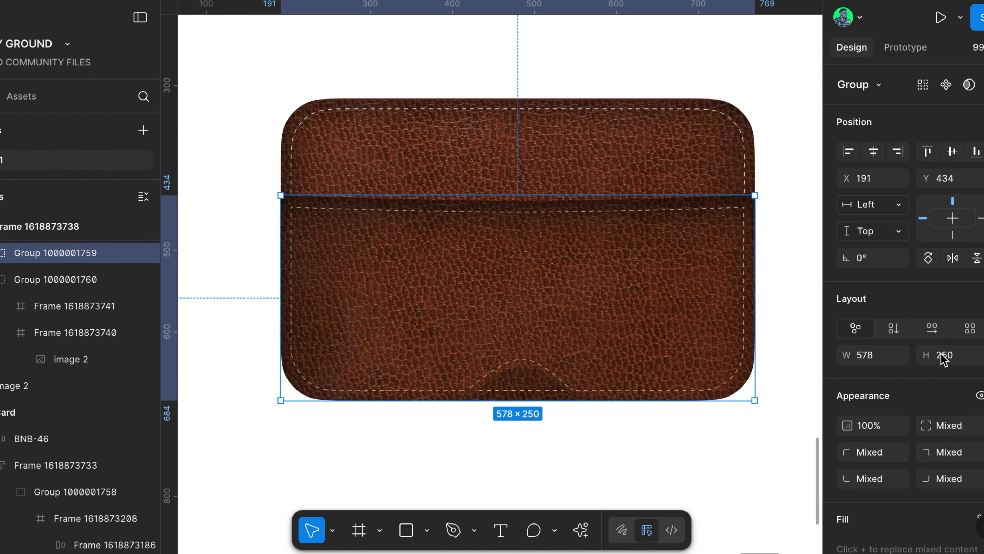
pyautogui.scroll(-2, 943, 357)
pyautogui.scroll(-5, 942, 358)
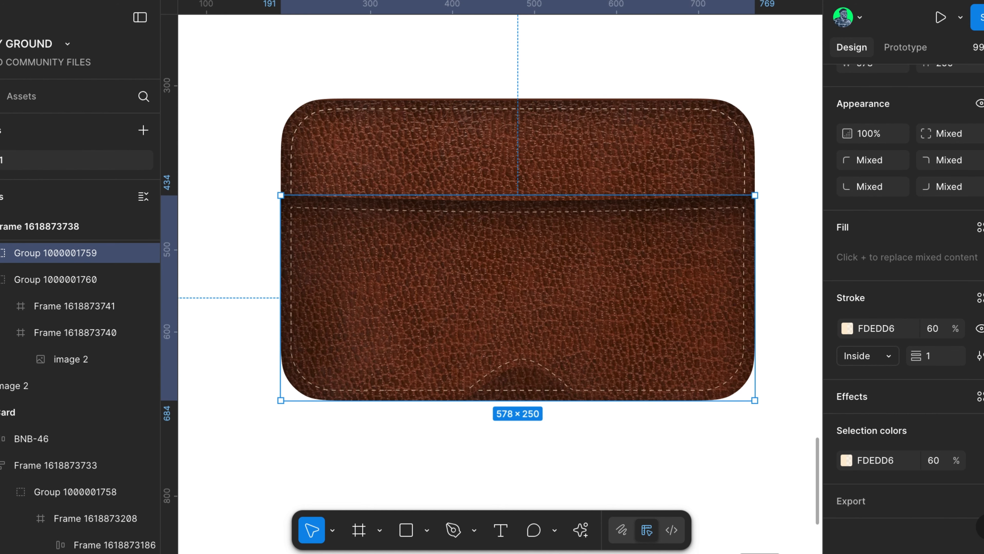
pyautogui.click(980, 397)
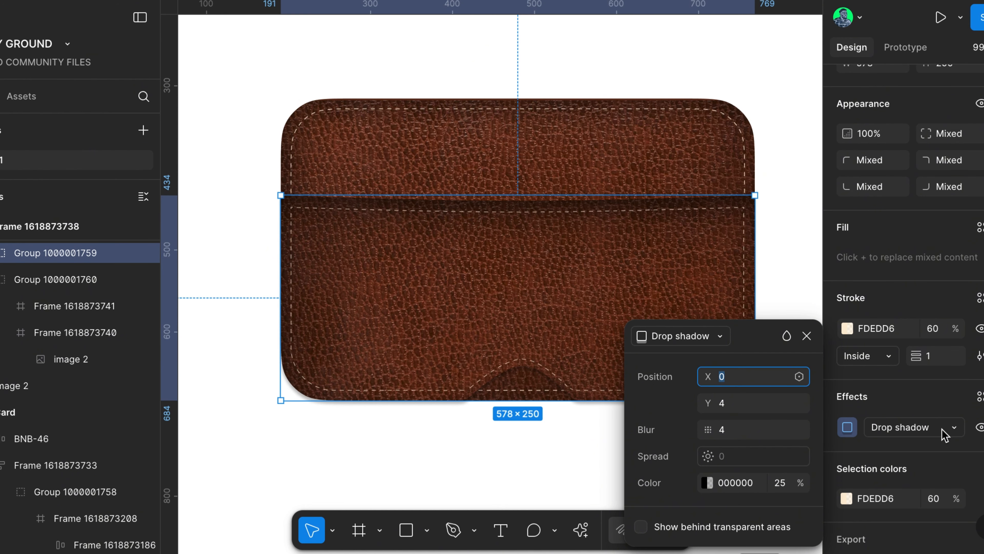
pyautogui.click(944, 433)
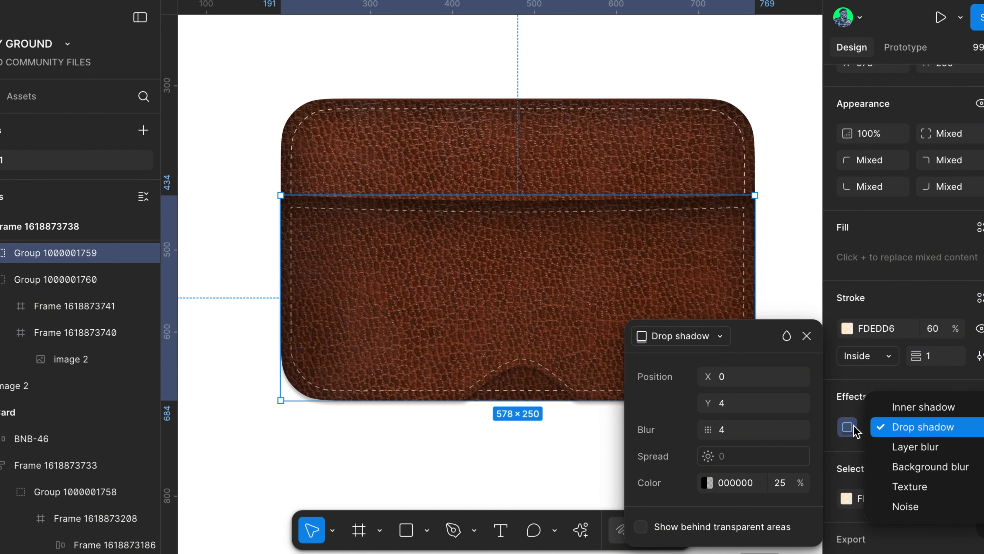
pyautogui.click(751, 362)
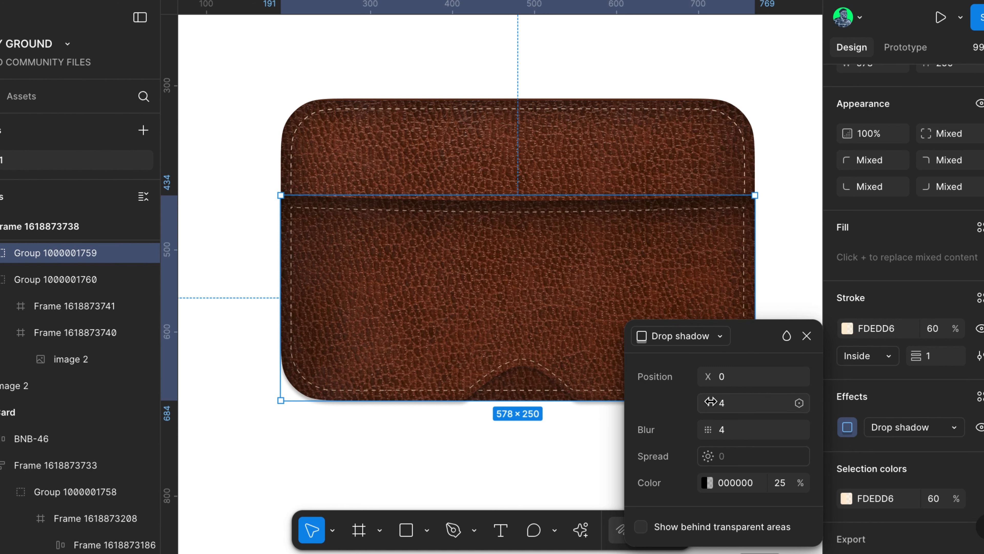
pyautogui.moveTo(708, 402)
pyautogui.mouseDown()
pyautogui.moveTo(734, 402)
pyautogui.moveTo(685, 409)
pyautogui.moveTo(694, 404)
pyautogui.mouseUp()
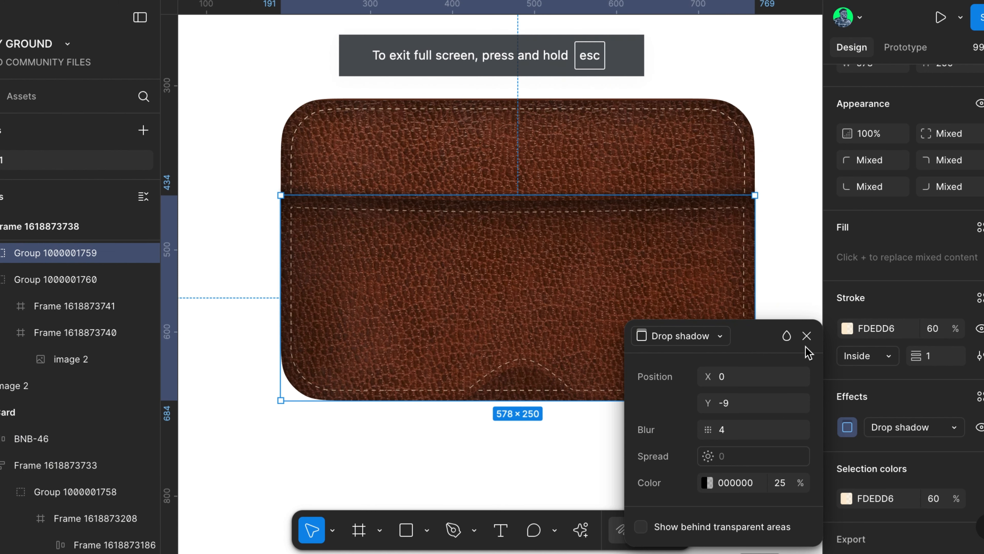
pyautogui.click(806, 336)
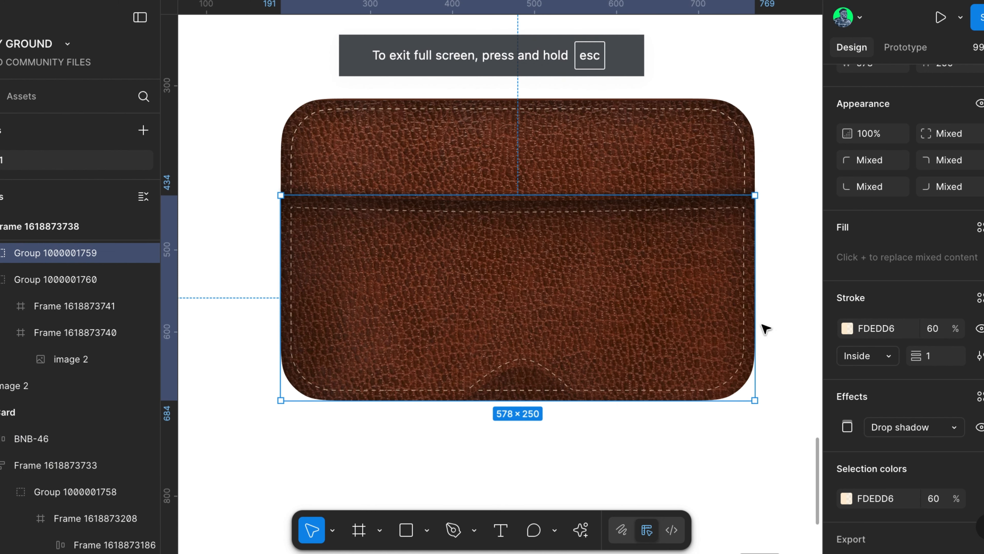
pyautogui.click(775, 327)
# Examine the whole wallet with its pocket shadow and the card artwork beside the frame
pyautogui.scroll(-2, 774, 324)
pyautogui.hscroll(2, 774, 324)
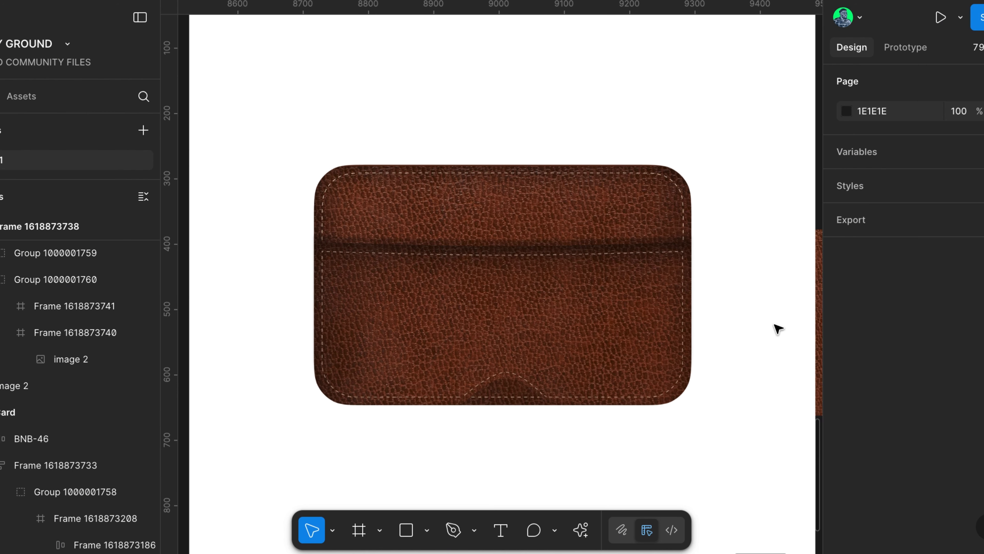
pyautogui.scroll(-3, 775, 324)
pyautogui.hscroll(1, 774, 325)
pyautogui.hscroll(1, 778, 329)
pyautogui.scroll(-2, 778, 328)
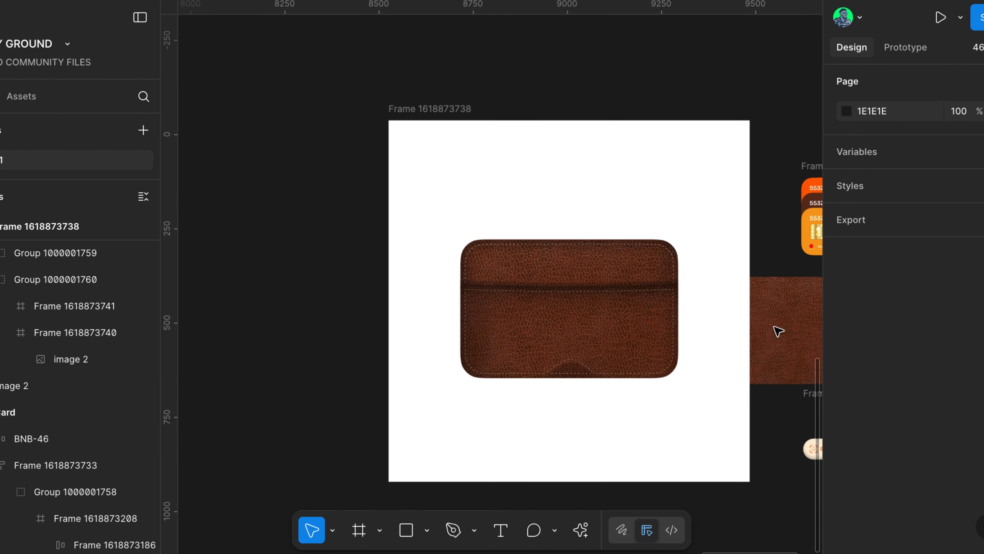
pyautogui.hscroll(1, 778, 330)
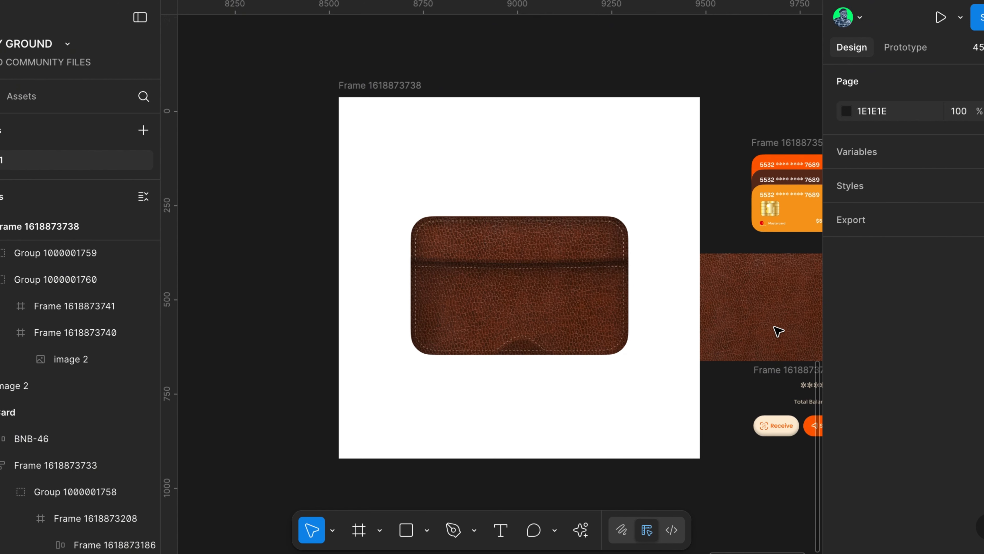
pyautogui.hscroll(2, 682, 326)
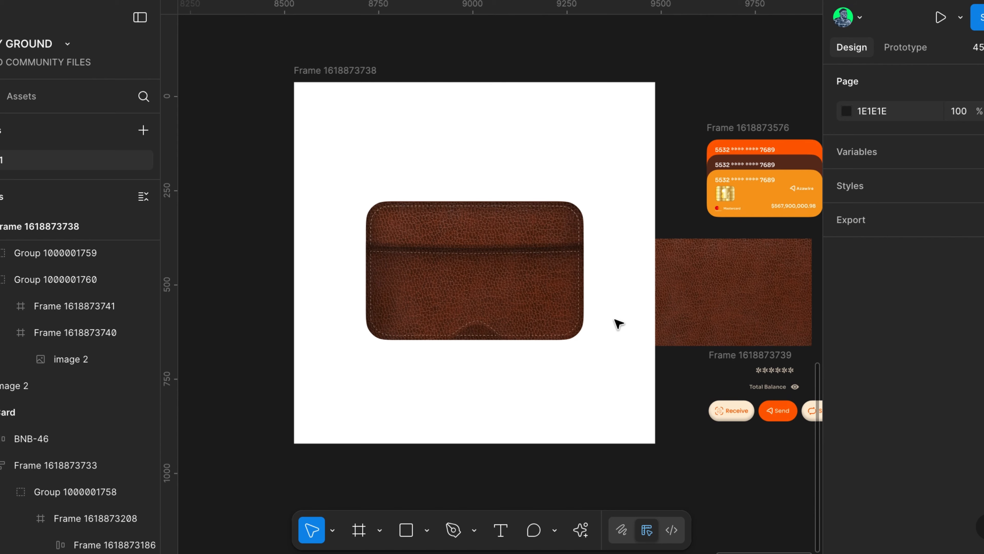
pyautogui.scroll(5, 619, 324)
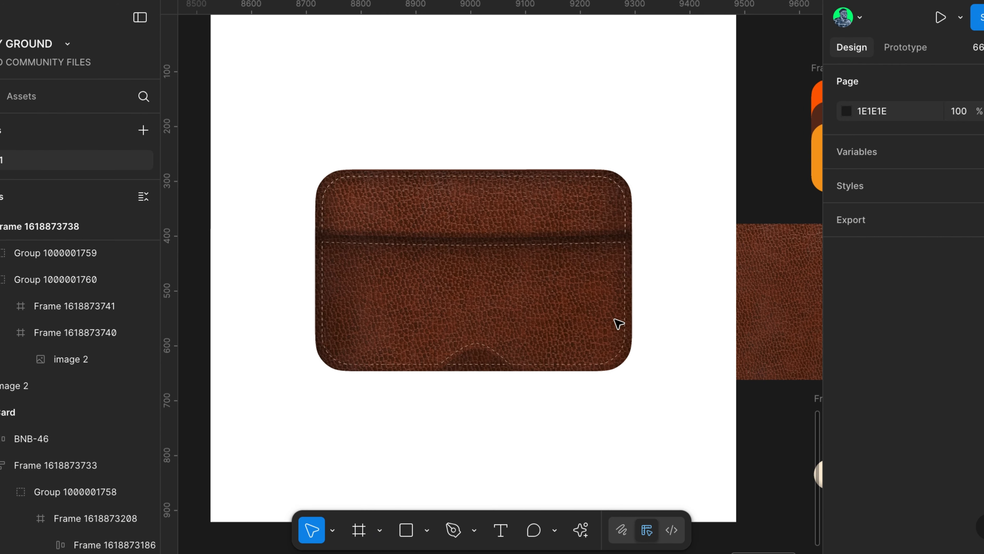
pyautogui.scroll(-3, 618, 324)
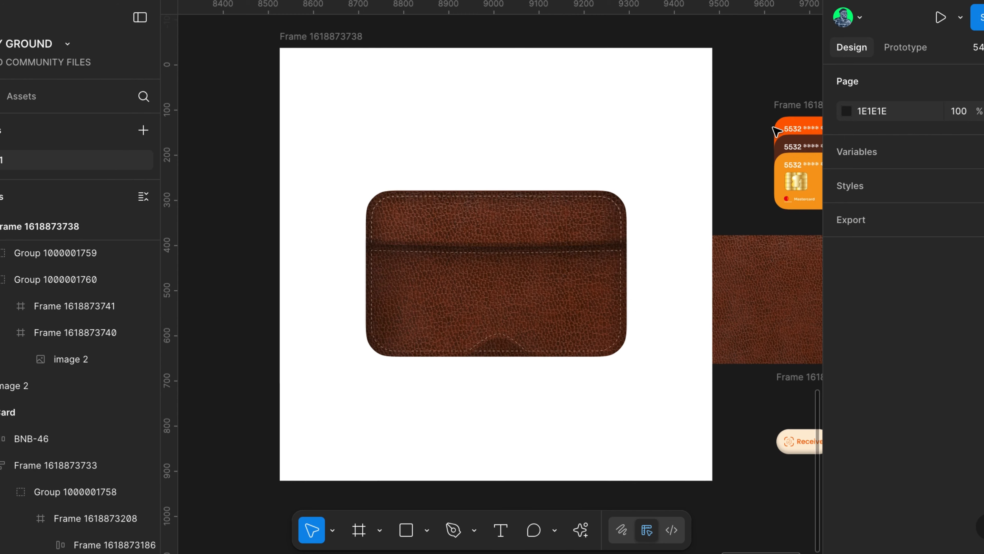
# Bring the stacked payment cards into the wallet frame as a group and place it above the wallet at X 559, Y -10
pyautogui.hscroll(3, 776, 131)
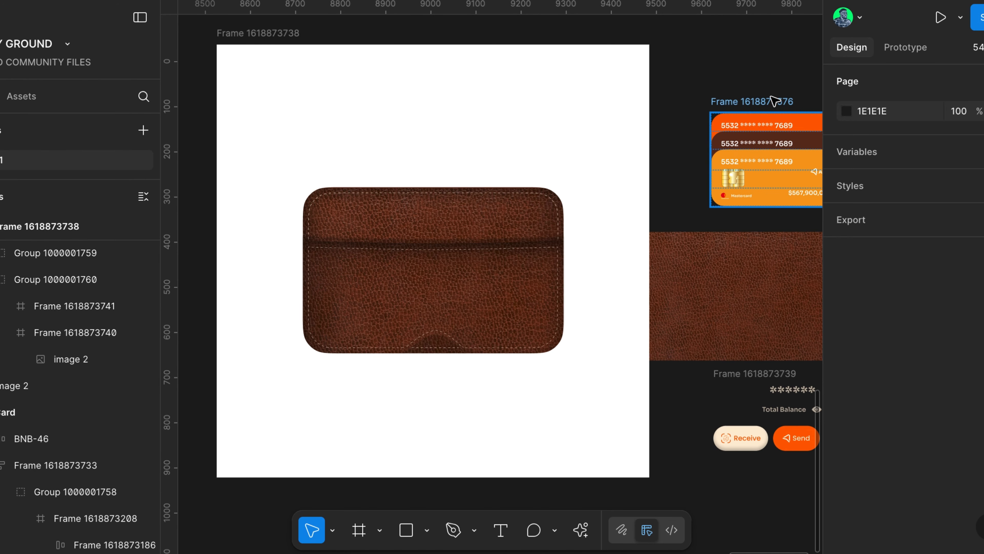
pyautogui.click(774, 101)
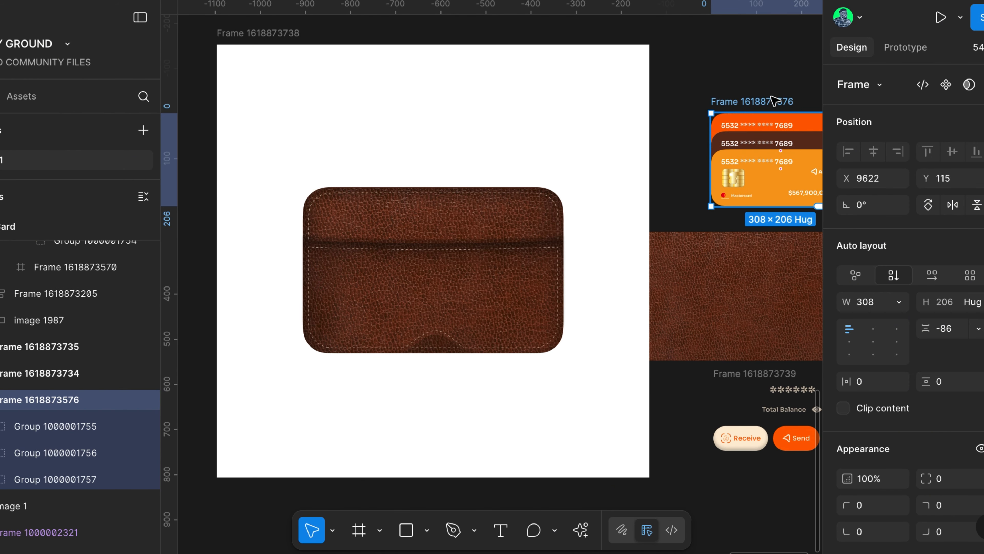
pyautogui.moveTo(774, 101); pyautogui.dragTo(503, 91)
pyautogui.hotkey('ctrl', 'g')
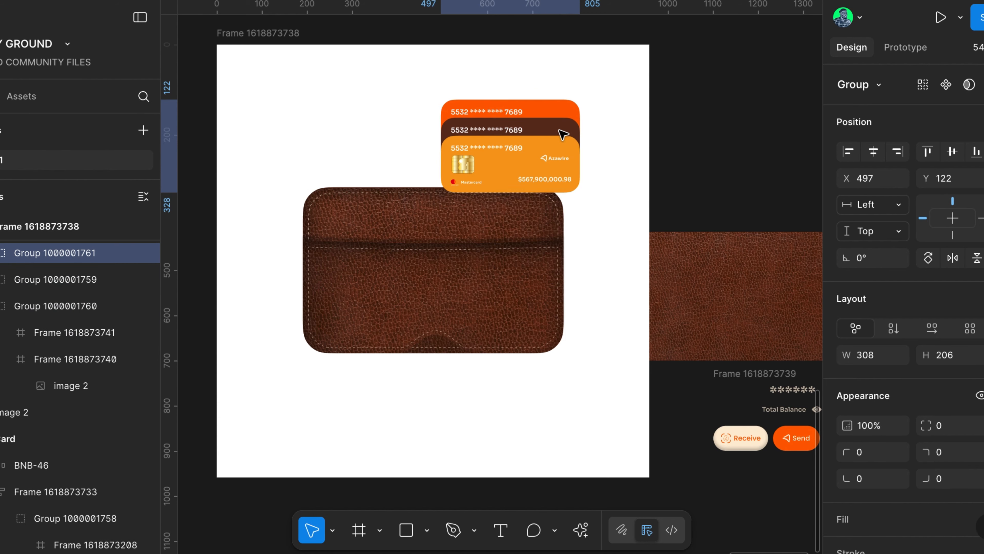
pyautogui.moveTo(573, 149); pyautogui.dragTo(541, 168)
pyautogui.hscroll(-4, 541, 168)
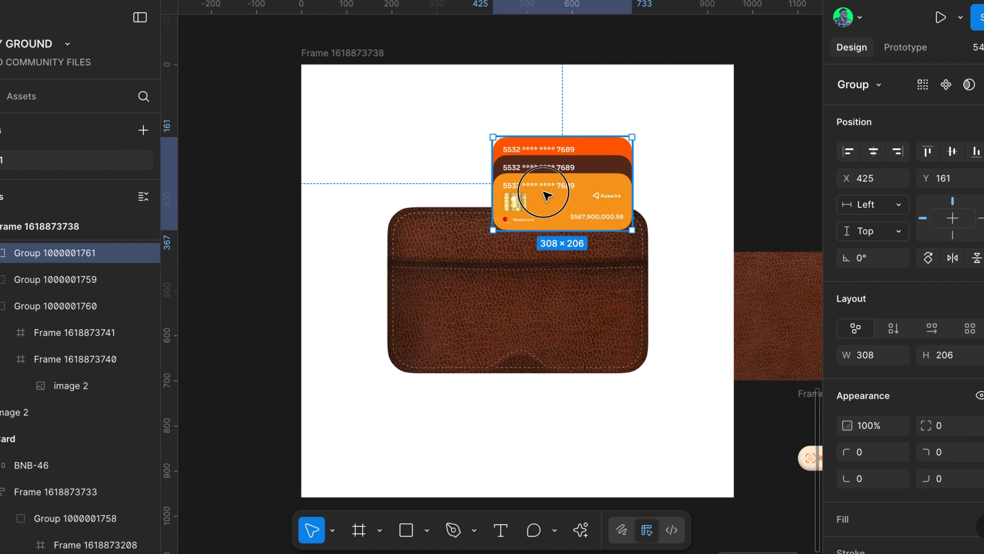
pyautogui.moveTo(547, 193); pyautogui.dragTo(608, 116)
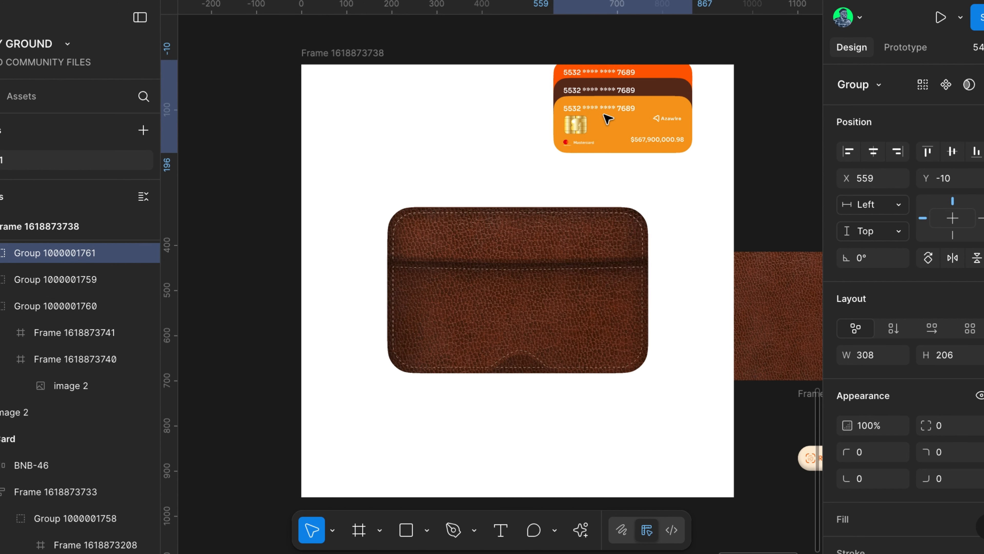
# Lock the wallet's back panel group and its front pocket group
pyautogui.click(586, 218)
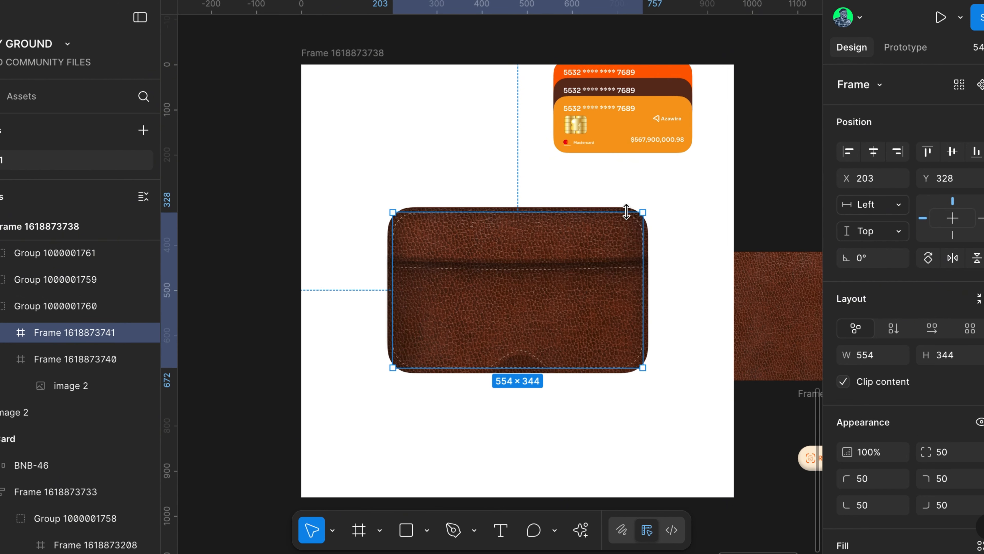
pyautogui.keyDown('shift'); pyautogui.click(613, 206); pyautogui.keyUp('shift')
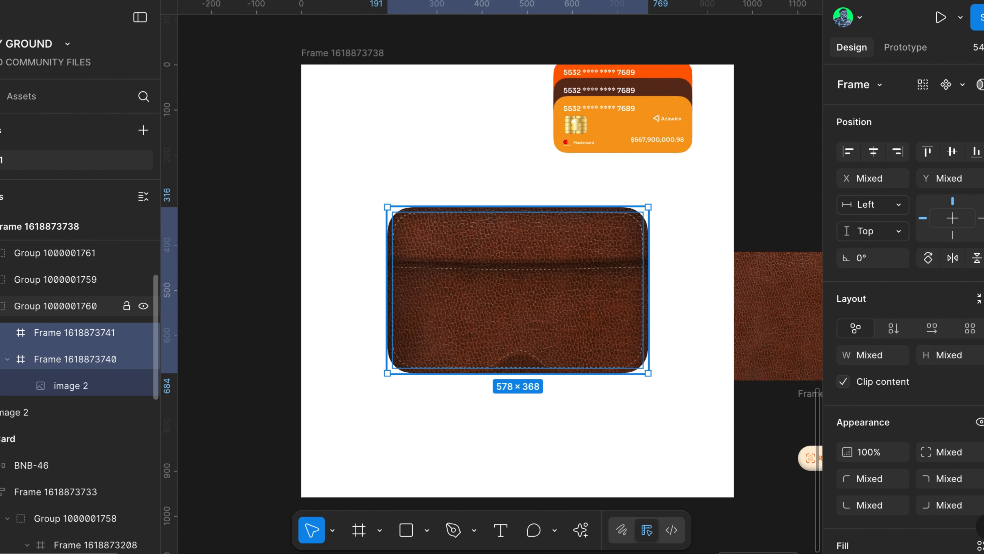
pyautogui.click(0, 306)
pyautogui.click(126, 307)
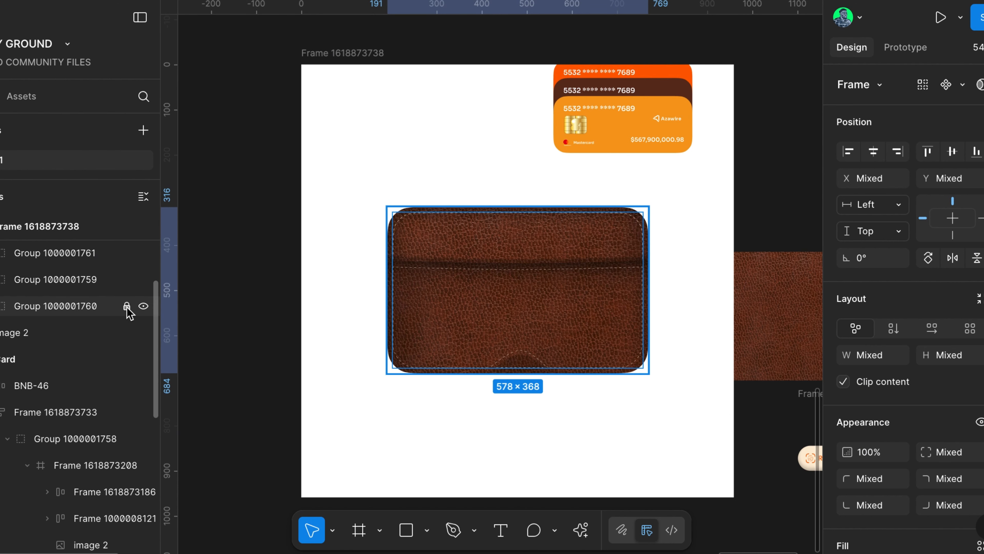
pyautogui.click(500, 289)
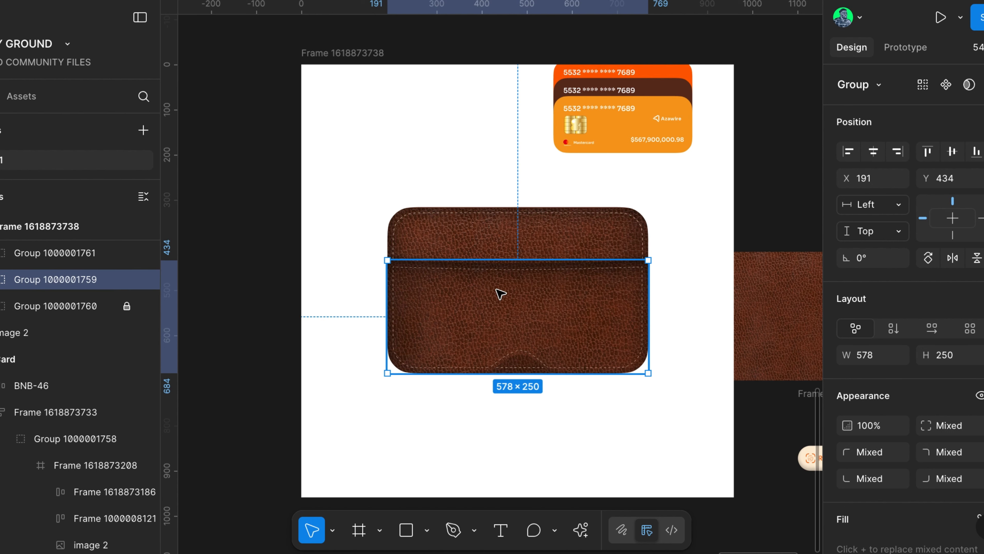
pyautogui.click(126, 279)
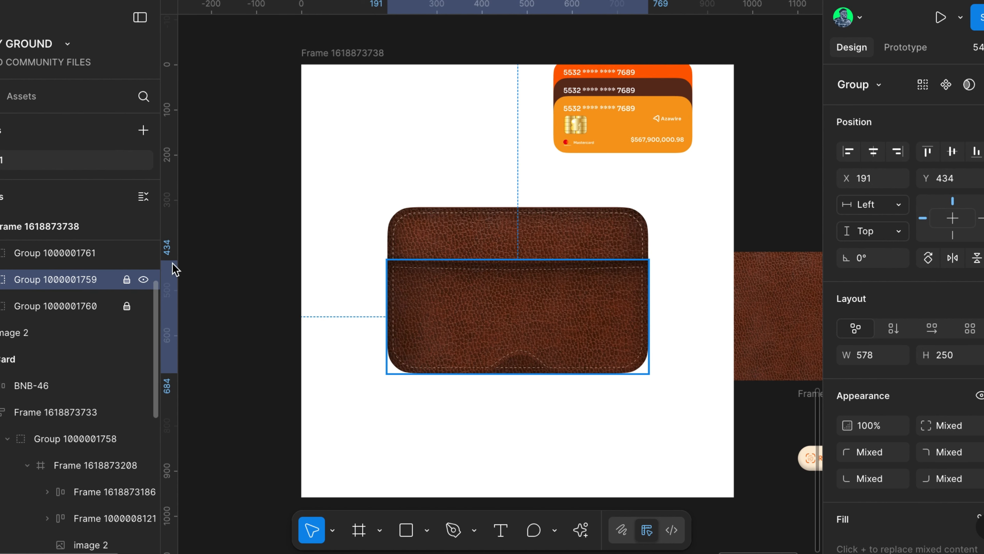
# Place the card group over the wallet at X 348, Y 264 and bring the front pocket group in front, keeping the pocket locked
pyautogui.moveTo(640, 110); pyautogui.dragTo(548, 238)
pyautogui.hotkey('shift', 'Up')
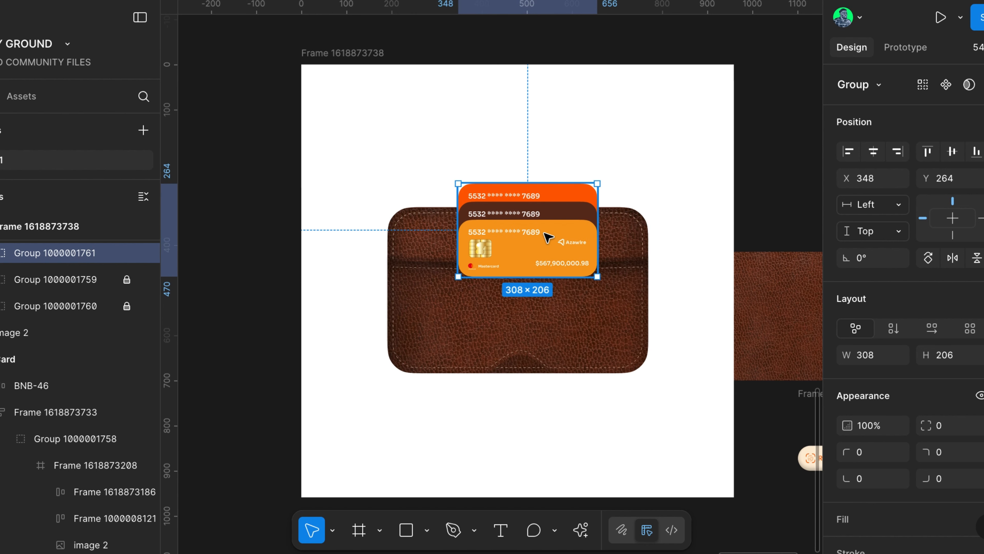
pyautogui.click(127, 280)
pyautogui.click(548, 317)
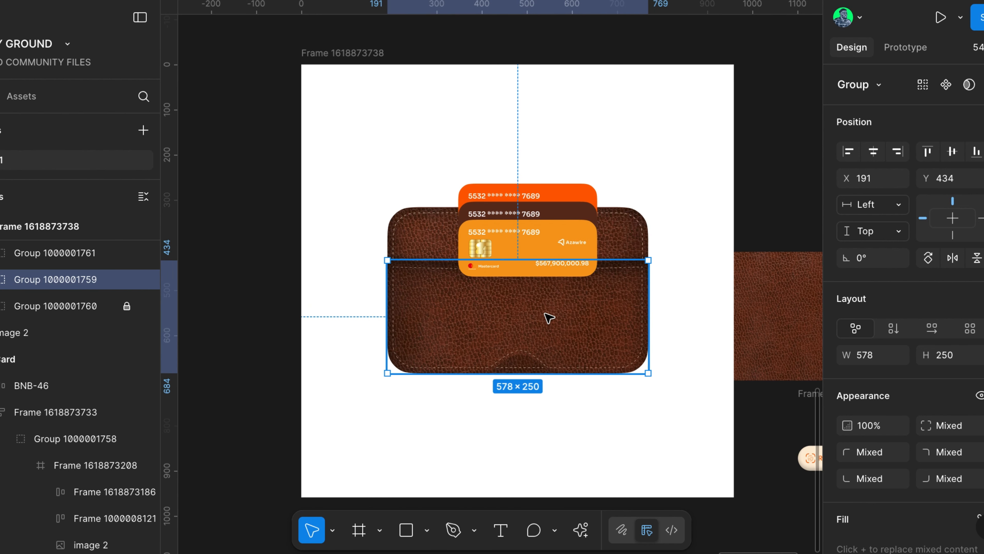
pyautogui.hotkey('ctrl', ']')
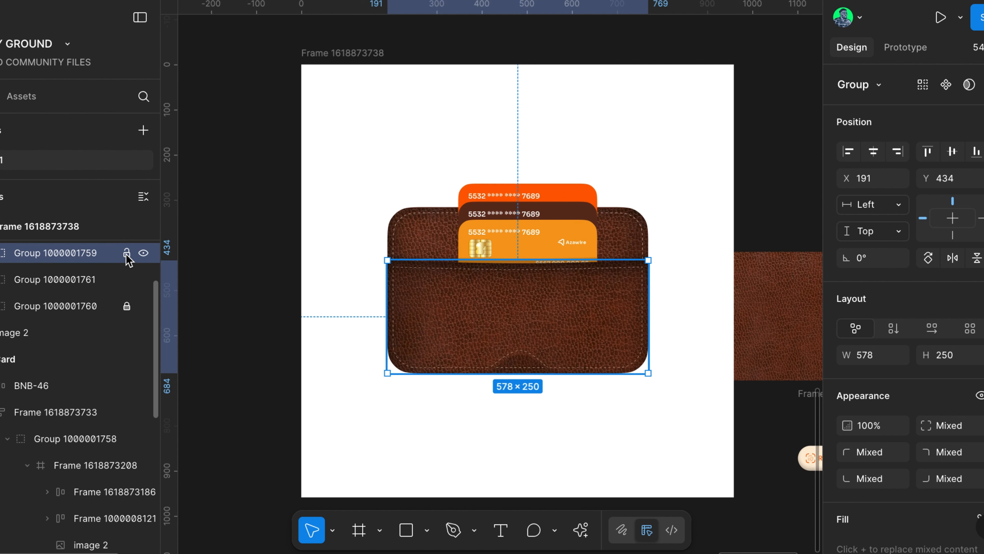
pyautogui.click(126, 254)
# Scale the card group proportionally to 470.97 × 315 and position it inside the pocket at about X 249, Y 255
pyautogui.click(527, 237)
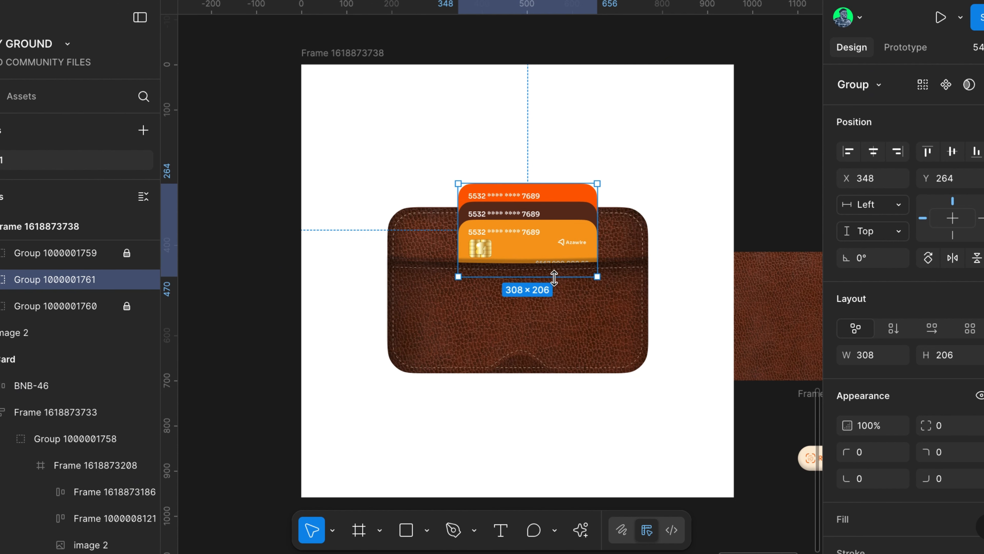
pyautogui.press('k')
pyautogui.moveTo(554, 278); pyautogui.dragTo(556, 327)
pyautogui.moveTo(573, 248); pyautogui.dragTo(562, 243)
pyautogui.press('Left')
pyautogui.press('Left')
pyautogui.press('Left')
pyautogui.press('Left')
pyautogui.press('Left')
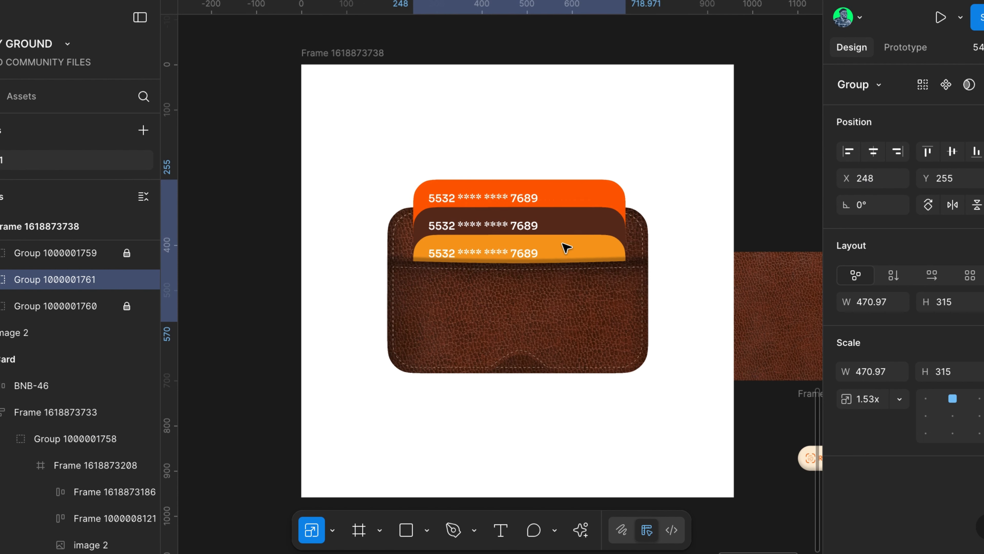
pyautogui.click(665, 424)
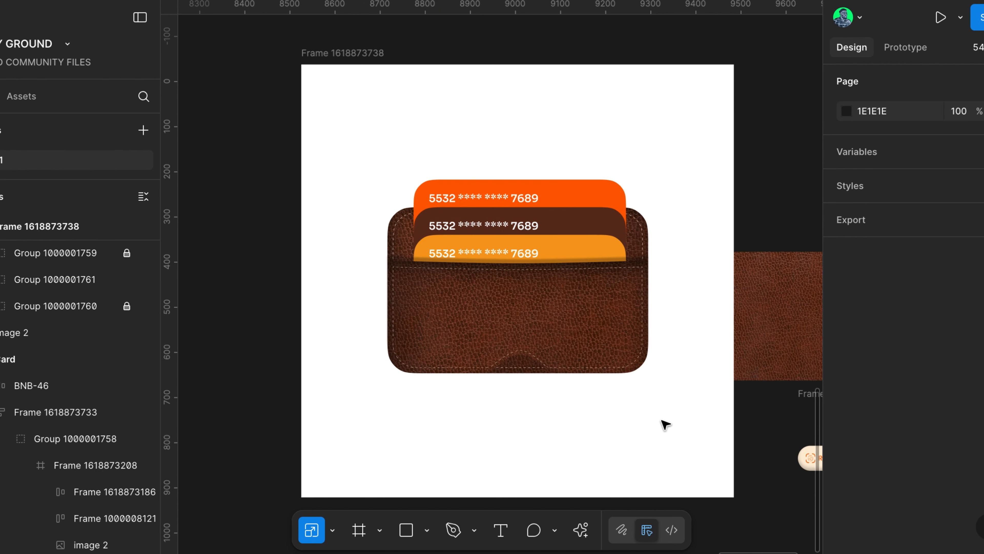
pyautogui.scroll(-1, 662, 420)
pyautogui.scroll(1, 662, 421)
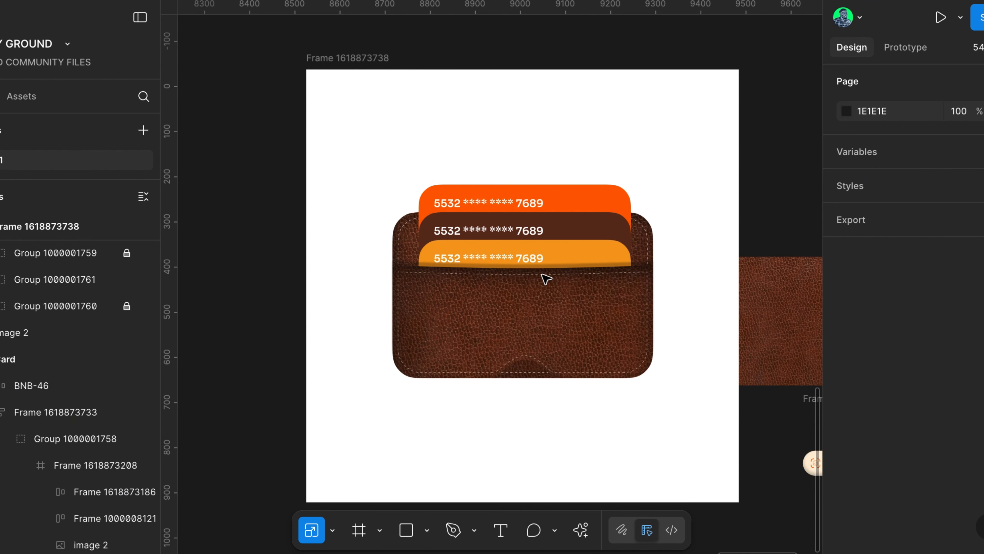
# Scale the card group to 506.85 × 339 and move it up to X 227, Y 42
pyautogui.click(543, 258)
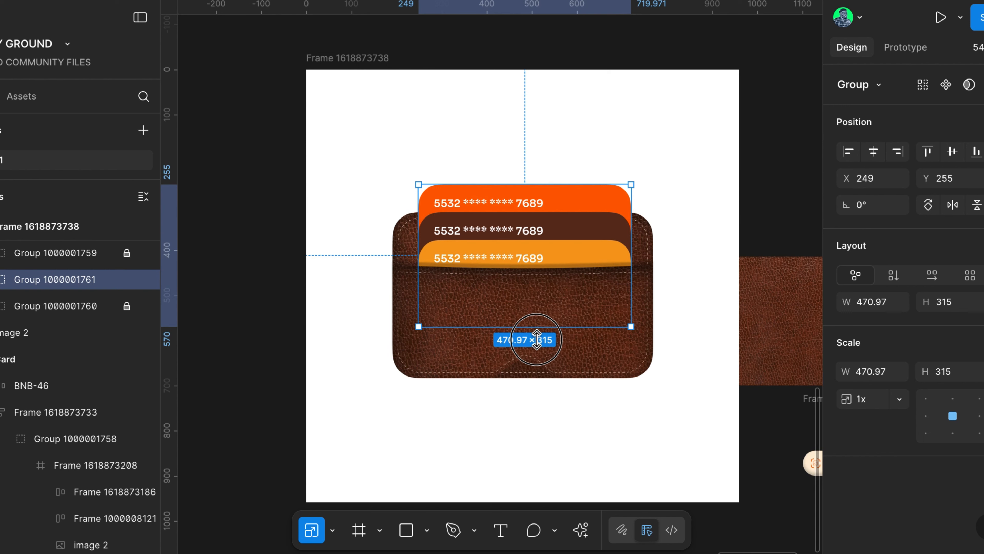
pyautogui.moveTo(536, 339); pyautogui.dragTo(534, 358)
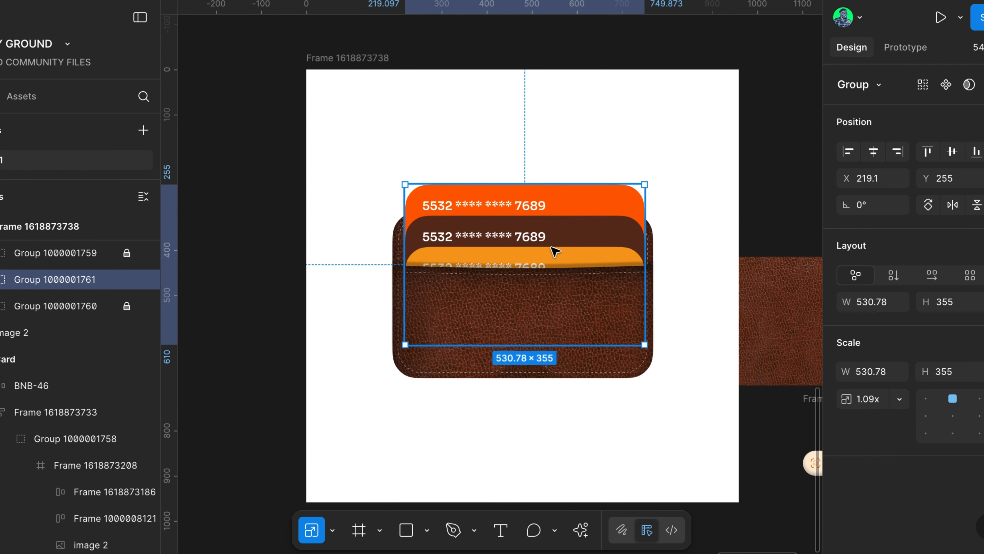
pyautogui.press('Left')
pyautogui.press('Left')
pyautogui.press('Left')
pyautogui.press('Left')
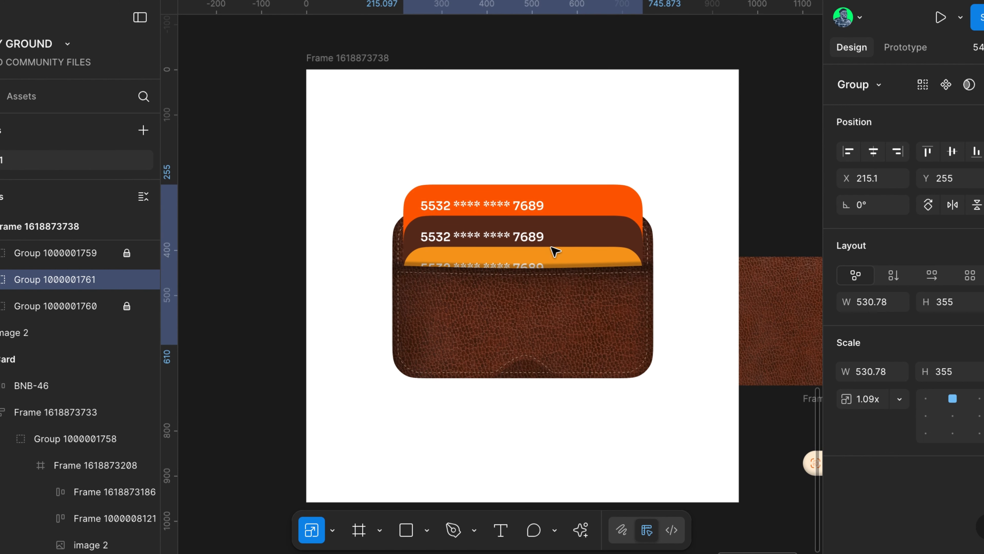
pyautogui.press('Right')
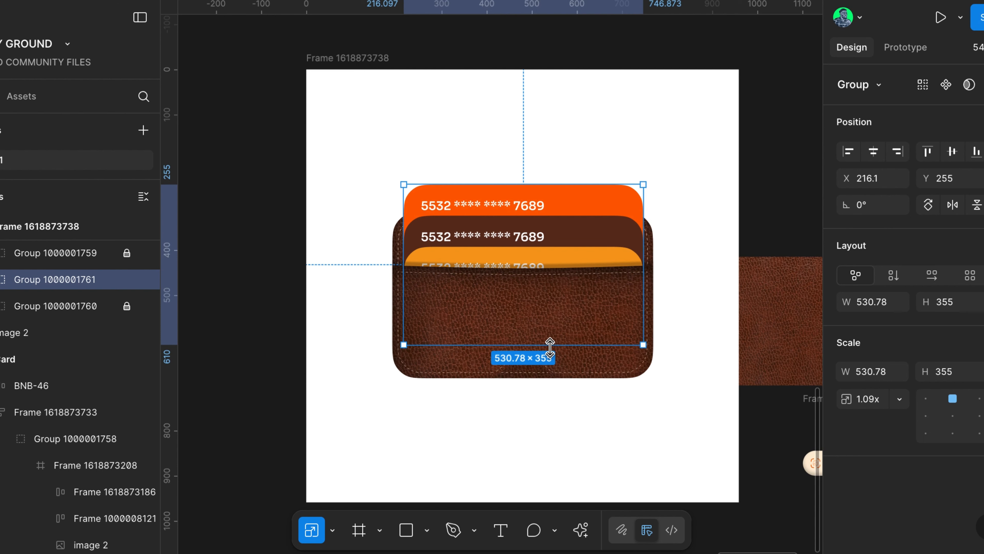
pyautogui.moveTo(550, 347); pyautogui.dragTo(551, 338)
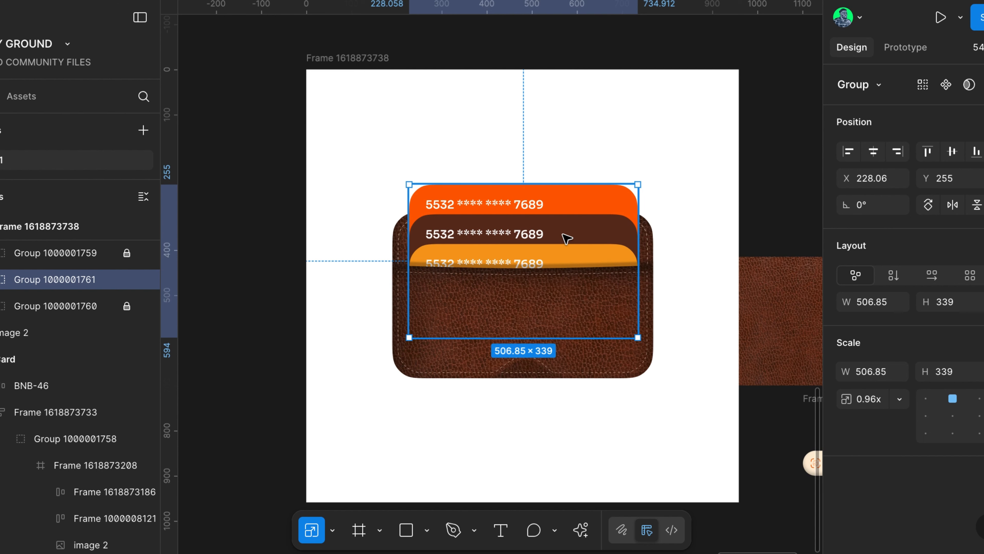
pyautogui.moveTo(566, 238); pyautogui.dragTo(562, 202)
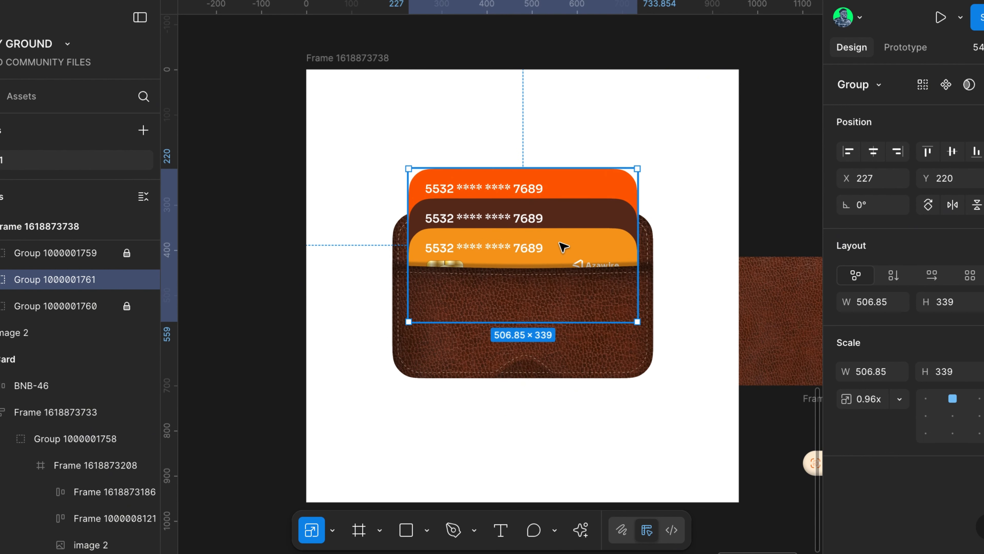
pyautogui.moveTo(564, 246); pyautogui.dragTo(562, 164)
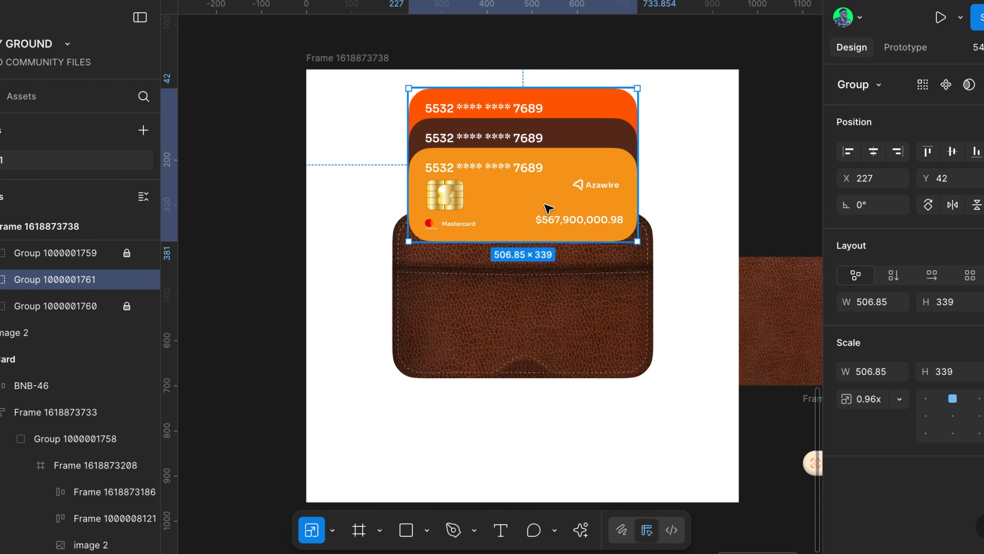
# Stretch the three cards inside the stack vertically to a height of 301.57 each, keeping their top edge in place
pyautogui.hotkey('shift', 'a')
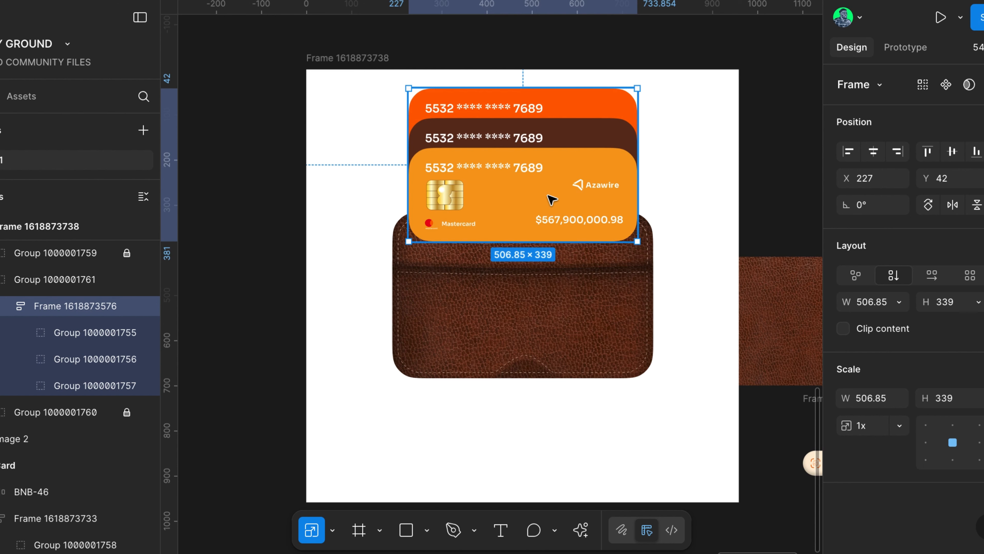
pyautogui.doubleClick(550, 196)
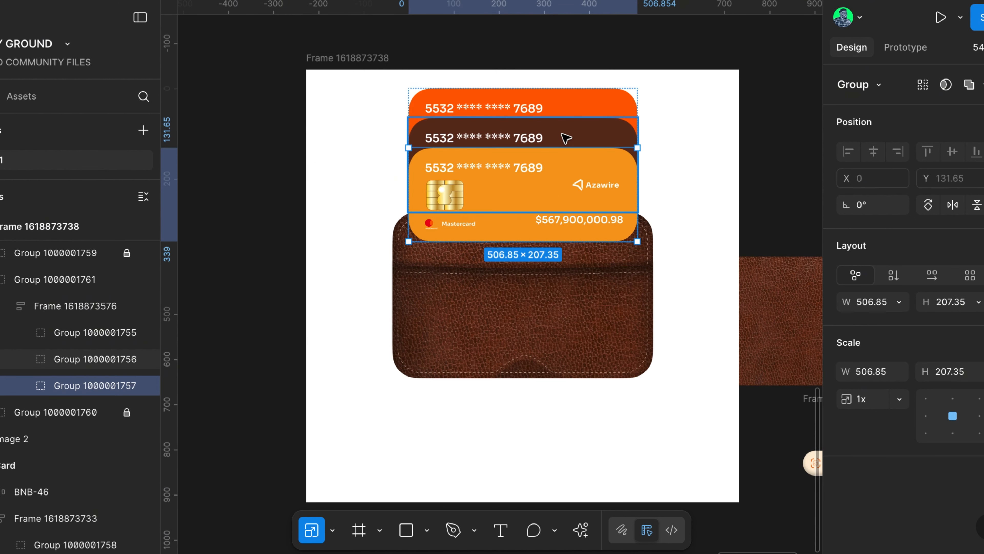
pyautogui.hotkey('ctrl', 'a')
pyautogui.press('v')
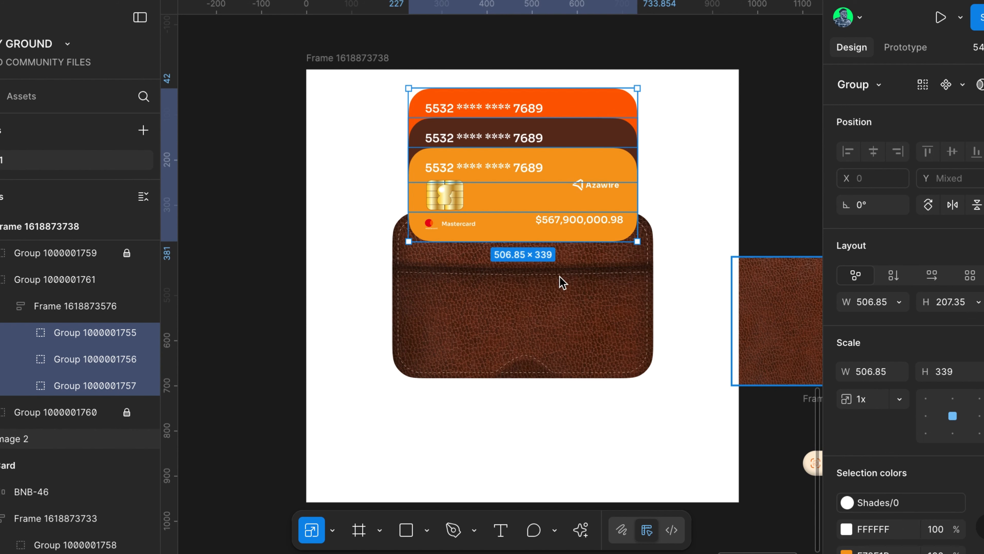
pyautogui.moveTo(556, 244); pyautogui.dragTo(562, 296)
pyautogui.moveTo(446, 234); pyautogui.dragTo(604, 202)
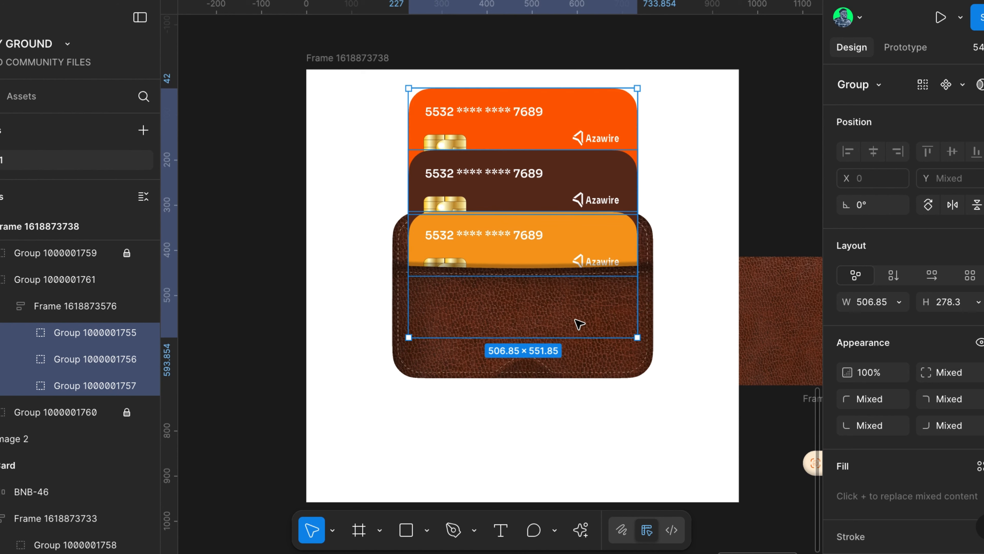
pyautogui.moveTo(572, 347); pyautogui.dragTo(574, 372)
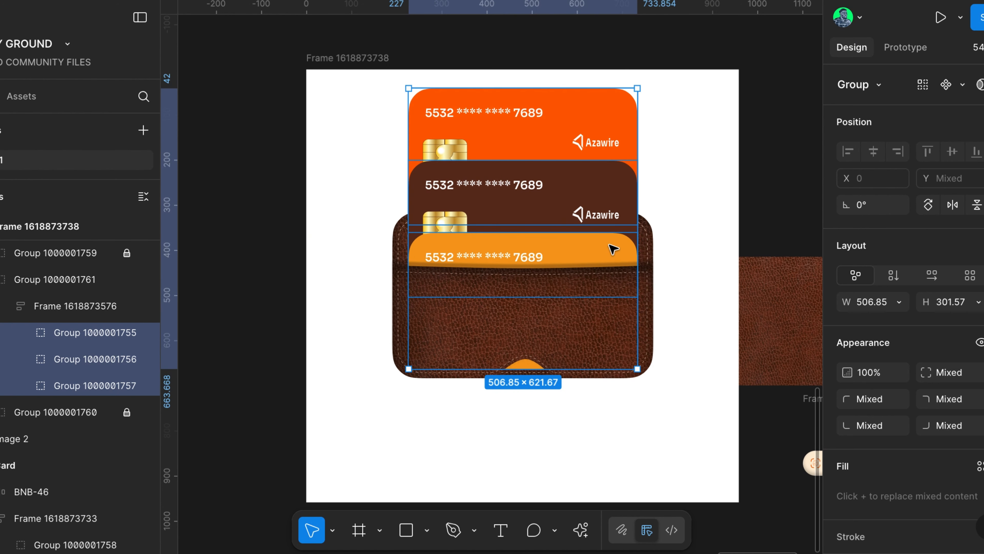
pyautogui.moveTo(612, 246)
pyautogui.mouseDown()
pyautogui.moveTo(618, 238)
pyautogui.moveTo(615, 257)
pyautogui.mouseUp()
pyautogui.click(667, 145)
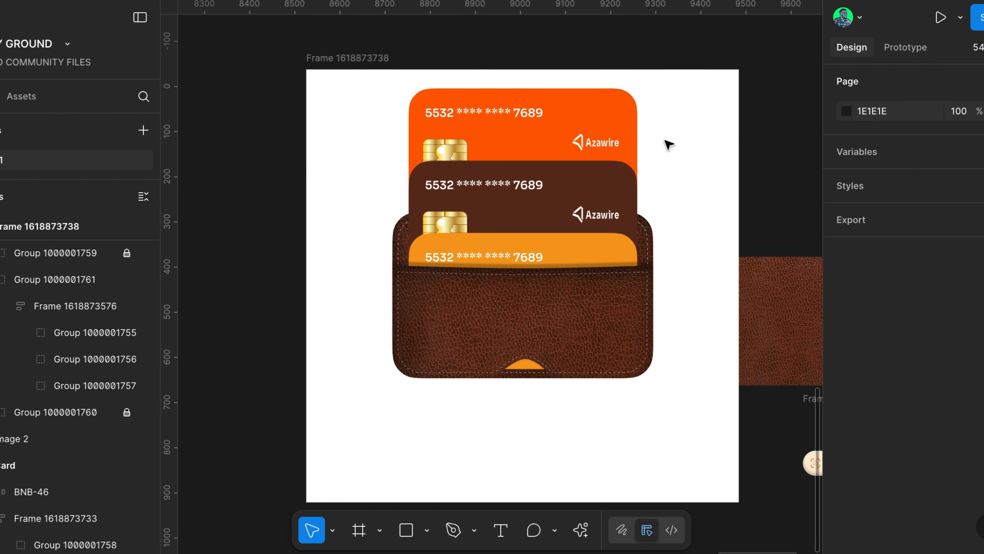
# Extend the outer card group to a height of 630 and place it at X 227, Y 51
pyautogui.click(607, 145)
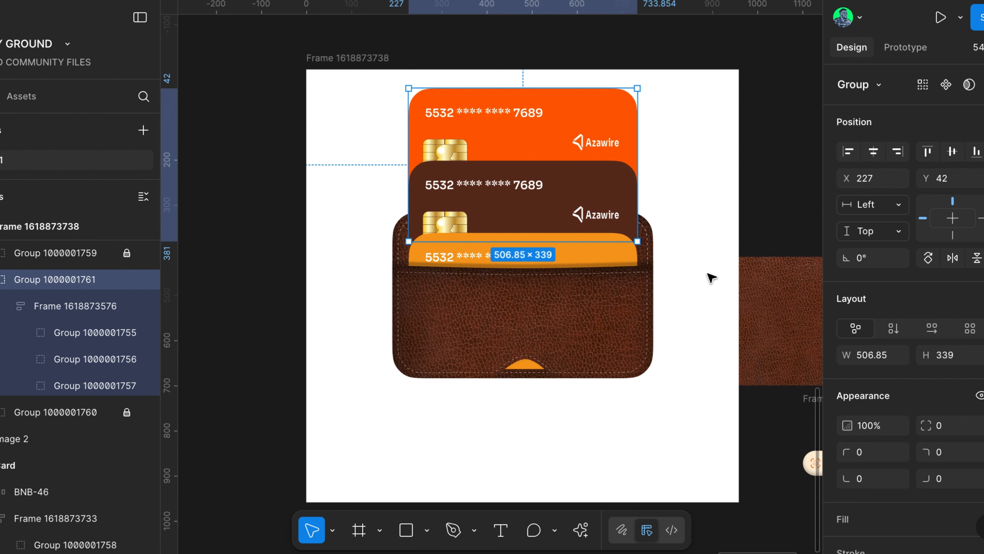
pyautogui.moveTo(595, 241); pyautogui.dragTo(598, 370)
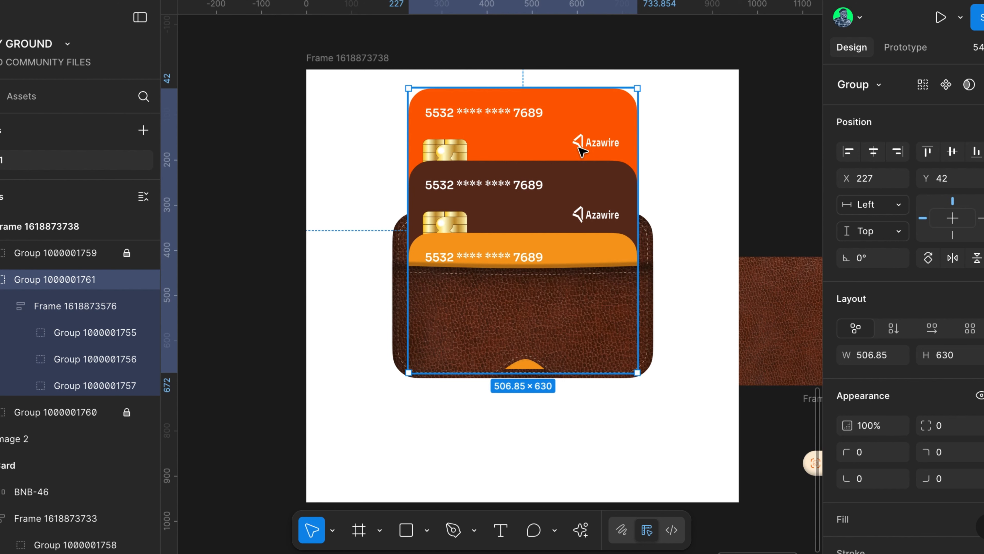
pyautogui.moveTo(579, 148); pyautogui.dragTo(580, 152)
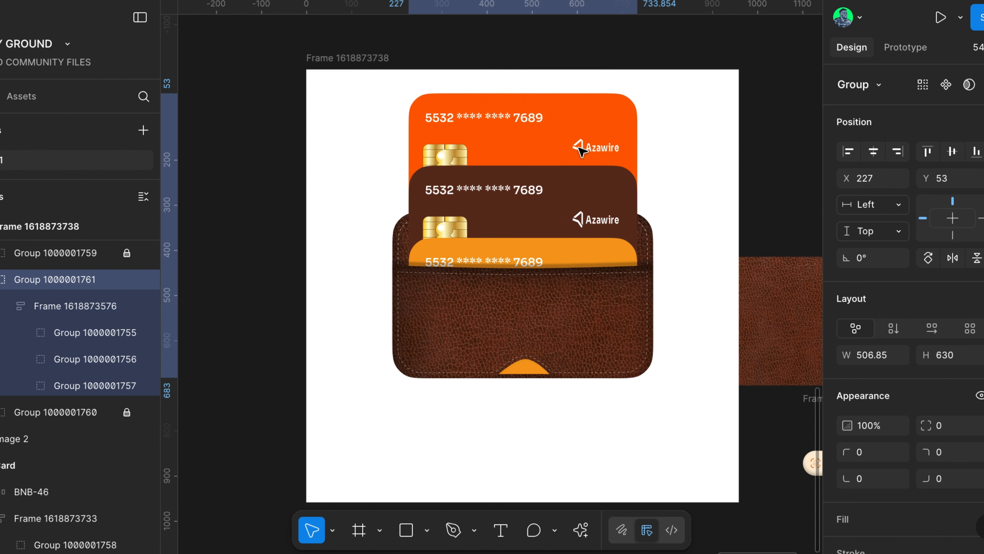
pyautogui.press('Up')
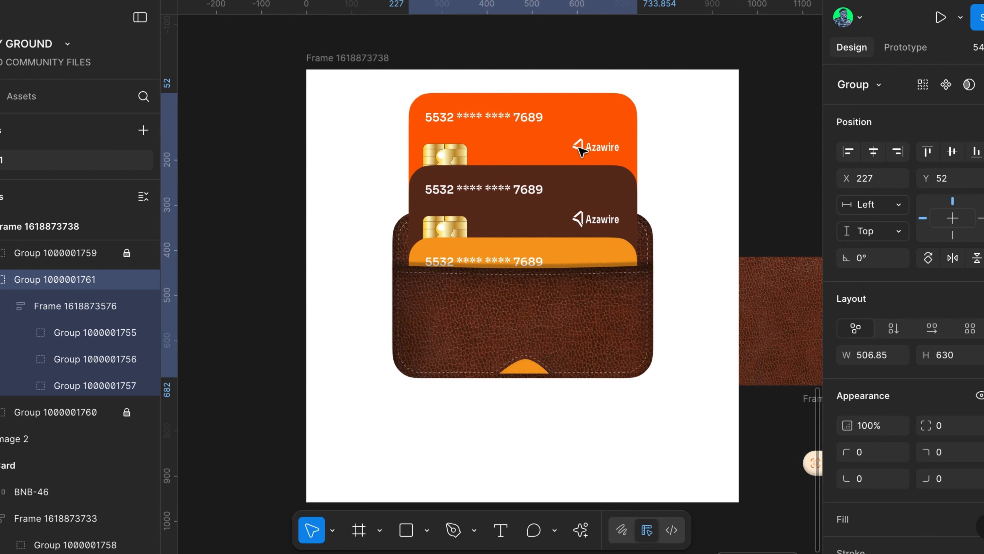
pyautogui.press('Up')
pyautogui.press('Up')
pyautogui.press('Up')
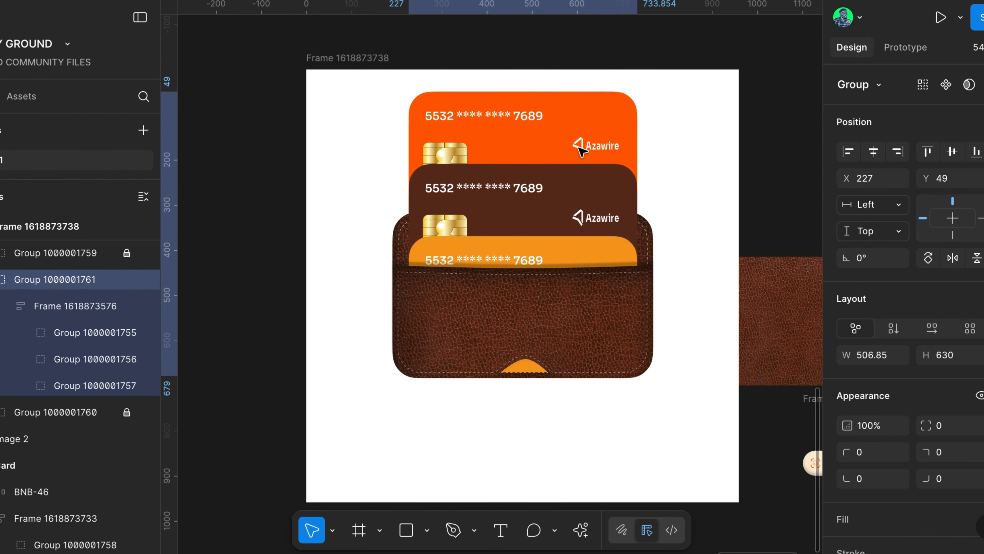
pyautogui.press('Down')
pyautogui.press('Down')
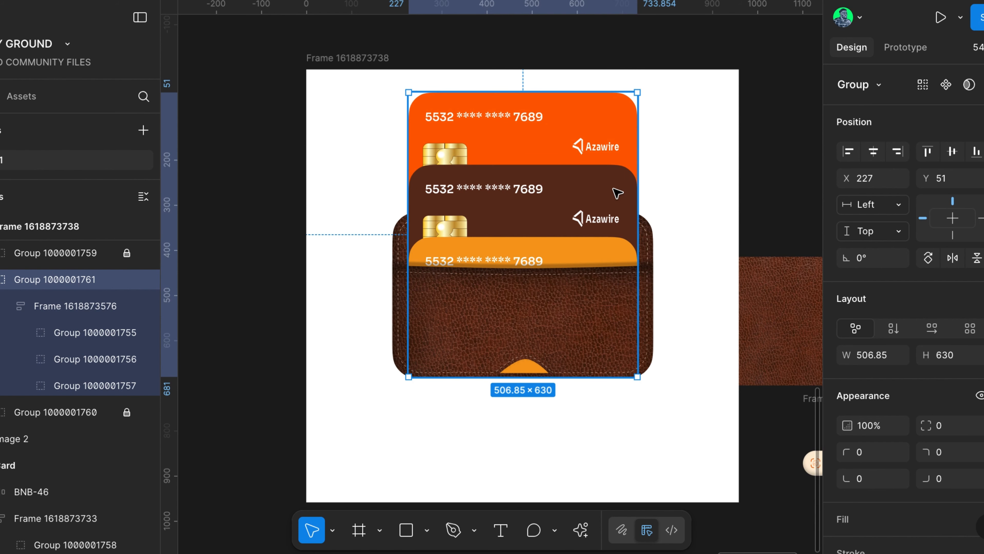
# Reduce the height of the Azawire logo on the brown card to 52 so it is no longer stretched
pyautogui.doubleClick(601, 223)
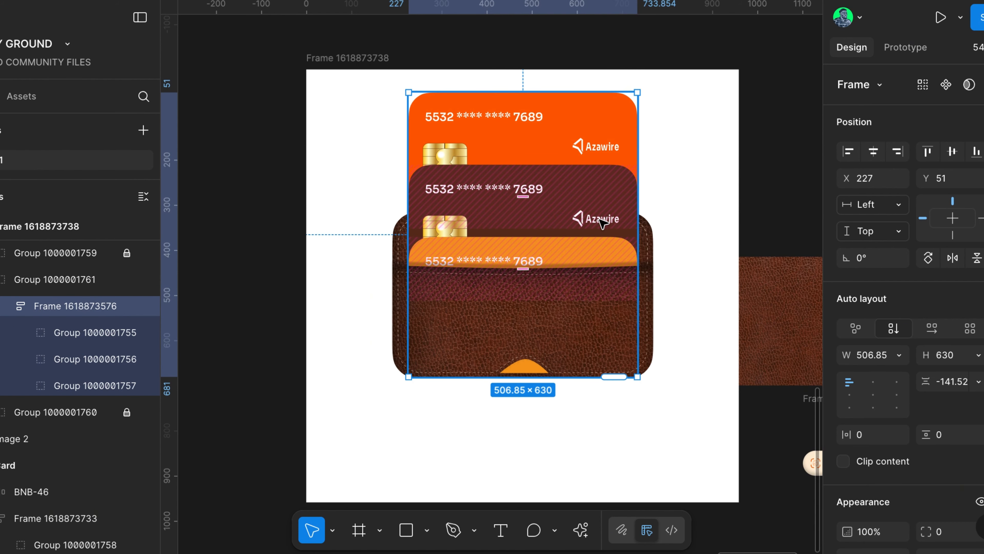
pyautogui.click(602, 223)
pyautogui.scroll(3, 601, 223)
pyautogui.scroll(2, 601, 223)
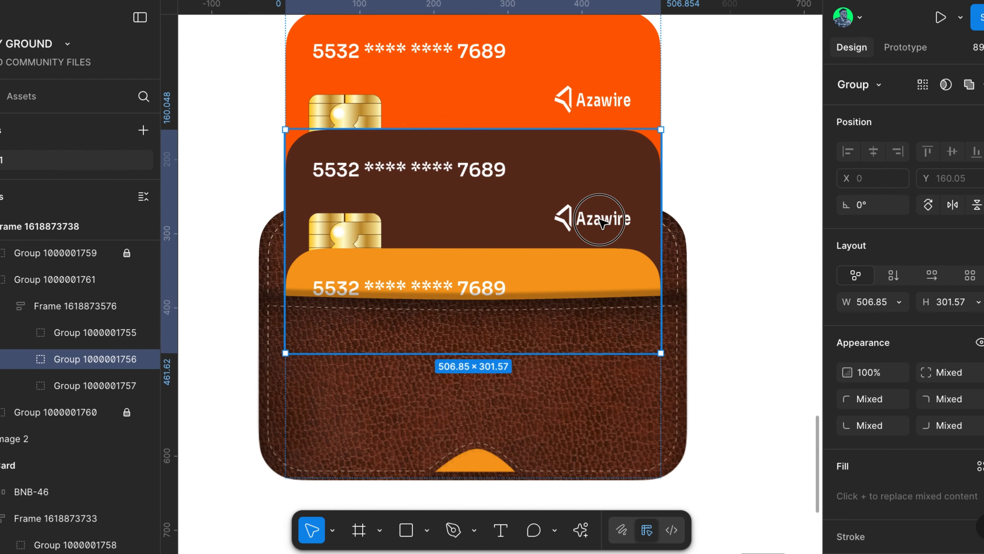
pyautogui.doubleClick(602, 223)
pyautogui.moveTo(595, 193); pyautogui.dragTo(595, 204)
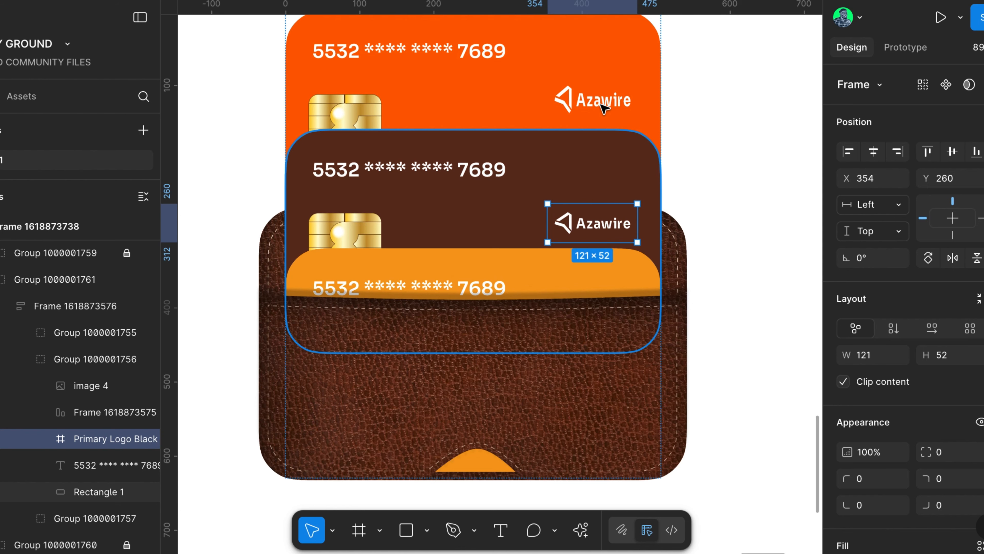
# Reduce the height of the Azawire logo on the orange-red back card to match the logo on the brown card
pyautogui.scroll(3, 604, 107)
pyautogui.click(605, 175)
pyautogui.click(609, 179)
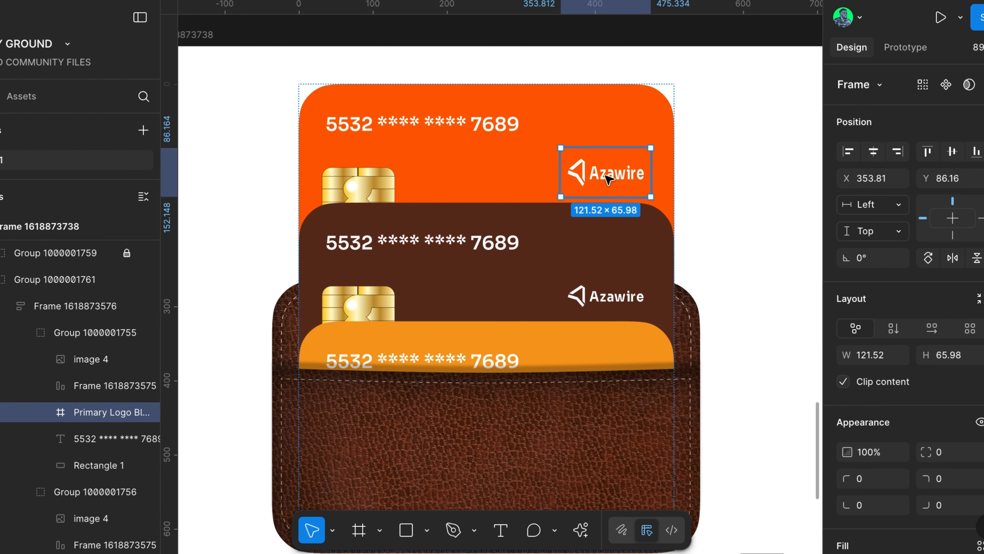
pyautogui.moveTo(619, 145); pyautogui.dragTo(618, 157)
pyautogui.click(666, 157)
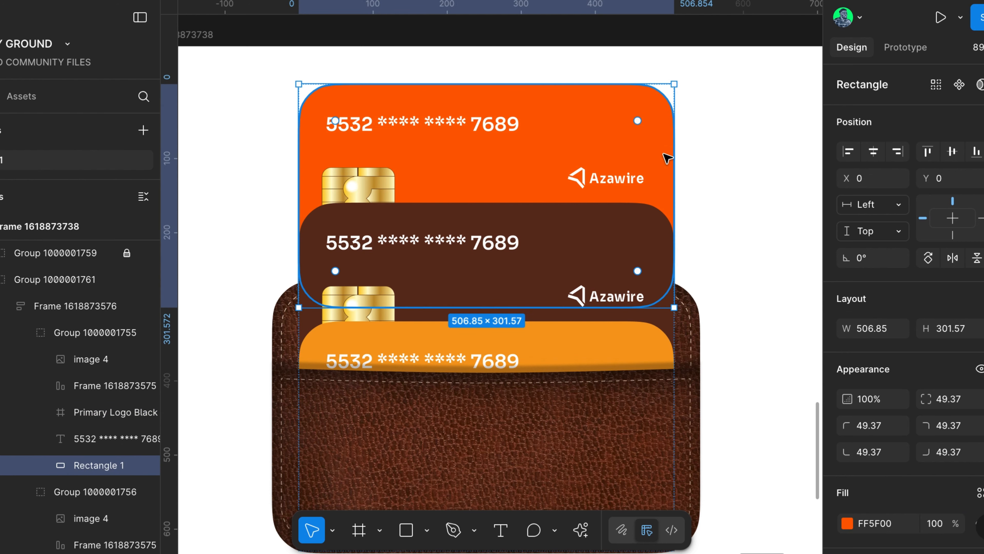
# Try to move the brown card lower within the stack
pyautogui.click(586, 275)
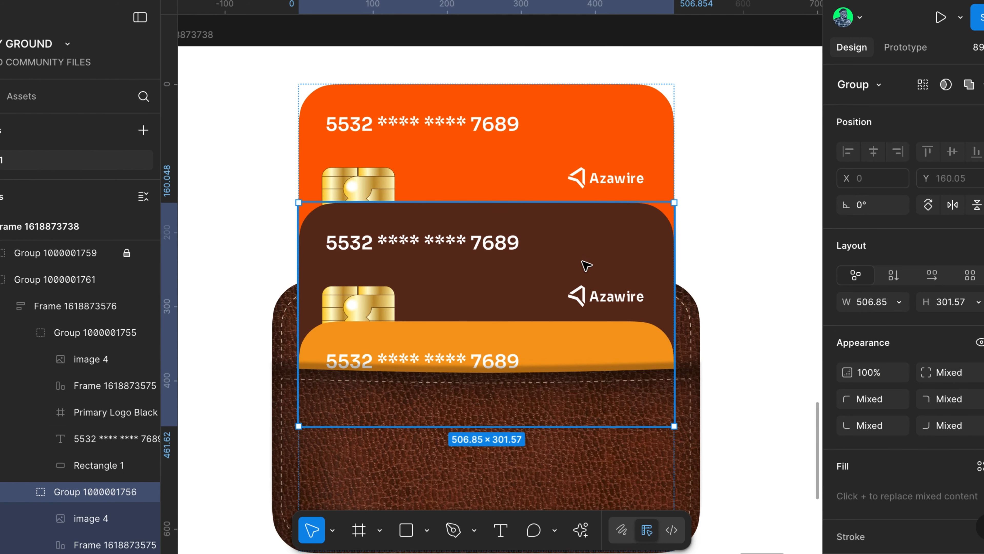
pyautogui.scroll(-2, 587, 263)
pyautogui.moveTo(571, 186); pyautogui.dragTo(577, 212)
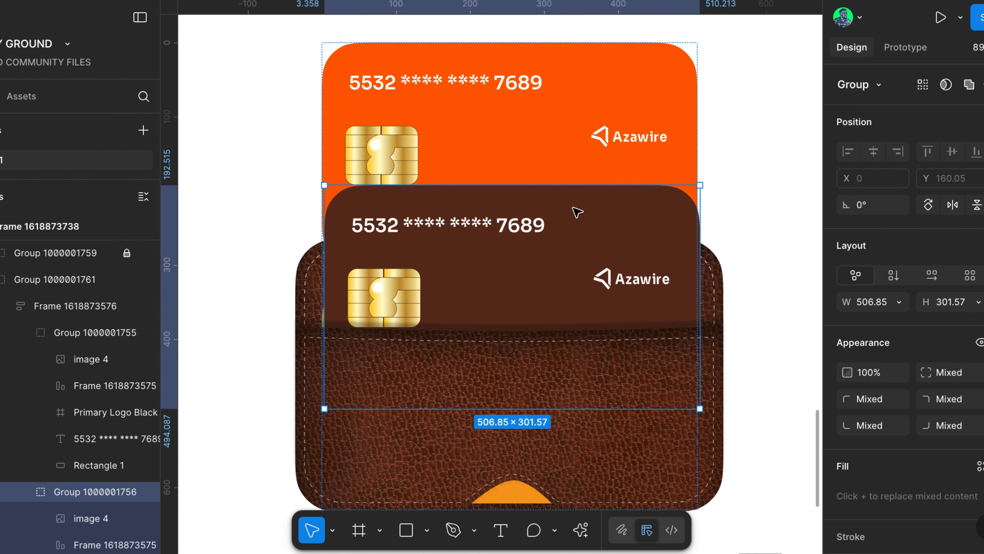
# Align the contents of the card stack's auto layout frame to the bottom left
pyautogui.click(697, 63)
pyautogui.scroll(-3, 931, 335)
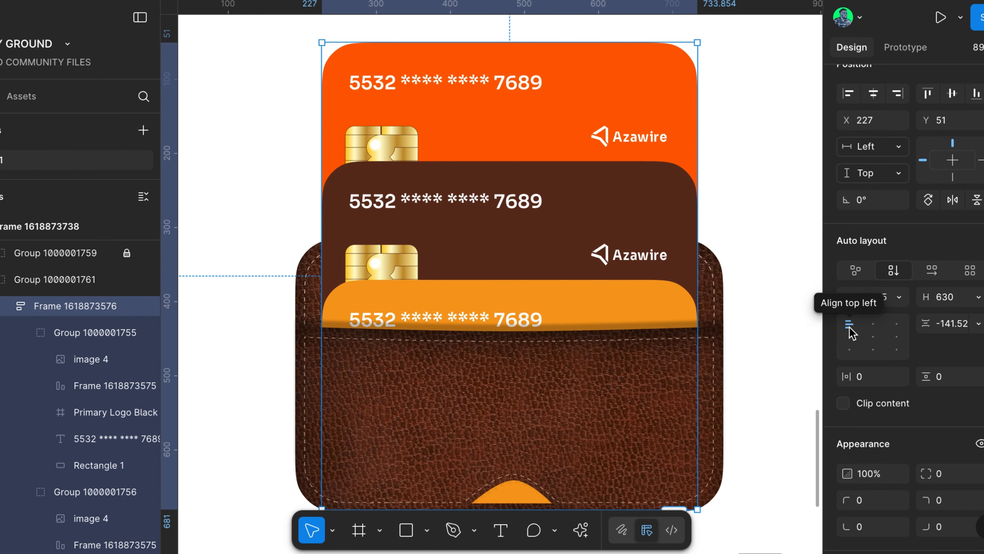
pyautogui.click(849, 349)
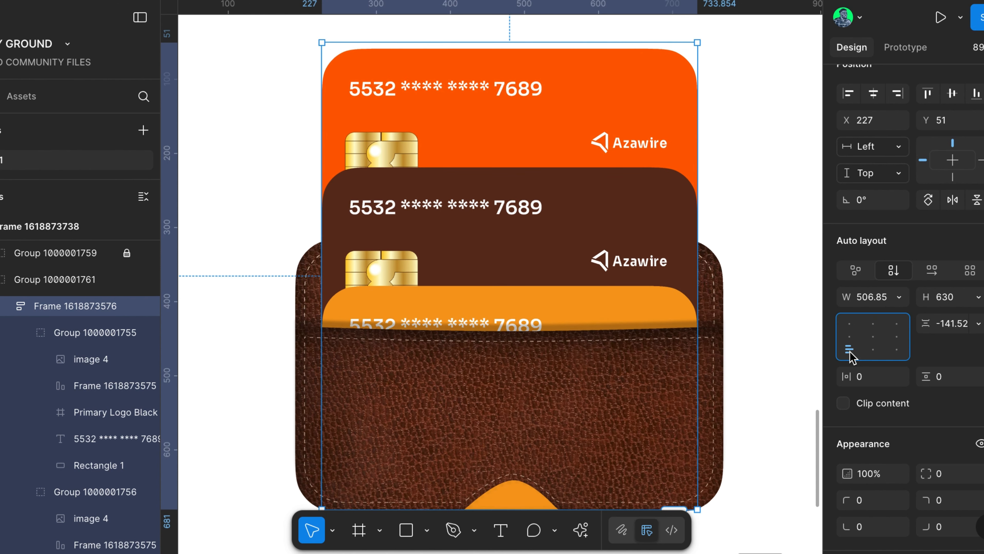
# Set the card stack's auto layout spacing to -220 and make the frame's height hug its contents
pyautogui.scroll(-2, 707, 369)
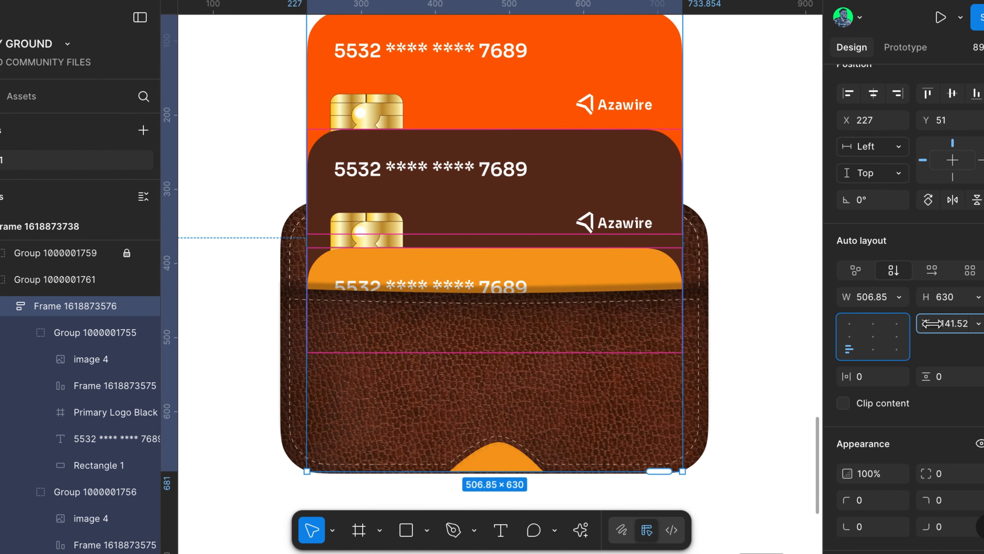
pyautogui.moveTo(921, 334); pyautogui.dragTo(802, 371)
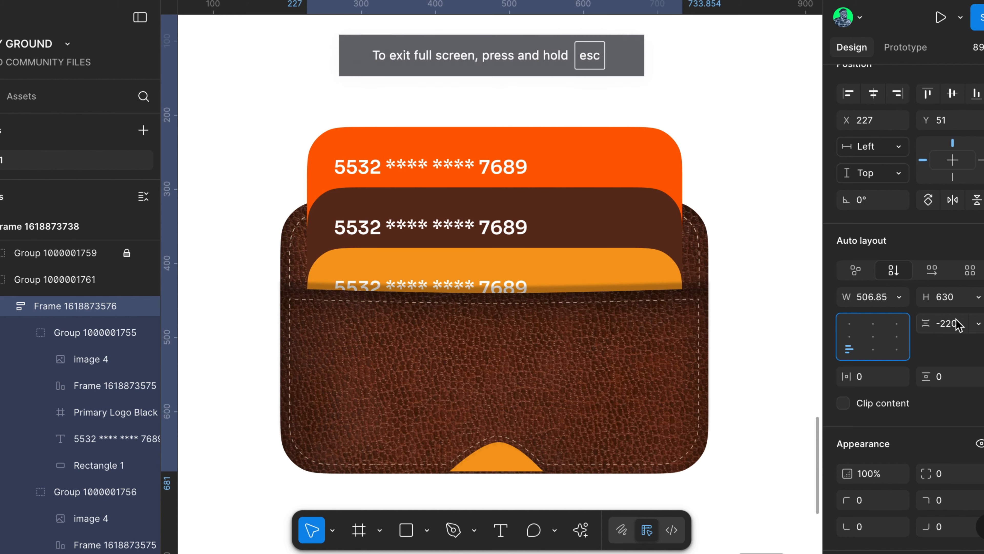
pyautogui.click(968, 299)
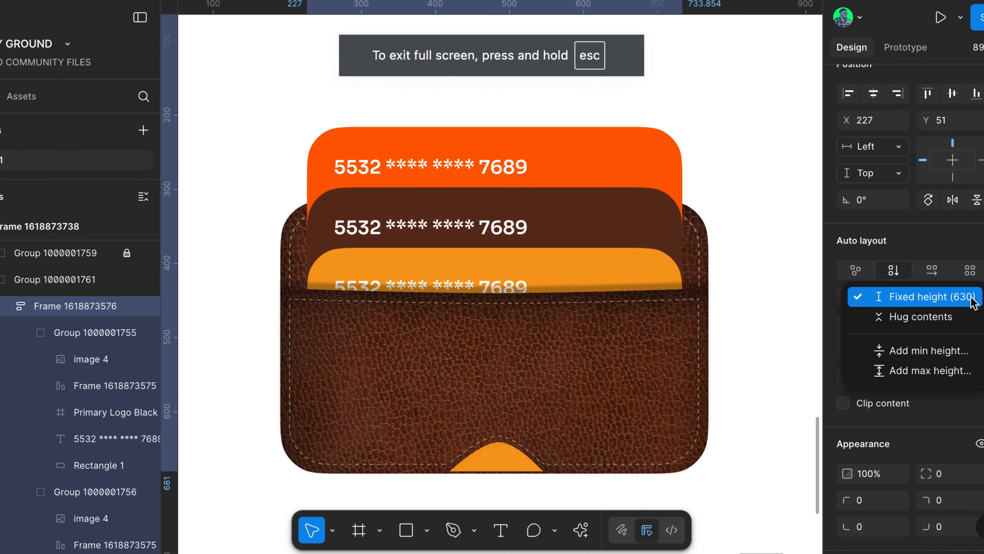
pyautogui.click(946, 325)
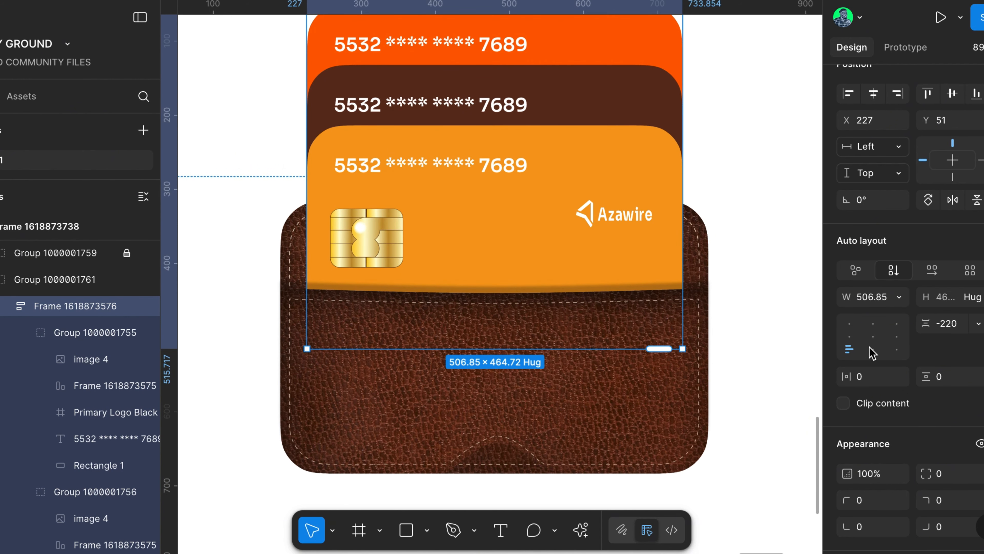
pyautogui.click(849, 351)
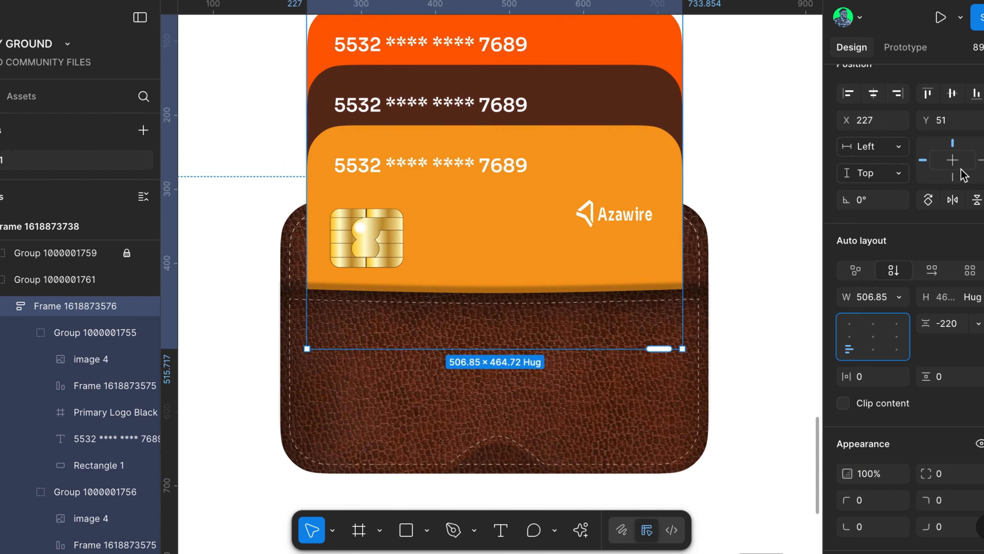
pyautogui.click(780, 187)
pyautogui.scroll(3, 780, 186)
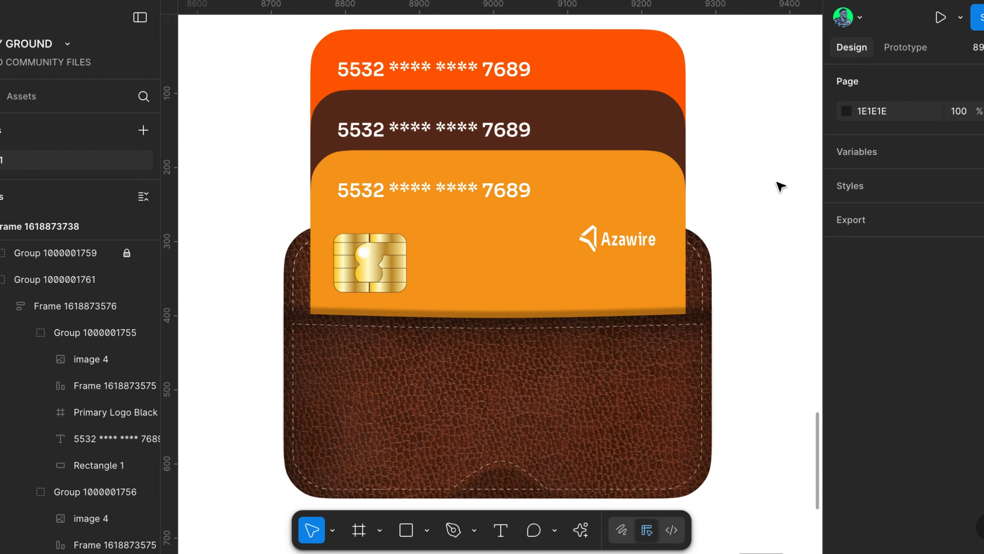
# Reduce the height of the Azawire logo on the orange front card to 51
pyautogui.click(640, 265)
pyautogui.doubleClick(640, 265)
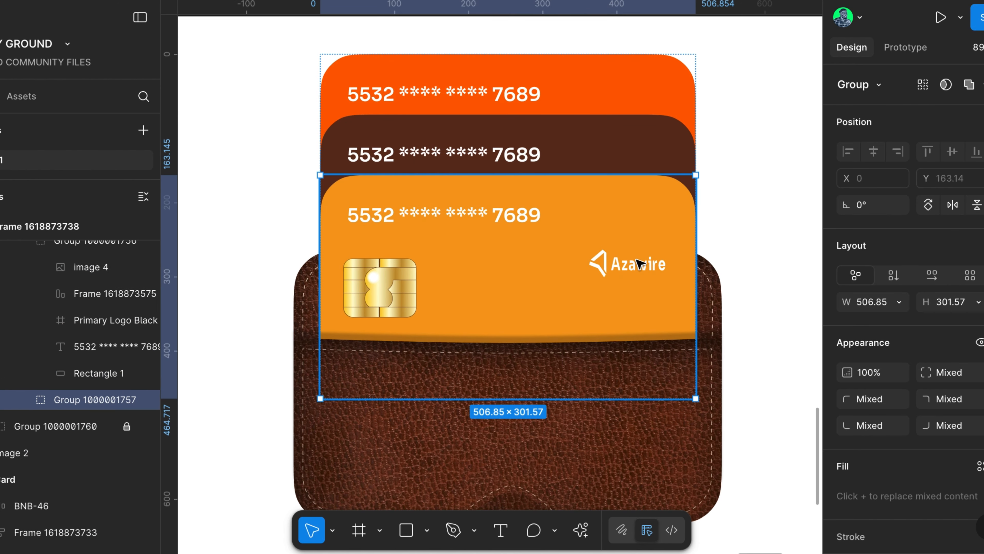
pyautogui.doubleClick(639, 264)
pyautogui.moveTo(632, 236); pyautogui.dragTo(632, 250)
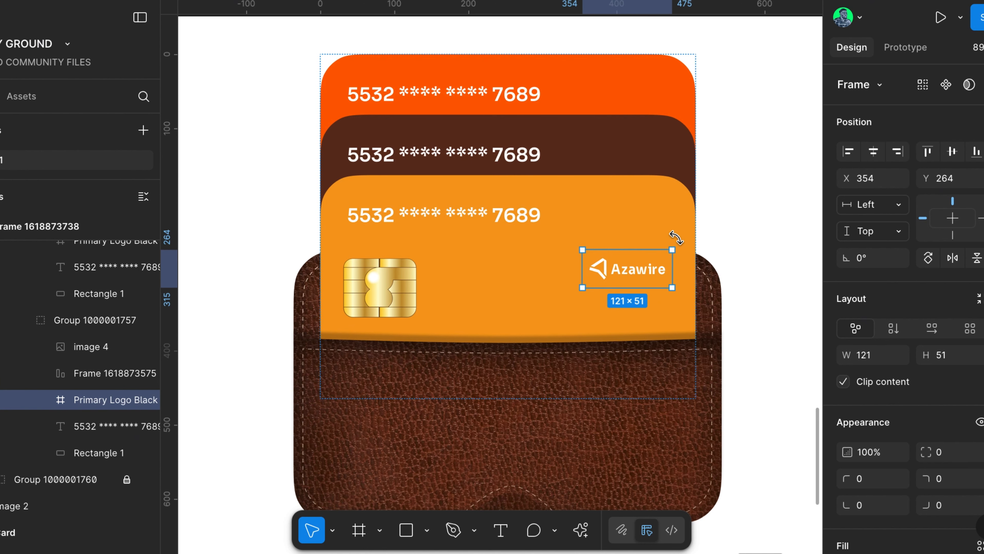
pyautogui.click(677, 229)
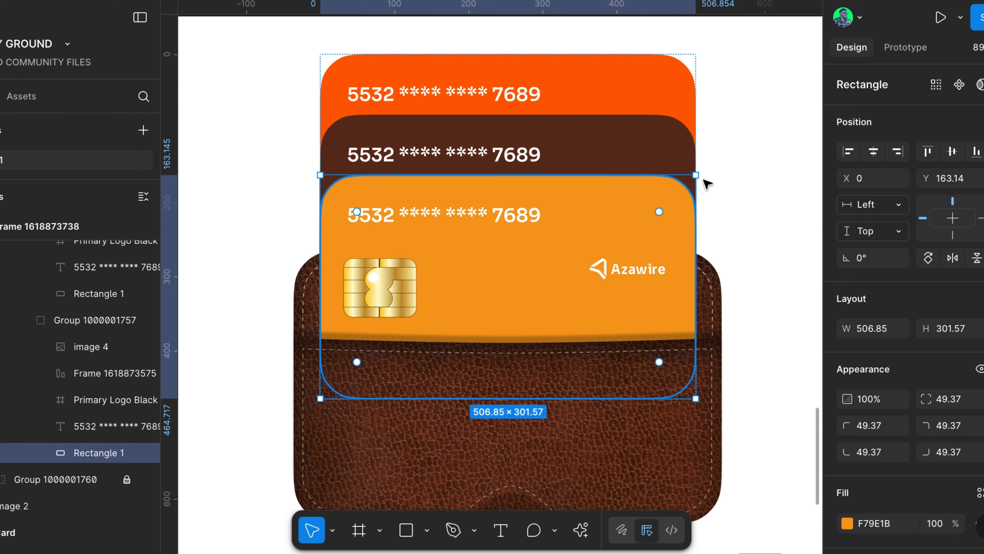
pyautogui.click(713, 150)
# Move the card stack group down into the wallet pocket to Y 208
pyautogui.click(680, 99)
pyautogui.scroll(-3, 678, 95)
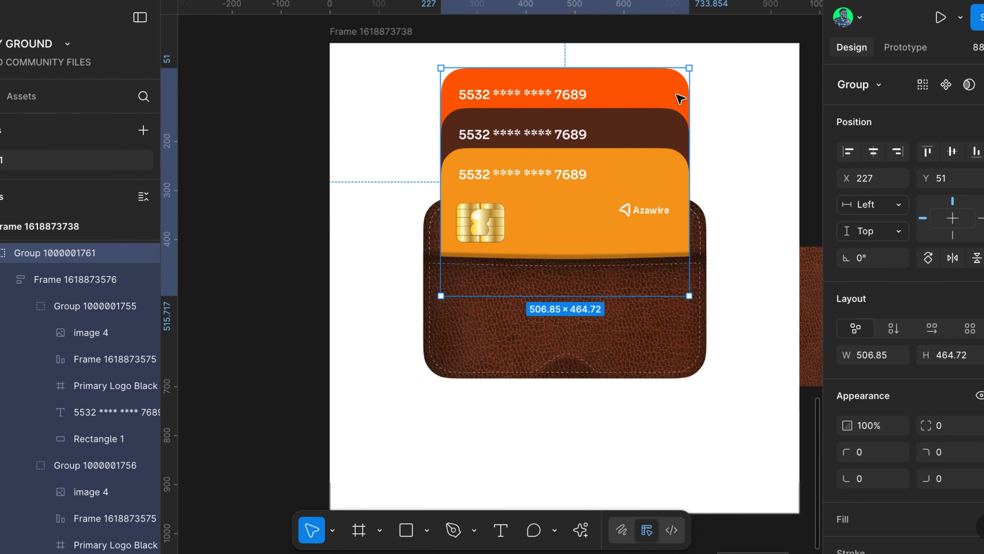
pyautogui.moveTo(669, 106); pyautogui.dragTo(674, 169)
pyautogui.press('Down')
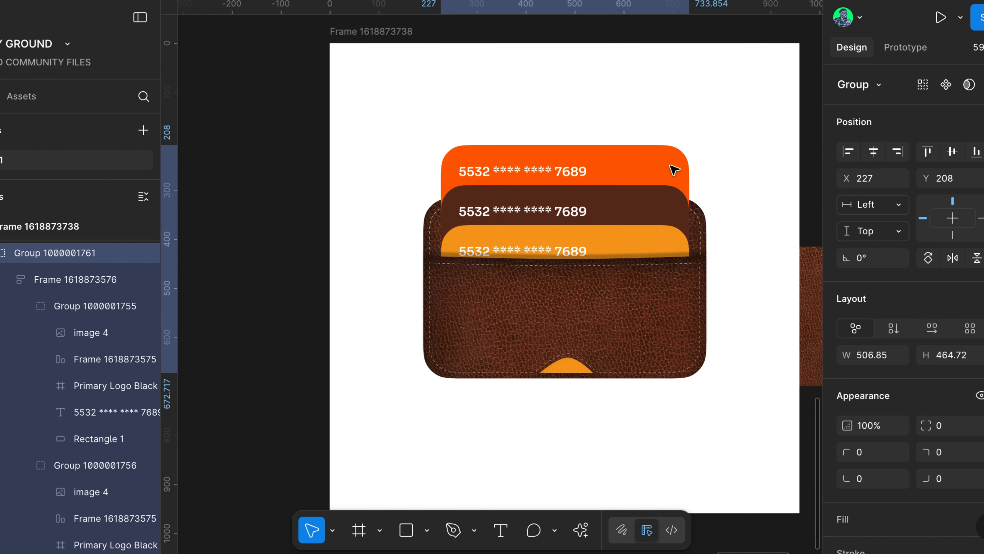
pyautogui.hscroll(3, 674, 170)
pyautogui.scroll(1, 674, 170)
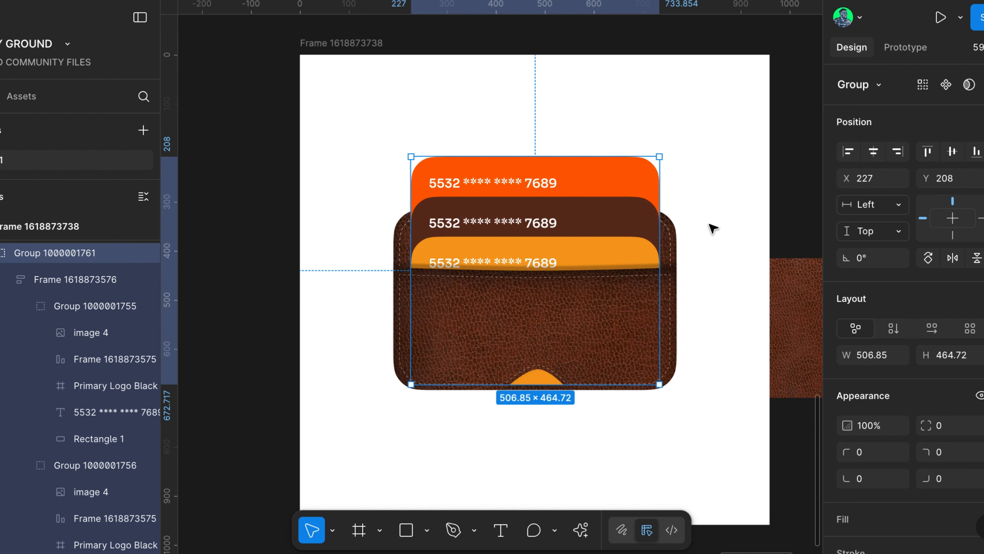
pyautogui.click(713, 228)
# Move the leather texture image to X 9924, Y 301 and the Total Balance frame to X 9915, Y 696, clear of the wallet frame
pyautogui.scroll(-2, 709, 226)
pyautogui.hscroll(2, 710, 226)
pyautogui.click(765, 283)
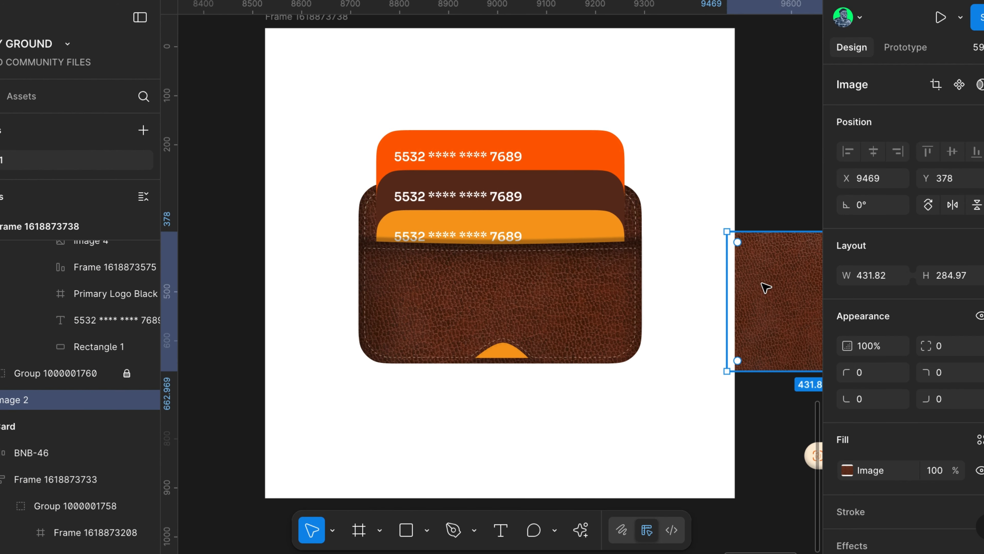
pyautogui.moveTo(753, 332); pyautogui.dragTo(798, 297)
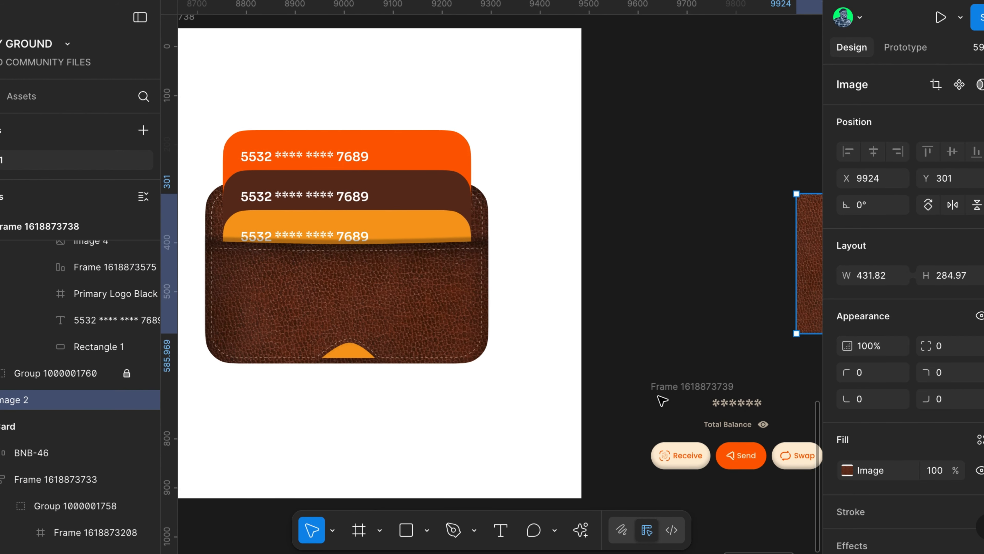
pyautogui.click(665, 394)
pyautogui.moveTo(662, 395); pyautogui.dragTo(804, 379)
pyautogui.hscroll(-3, 676, 291)
pyautogui.hscroll(-3, 681, 295)
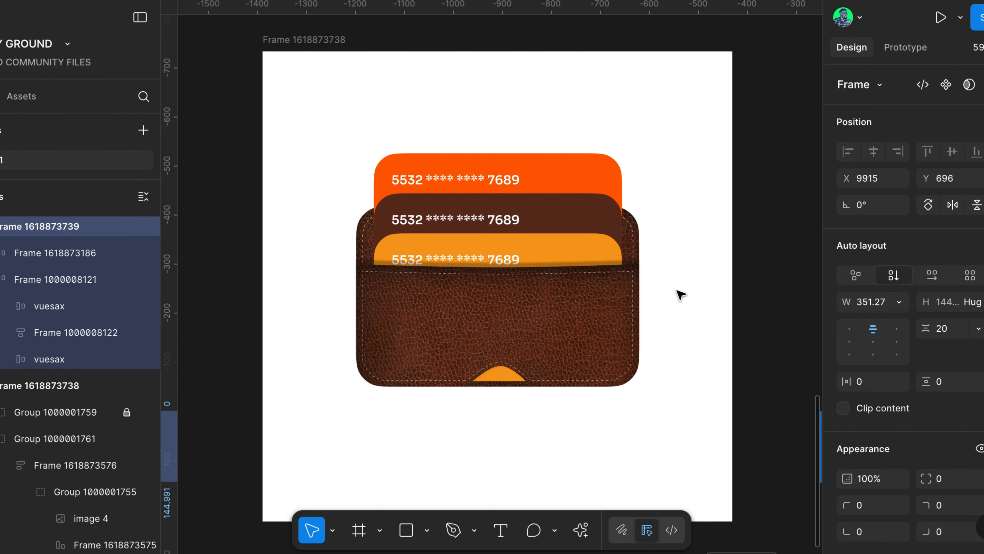
pyautogui.hscroll(-2, 683, 293)
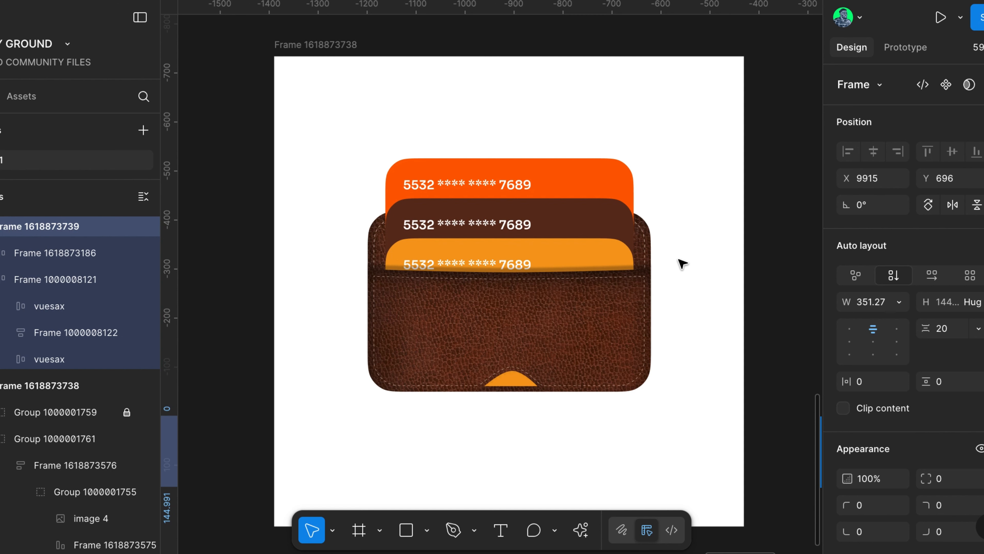
# Rotate the brown middle card by about 2.06°
pyautogui.click(600, 232)
pyautogui.click(600, 233)
pyautogui.click(603, 224)
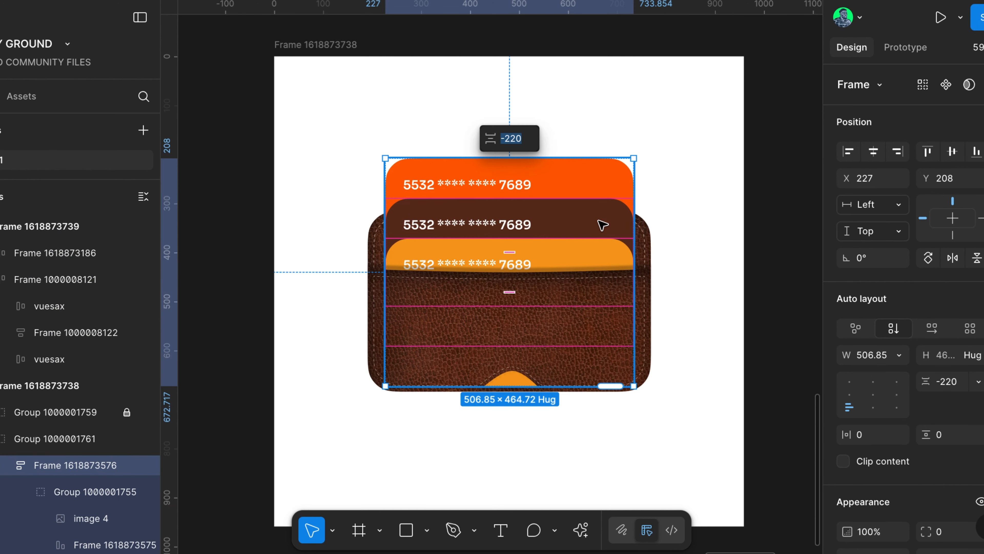
pyautogui.click(602, 224)
pyautogui.moveTo(637, 188); pyautogui.dragTo(637, 185)
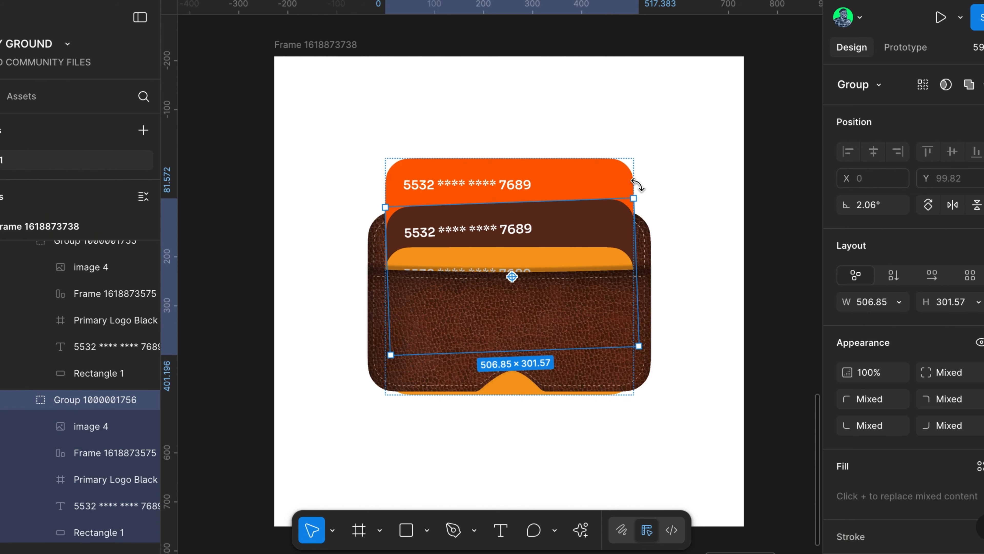
# Rotate the orange-red back card by about -0.95°
pyautogui.click(457, 183)
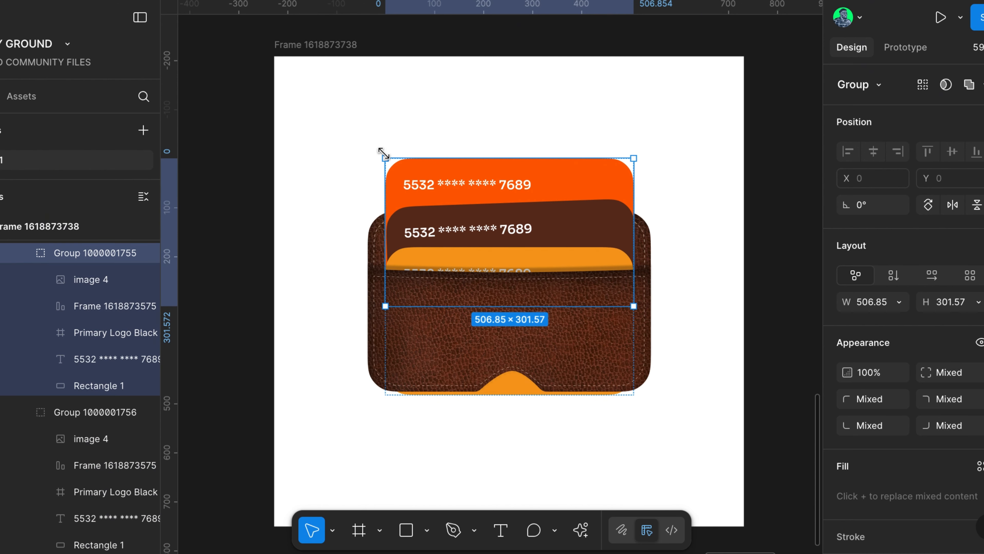
pyautogui.moveTo(380, 150); pyautogui.dragTo(380, 147)
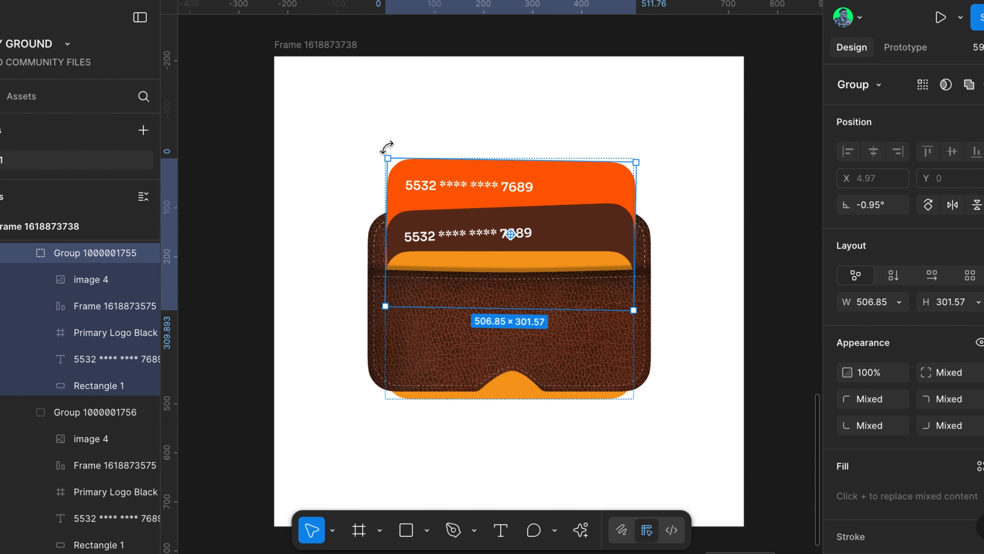
pyautogui.click(670, 187)
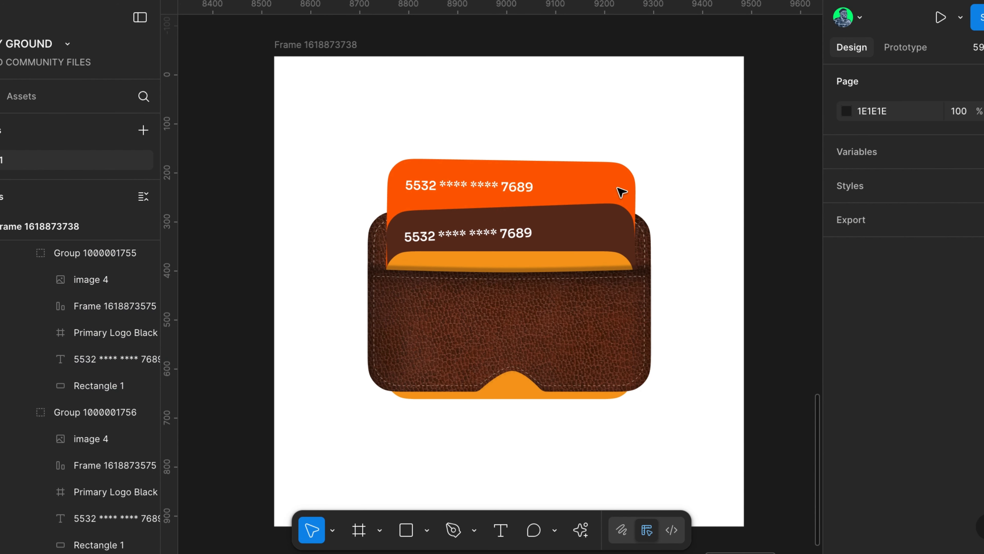
# Move the card stack group up to Y 182 so its lower edge stays inside the wallet
pyautogui.click(619, 192)
pyautogui.moveTo(619, 192); pyautogui.dragTo(594, 177)
pyautogui.click(685, 168)
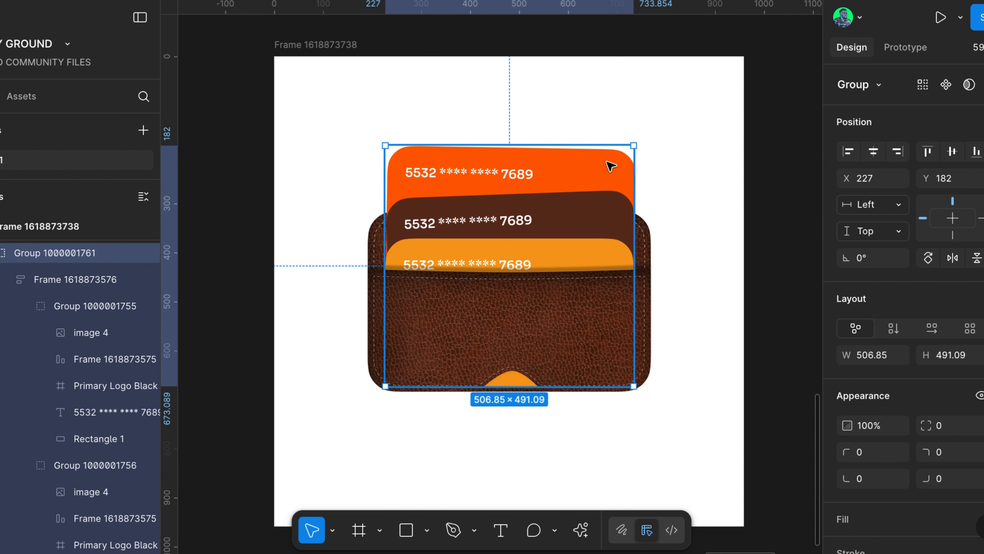
pyautogui.click(735, 155)
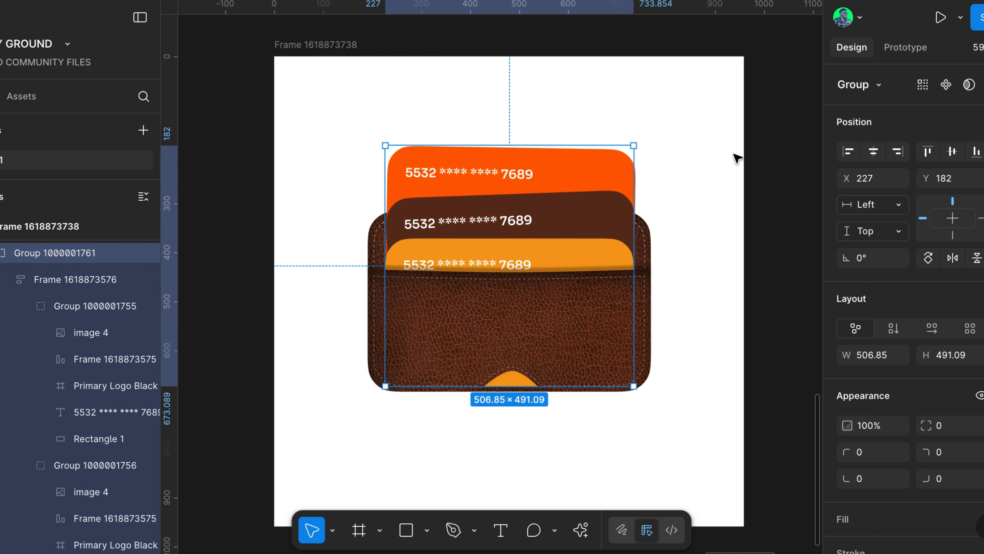
# Tighten the spacing between the stacked cards to -240
pyautogui.click(616, 210)
pyautogui.scroll(-3, 921, 392)
pyautogui.scroll(3, 921, 392)
pyautogui.doubleClick(616, 176)
pyautogui.moveTo(933, 382); pyautogui.dragTo(891, 395)
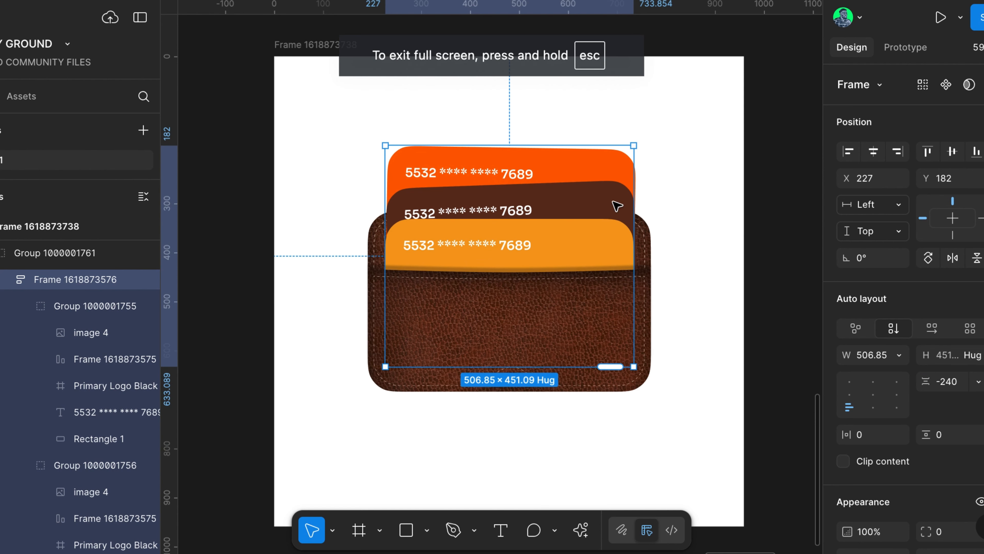
pyautogui.click(674, 137)
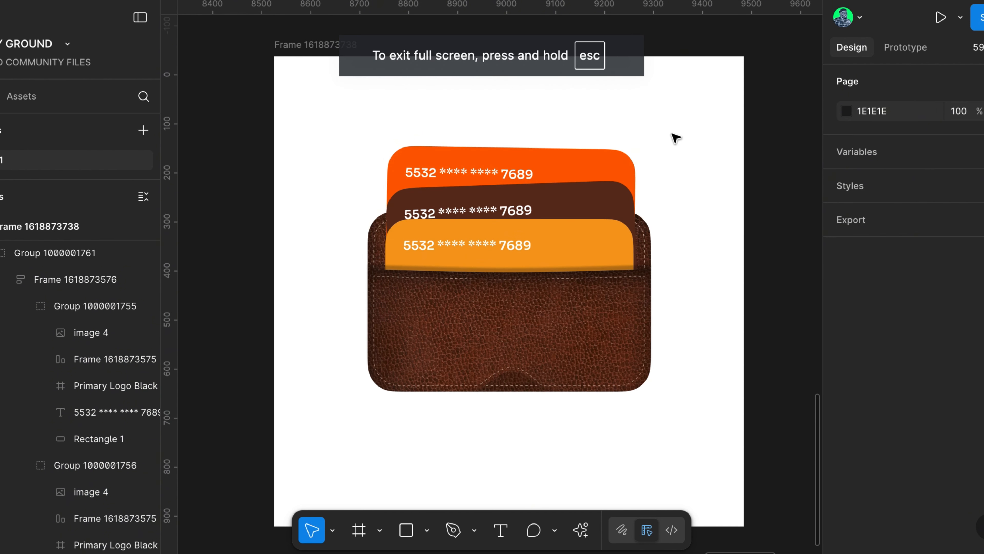
# Move the tightened card stack group down to Y 221 so the front card sits in the pocket
pyautogui.click(581, 214)
pyautogui.moveTo(581, 215); pyautogui.dragTo(582, 234)
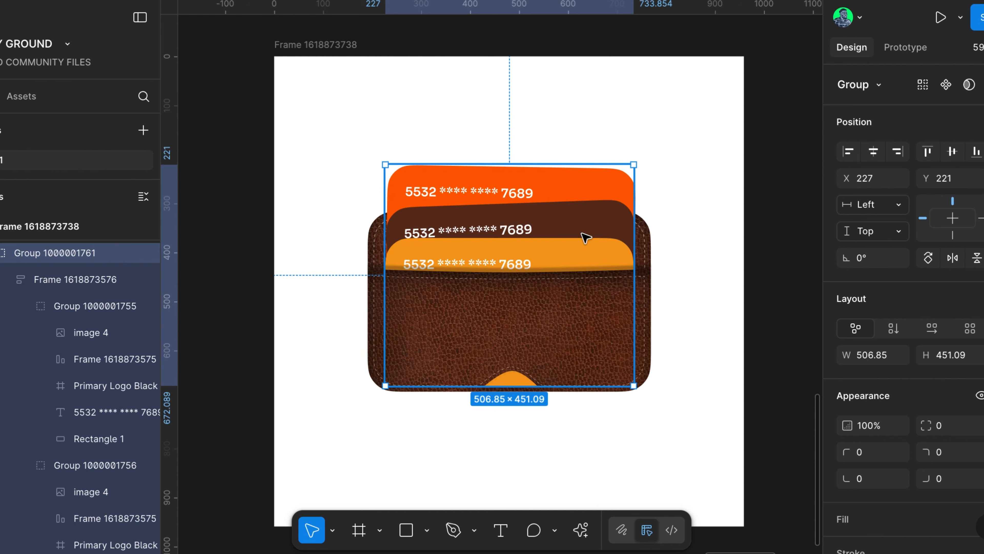
pyautogui.click(679, 253)
# Hide the editor interface and examine the finished wallet illustration up close
pyautogui.hscroll(1, 679, 252)
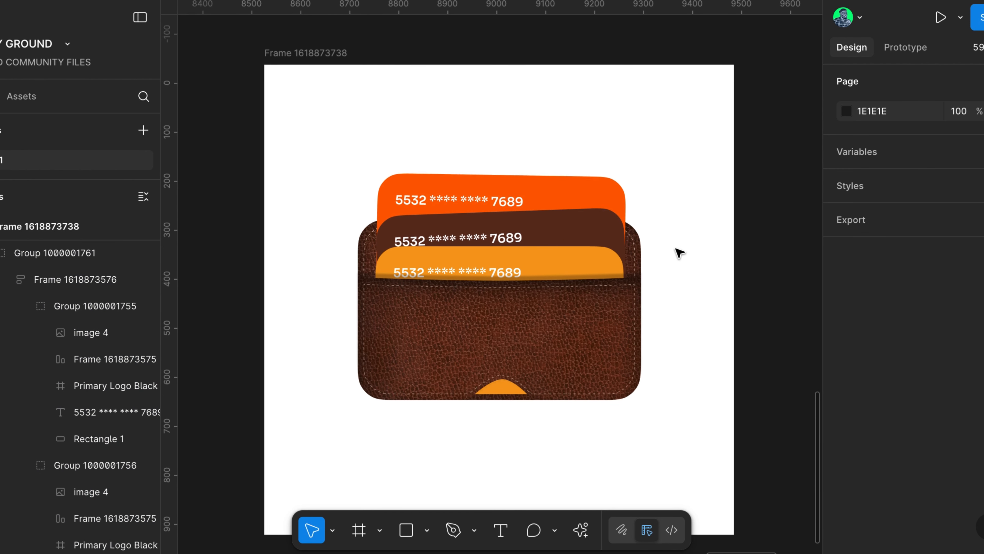
pyautogui.scroll(-1, 680, 253)
pyautogui.hscroll(-1, 679, 253)
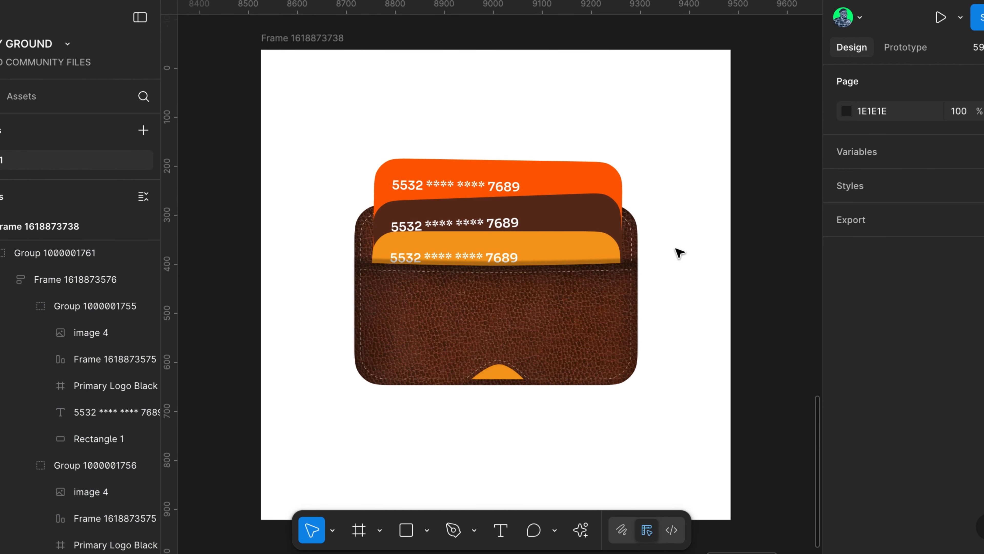
pyautogui.press('super+backslash')
pyautogui.scroll(5, 679, 253)
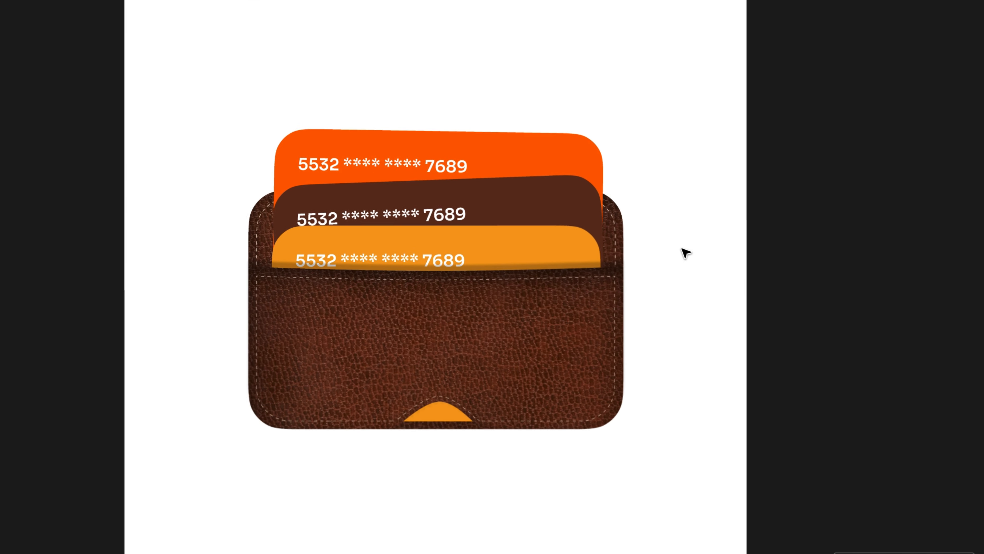
pyautogui.hscroll(-2, 686, 253)
pyautogui.scroll(1, 686, 253)
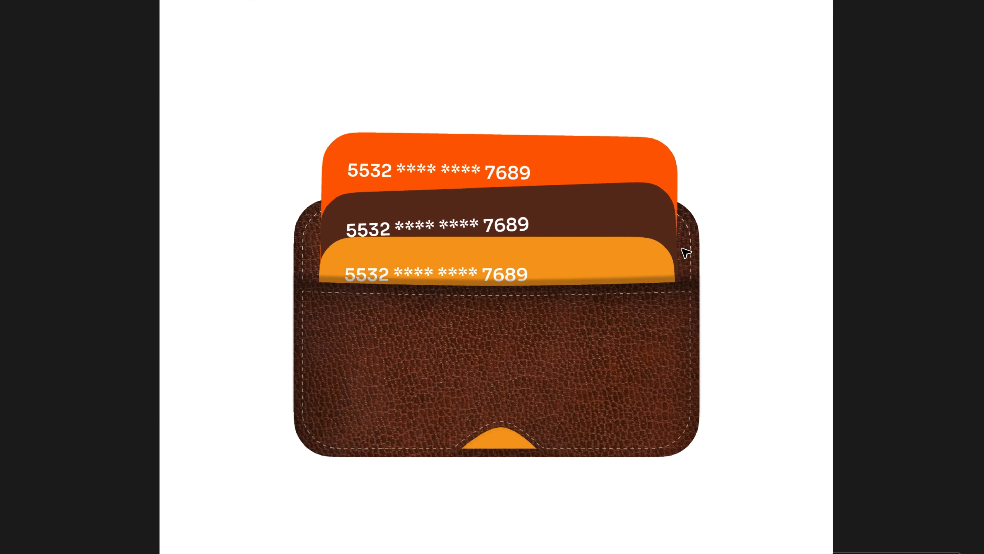
pyautogui.hscroll(1, 686, 253)
pyautogui.hscroll(-1, 686, 253)
pyautogui.scroll(-1, 686, 253)
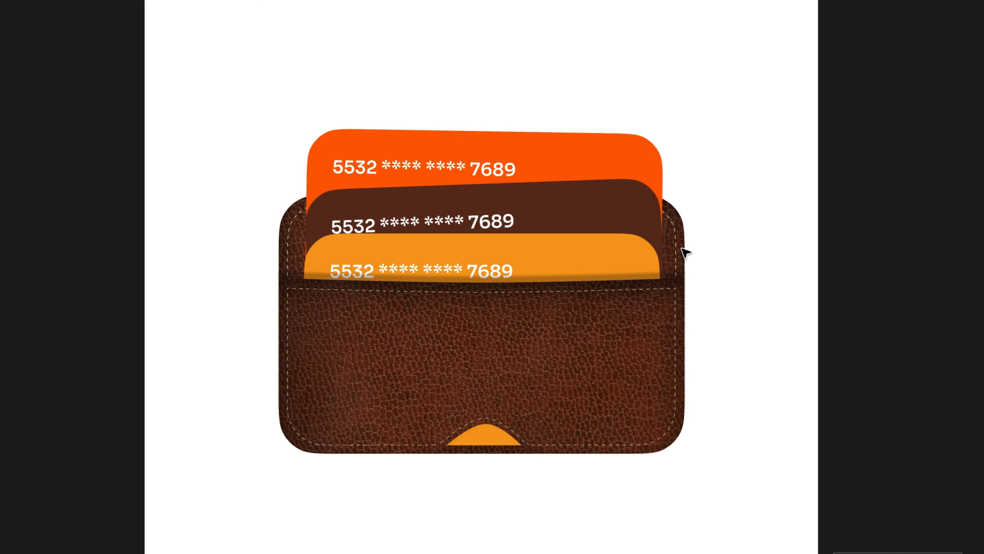
pyautogui.scroll(-2, 685, 252)
pyautogui.hscroll(-1, 685, 252)
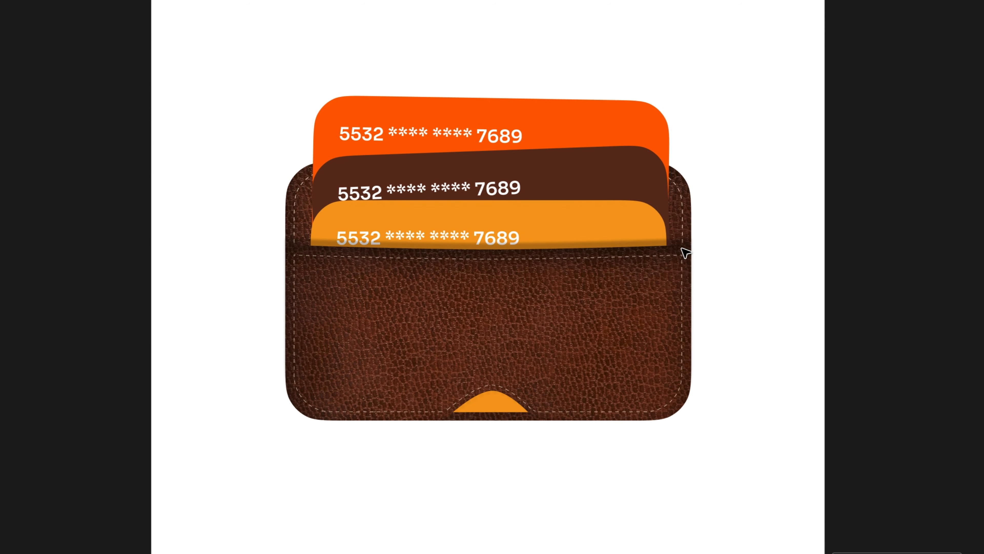
# Add the text "Thank you" below the wallet with a text box about 329 × 100
pyautogui.click(392, 503)
pyautogui.write('Thank you')
pyautogui.press('Escape')
pyautogui.moveTo(420, 503); pyautogui.dragTo(595, 488)
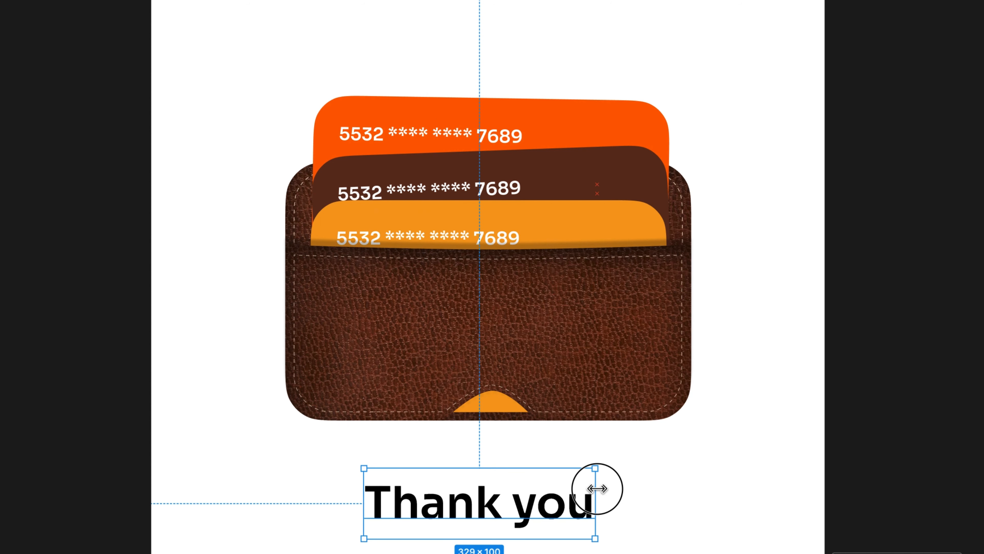
pyautogui.click(628, 501)
pyautogui.scroll(-1, 628, 501)
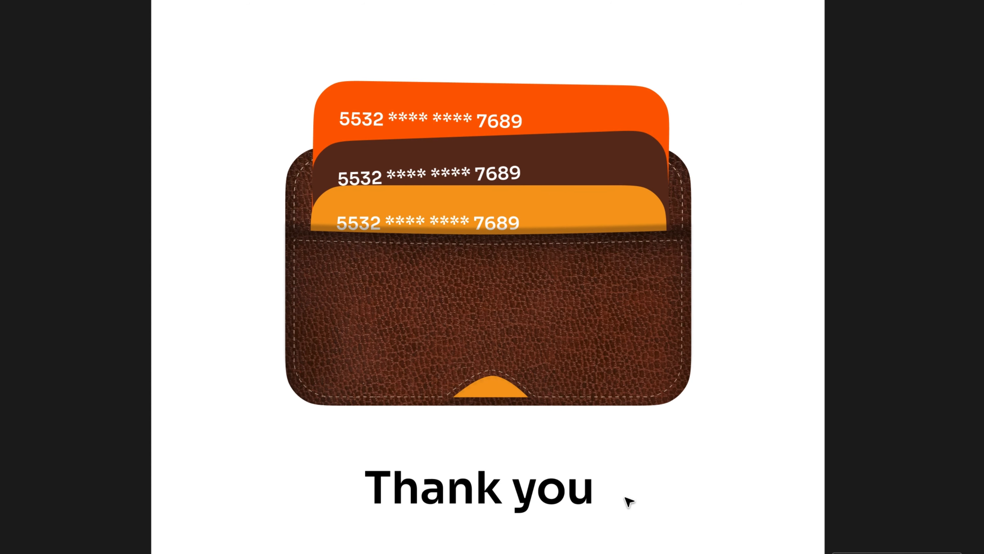